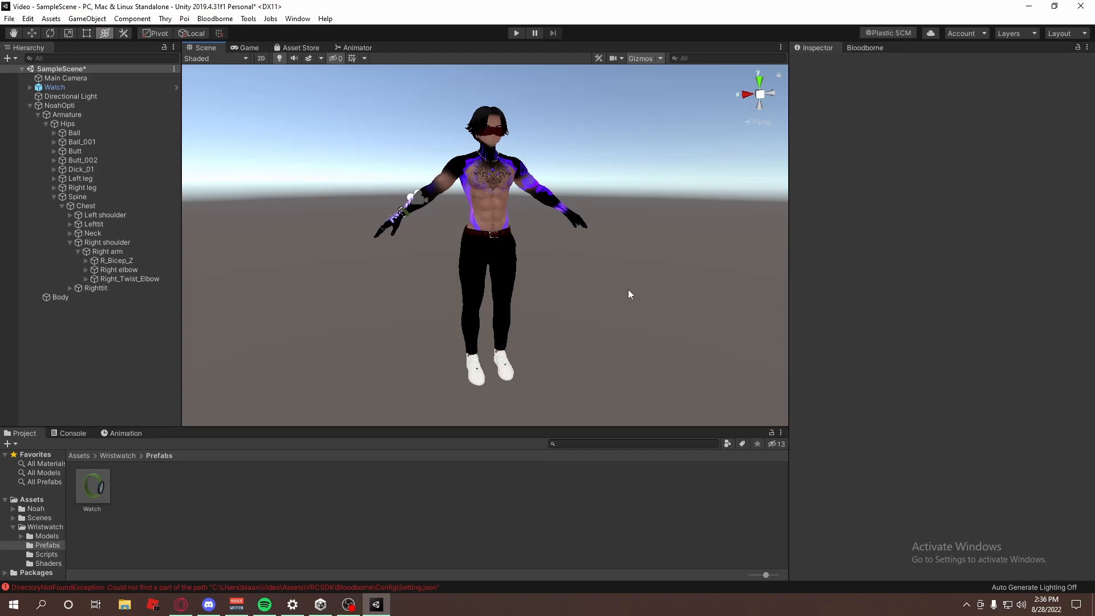
- Examine the avatar and the placement of the watch on its right forearm
{"action": "right_click_drag", "start_coordinate": [628, 289], "coordinate": [595, 272]}
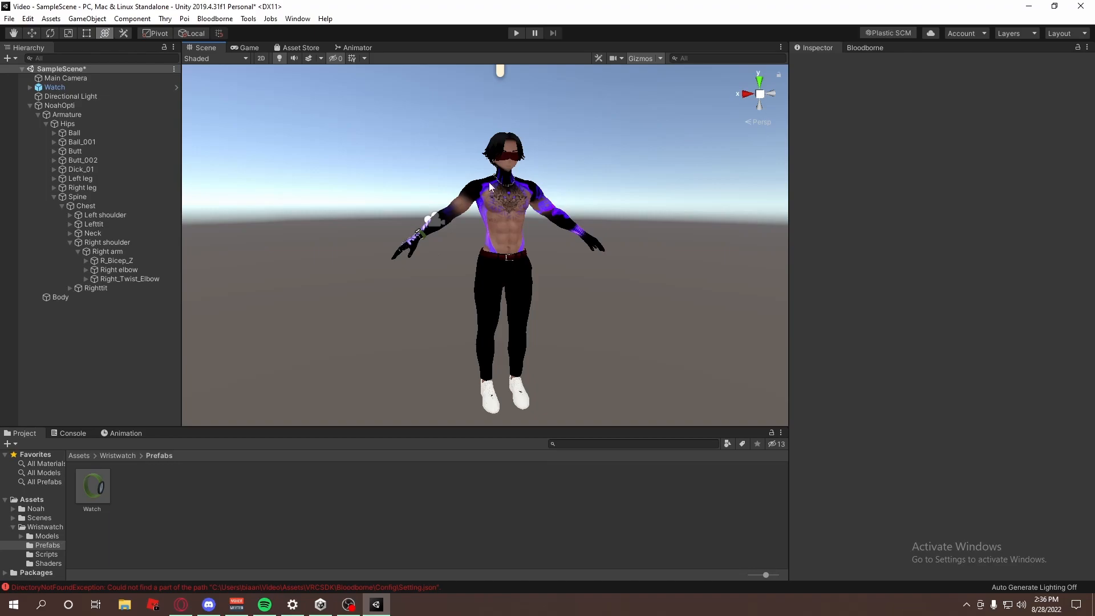
{"action": "key", "text": "w"}
{"action": "right_click_drag", "start_coordinate": [518, 163], "coordinate": [666, 367]}
{"action": "key", "text": "s"}
{"action": "key", "text": "a"}
{"action": "key", "text": "w"}
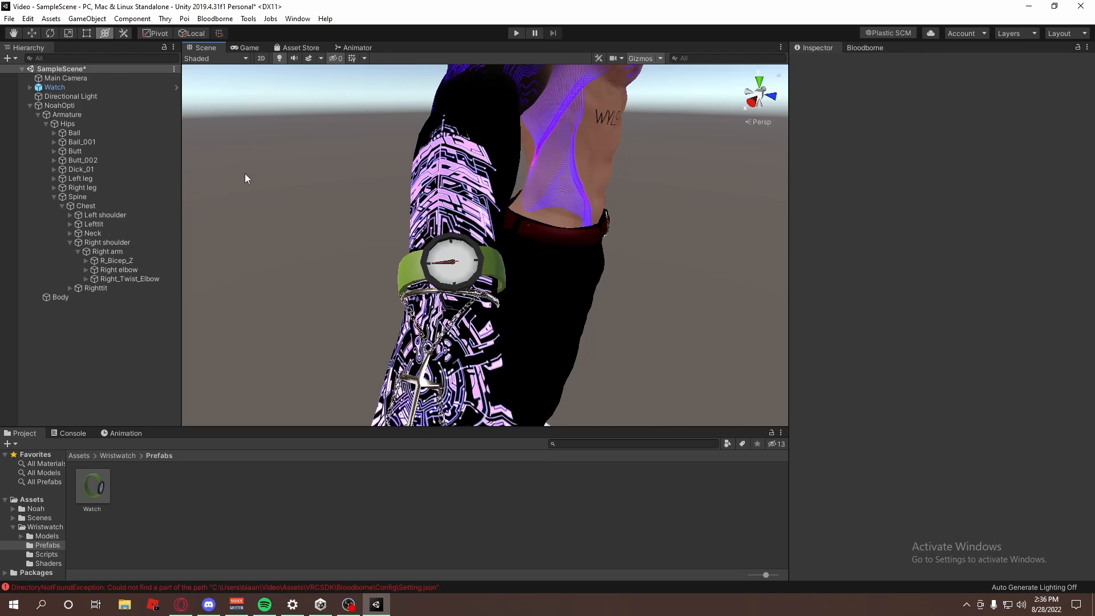
{"action": "key", "text": "s"}
{"action": "key", "text": "d"}
{"action": "right_click_drag", "start_coordinate": [639, 222], "coordinate": [548, 163]}
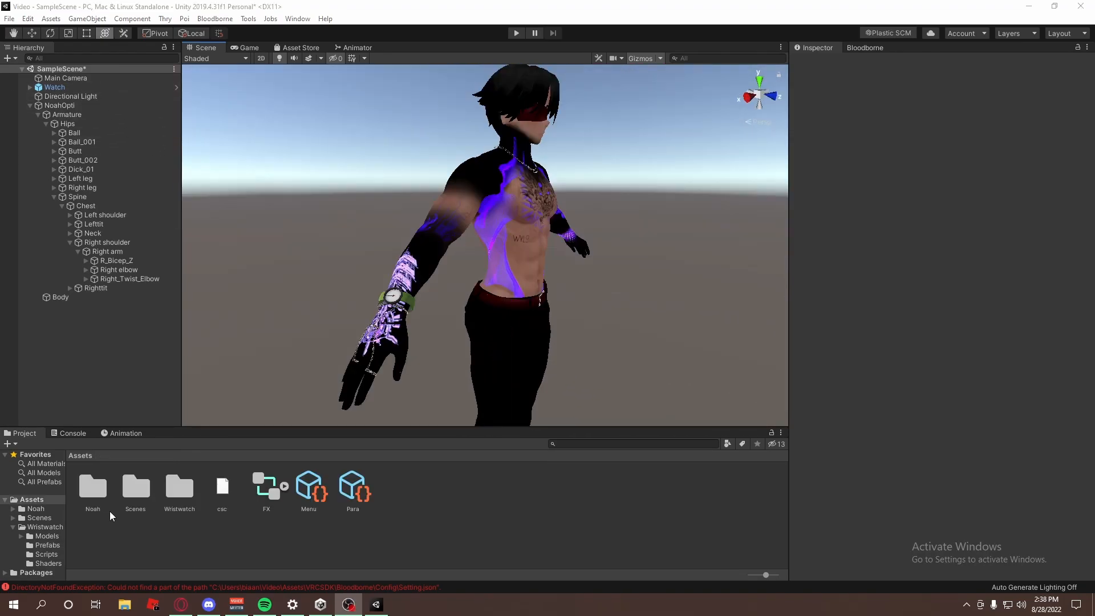
{"action": "right_click_drag", "start_coordinate": [445, 372], "coordinate": [420, 381]}
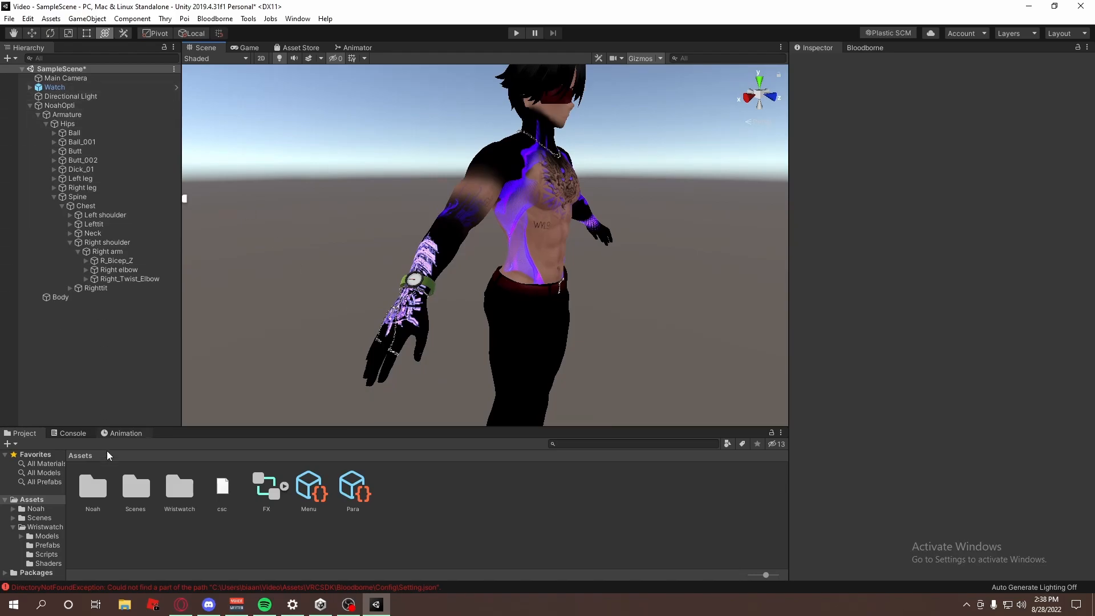
- Open the Prefabs folder inside the Wristwatch assets to show the Watch prefab
{"action": "double_click", "coordinate": [184, 492]}
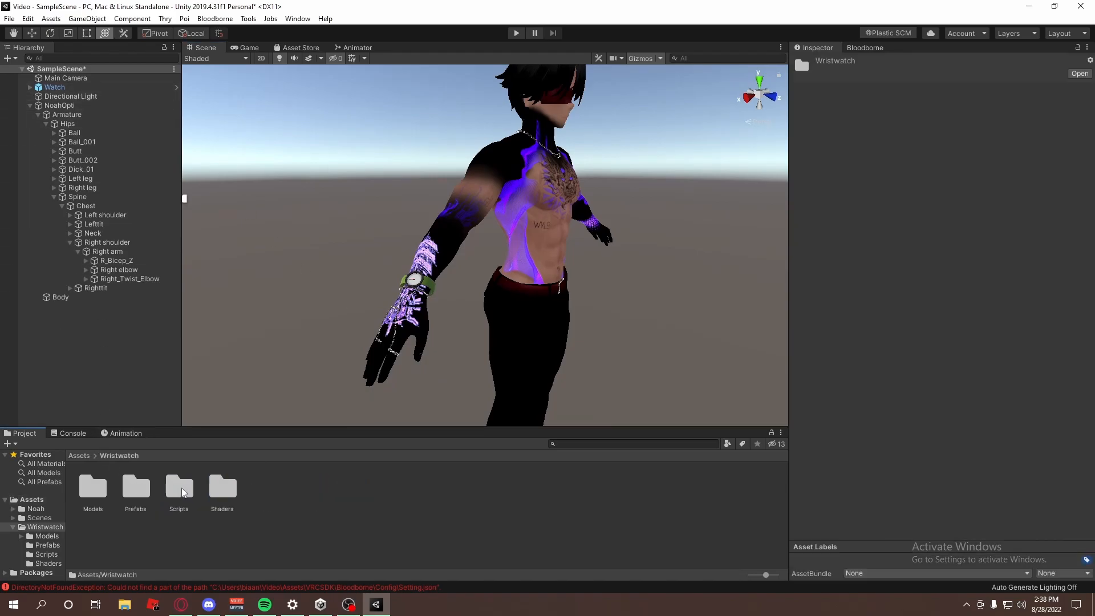
{"action": "double_click", "coordinate": [133, 492]}
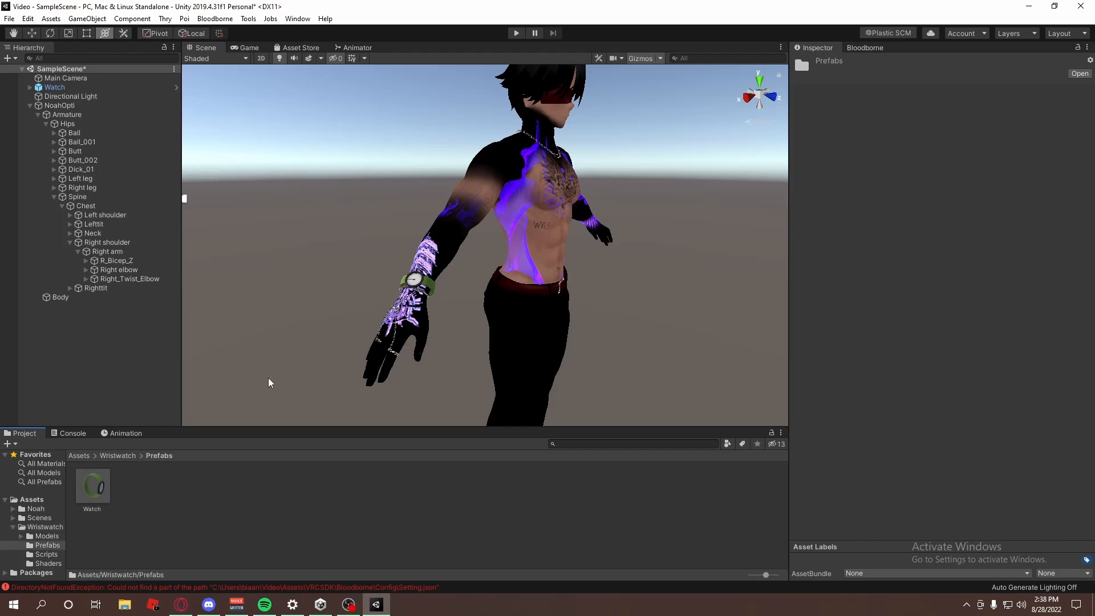
{"action": "scroll", "coordinate": [253, 296], "scroll_direction": "down", "scroll_amount": 5}
{"action": "scroll", "coordinate": [266, 246], "scroll_direction": "up", "scroll_amount": 3}
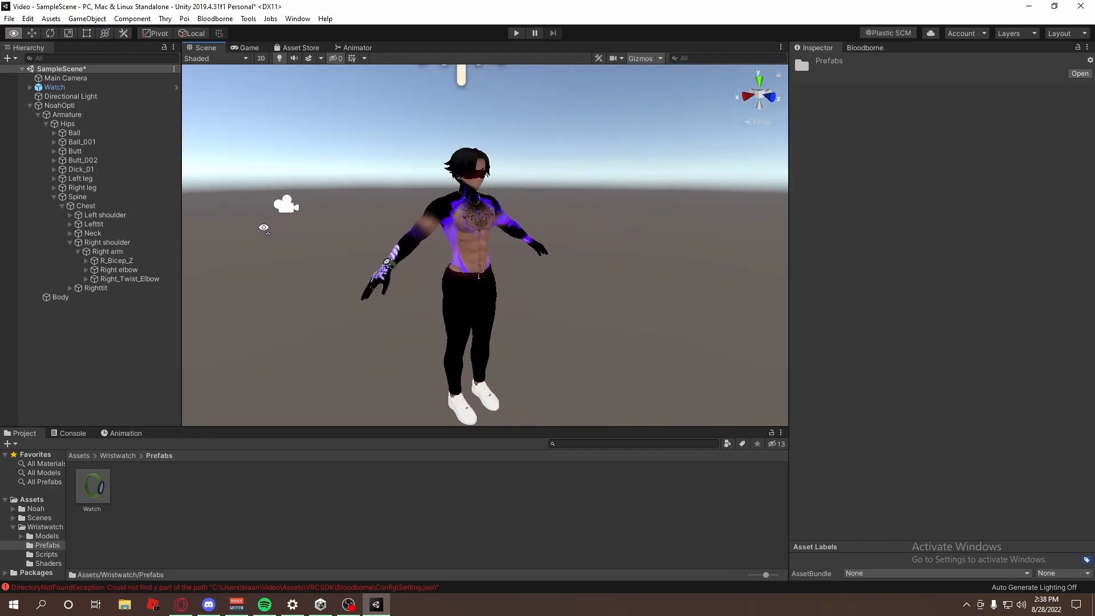
- Nest the Watch object under the Right elbow bone in the NoahOpti armature
{"action": "left_click", "coordinate": [92, 87]}
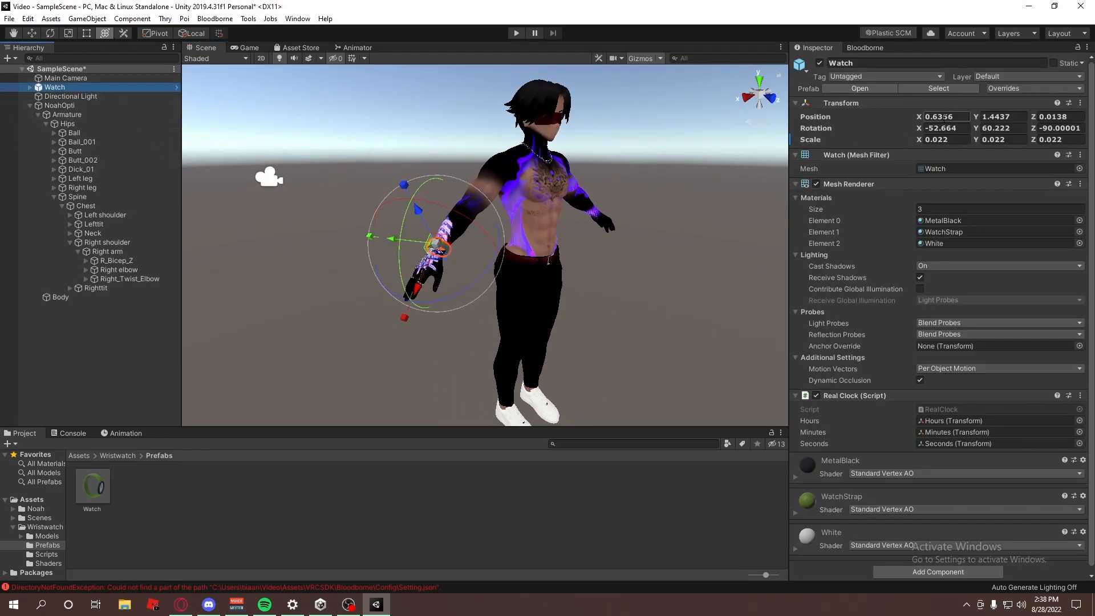
{"action": "right_click_drag", "start_coordinate": [565, 183], "coordinate": [412, 286]}
{"action": "key", "text": "w"}
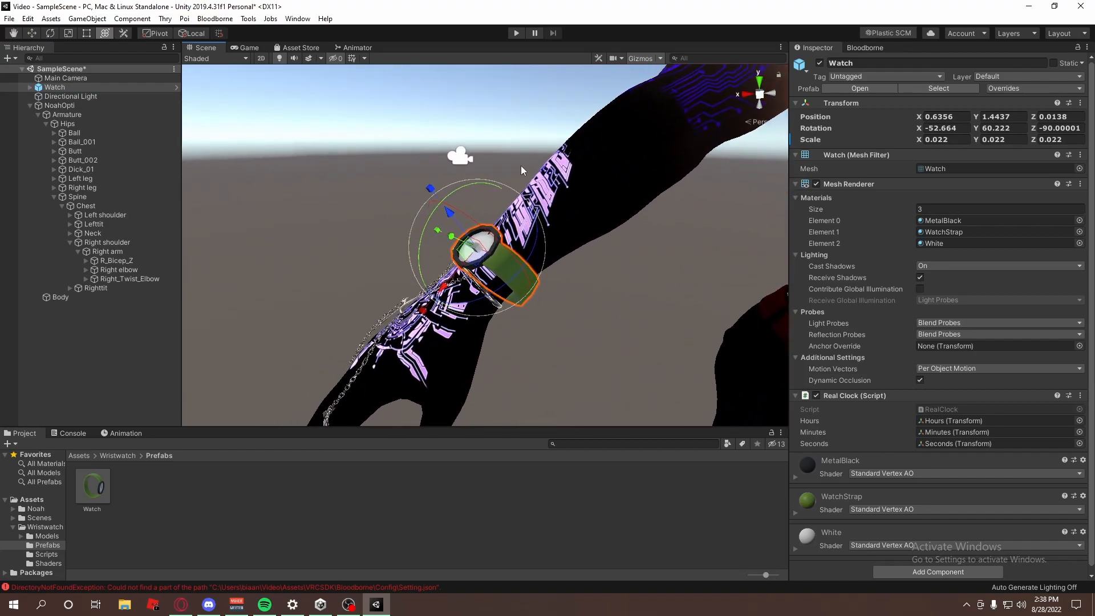
{"action": "right_click_drag", "start_coordinate": [496, 249], "coordinate": [485, 245]}
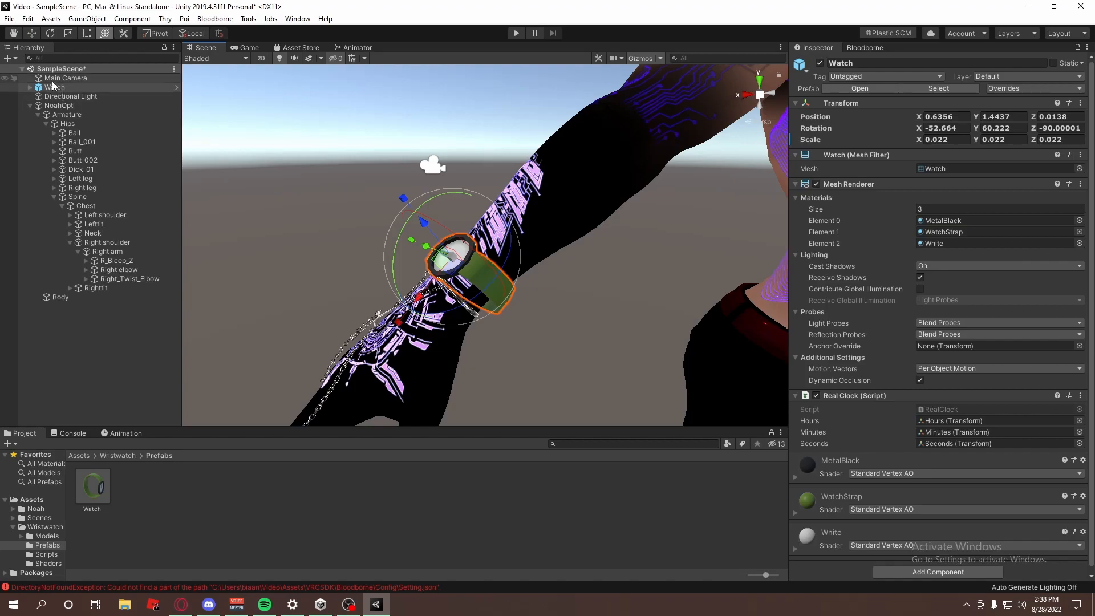
{"action": "left_click_drag", "start_coordinate": [58, 87], "coordinate": [106, 269]}
{"action": "scroll", "coordinate": [468, 177], "scroll_direction": "down", "scroll_amount": 6}
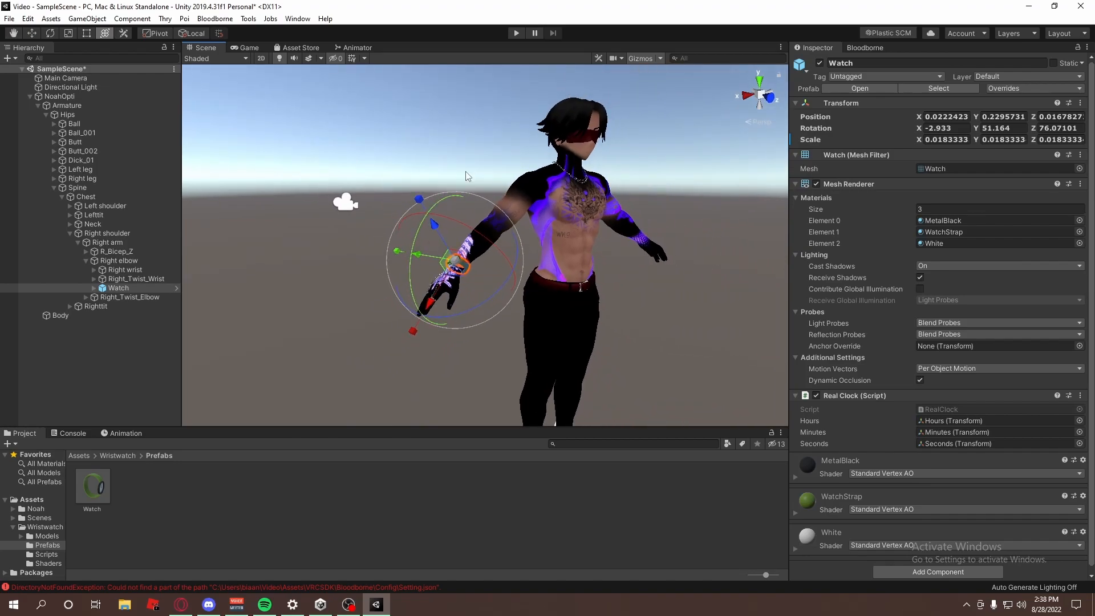
- Move the Right elbow bone to test whether the nested watch follows, and undo the move
{"action": "scroll", "coordinate": [468, 173], "scroll_direction": "up", "scroll_amount": 5}
{"action": "left_click_drag", "start_coordinate": [467, 173], "coordinate": [599, 139], "text": "alt"}
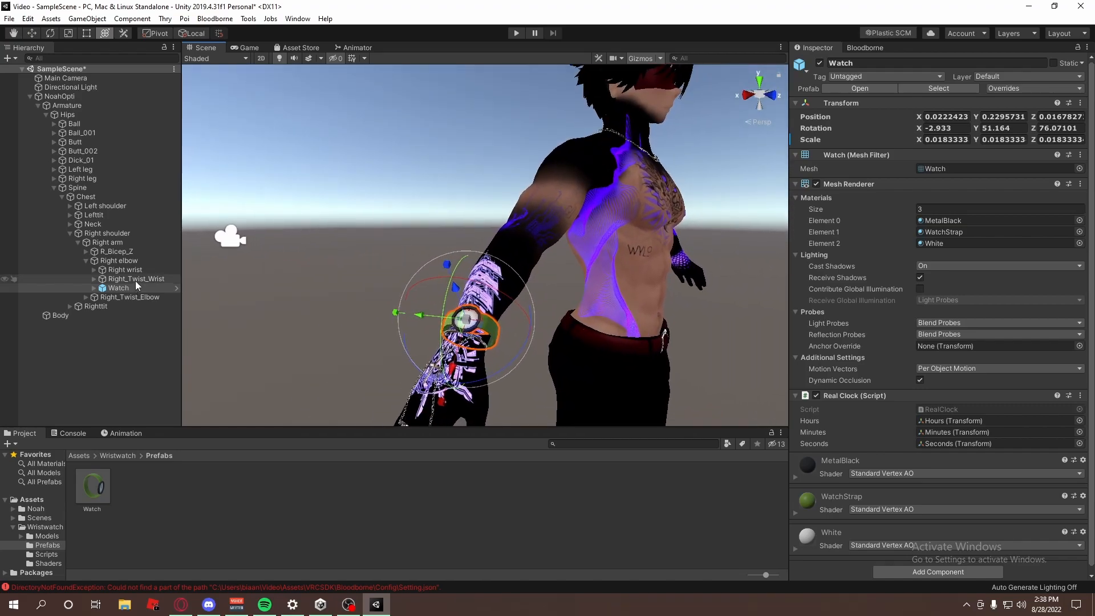
{"action": "double_click", "coordinate": [124, 262]}
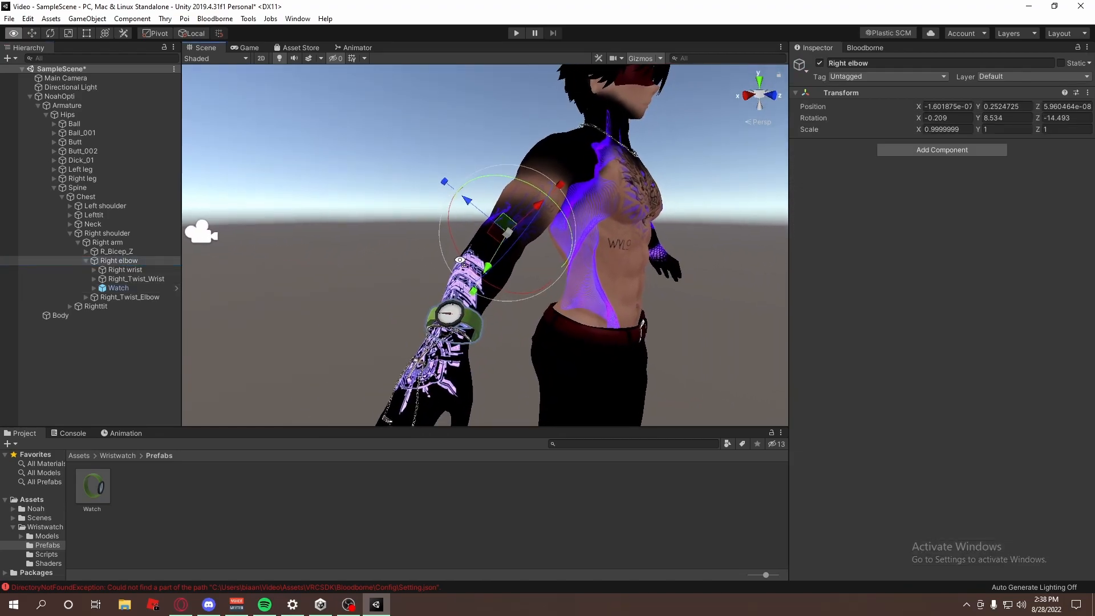
{"action": "left_click_drag", "start_coordinate": [467, 201], "coordinate": [425, 169]}
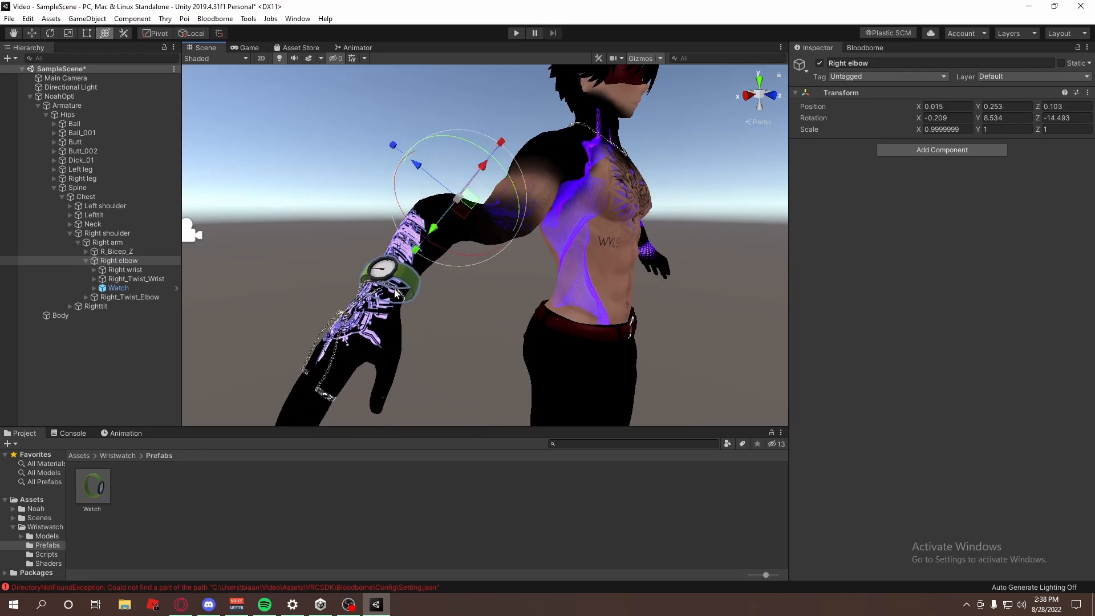
{"action": "key", "text": "ctrl+z"}
{"action": "left_click_drag", "start_coordinate": [453, 266], "coordinate": [243, 293]}
- Try rotating the Right elbow bone with Watch moved to the scene root, and restore the arm pose and Watch's place under Right elbow
{"action": "left_click_drag", "start_coordinate": [112, 288], "coordinate": [56, 94]}
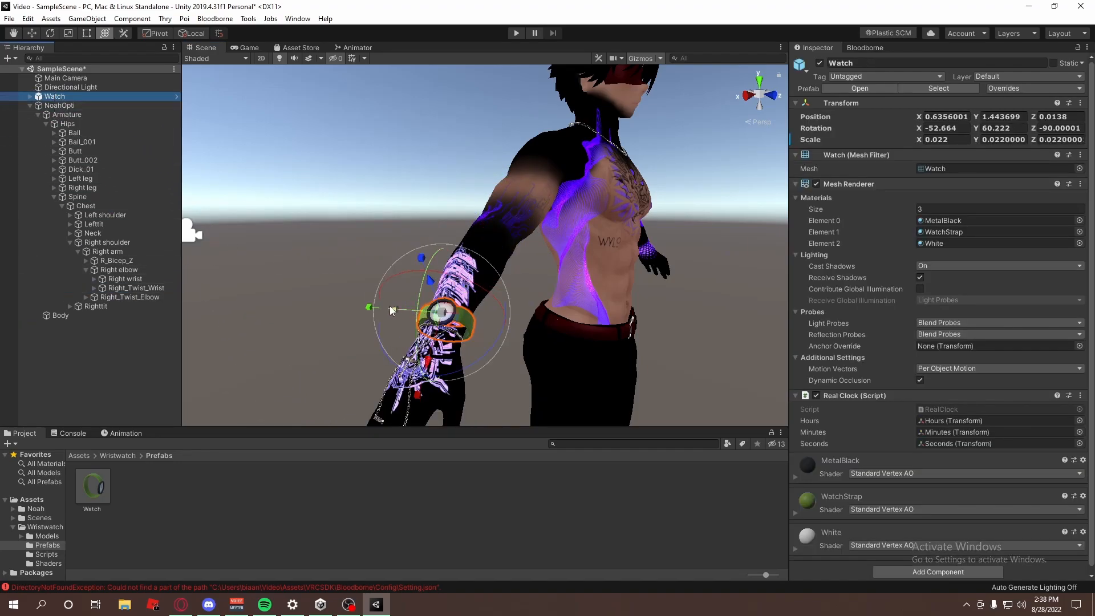
{"action": "left_click", "coordinate": [122, 272]}
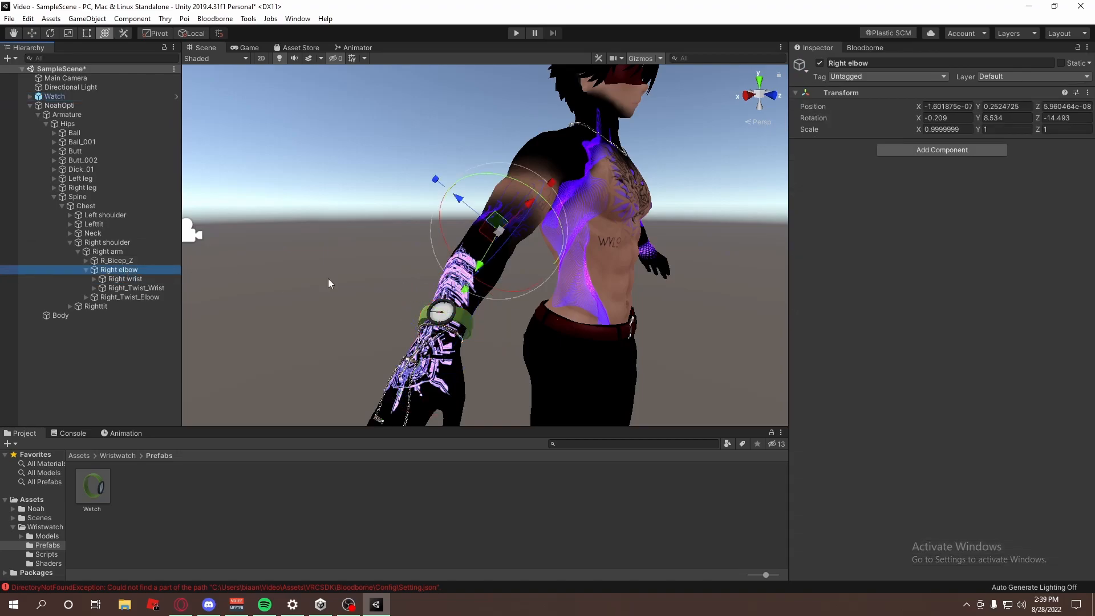
{"action": "left_click_drag", "start_coordinate": [445, 225], "coordinate": [424, 343]}
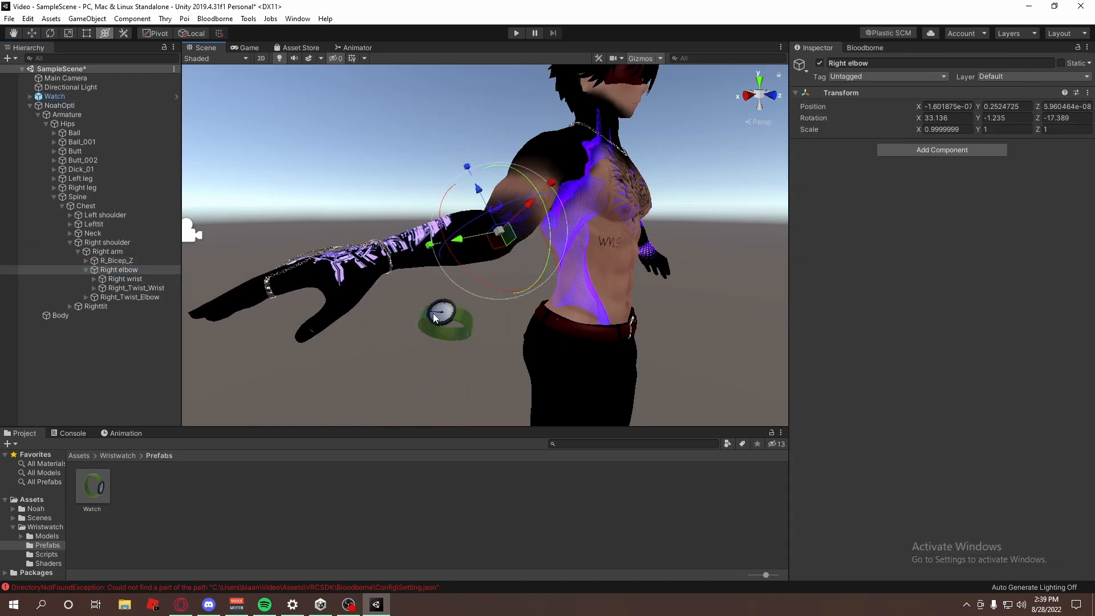
{"action": "left_click_drag", "start_coordinate": [439, 271], "coordinate": [447, 326]}
{"action": "key", "text": "ctrl+z"}
{"action": "key", "text": "ctrl+z"}
{"action": "left_click_drag", "start_coordinate": [62, 97], "coordinate": [122, 269]}
- Test the Right elbow bone's rotation with the watch nested under it, and clear the selection
{"action": "left_click", "coordinate": [111, 261]}
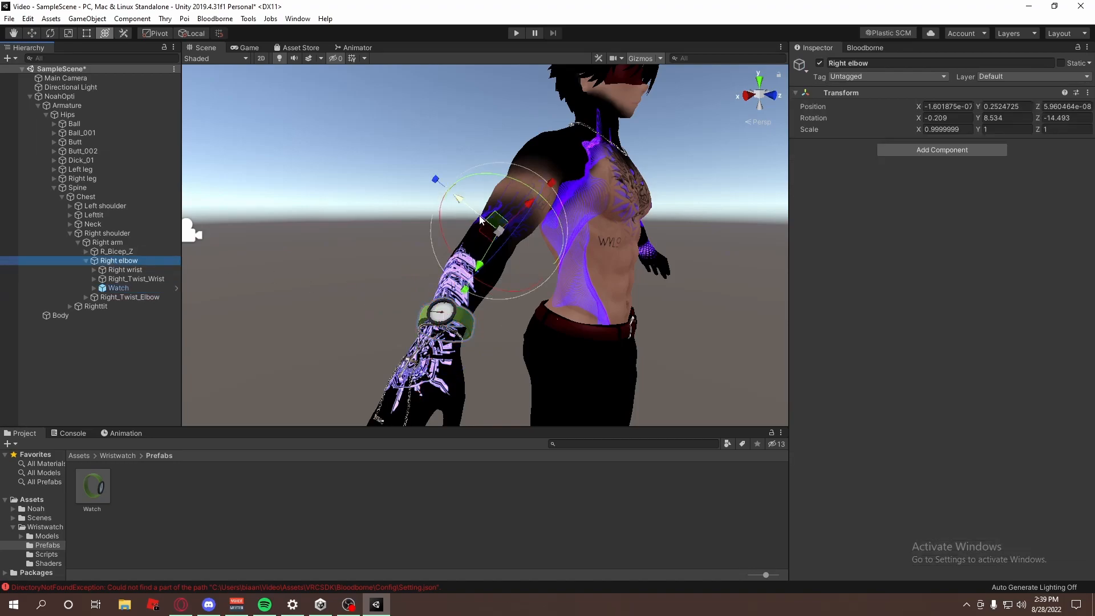
{"action": "left_click_drag", "start_coordinate": [446, 231], "coordinate": [309, 242]}
{"action": "scroll", "coordinate": [309, 242], "scroll_direction": "down", "scroll_amount": 5}
{"action": "right_click_drag", "start_coordinate": [274, 210], "coordinate": [267, 221]}
{"action": "right_click_drag", "start_coordinate": [427, 251], "coordinate": [371, 289]}
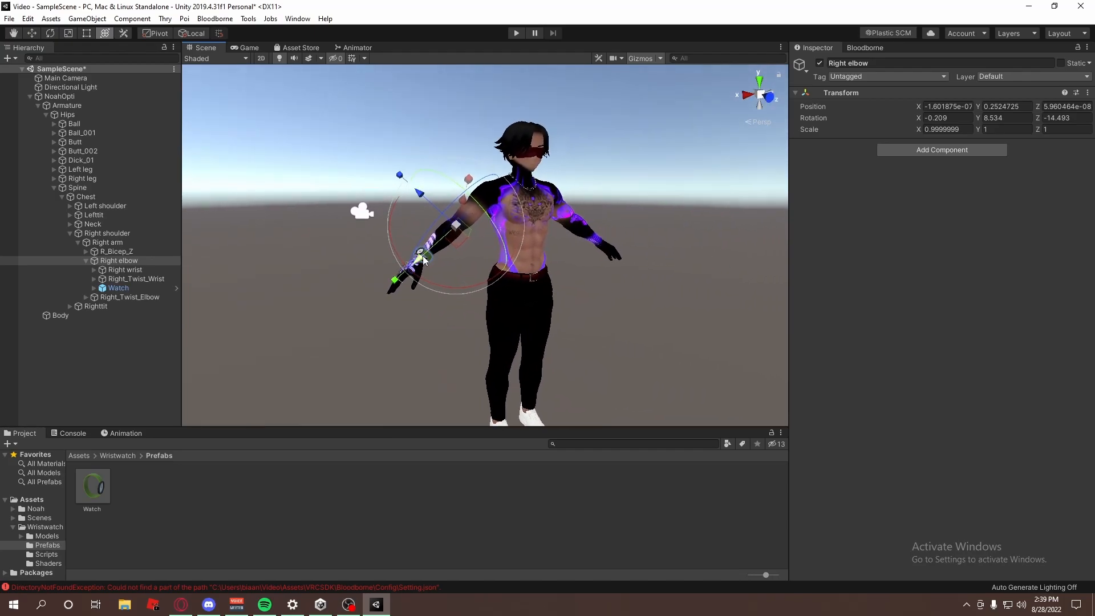
{"action": "left_click", "coordinate": [371, 289]}
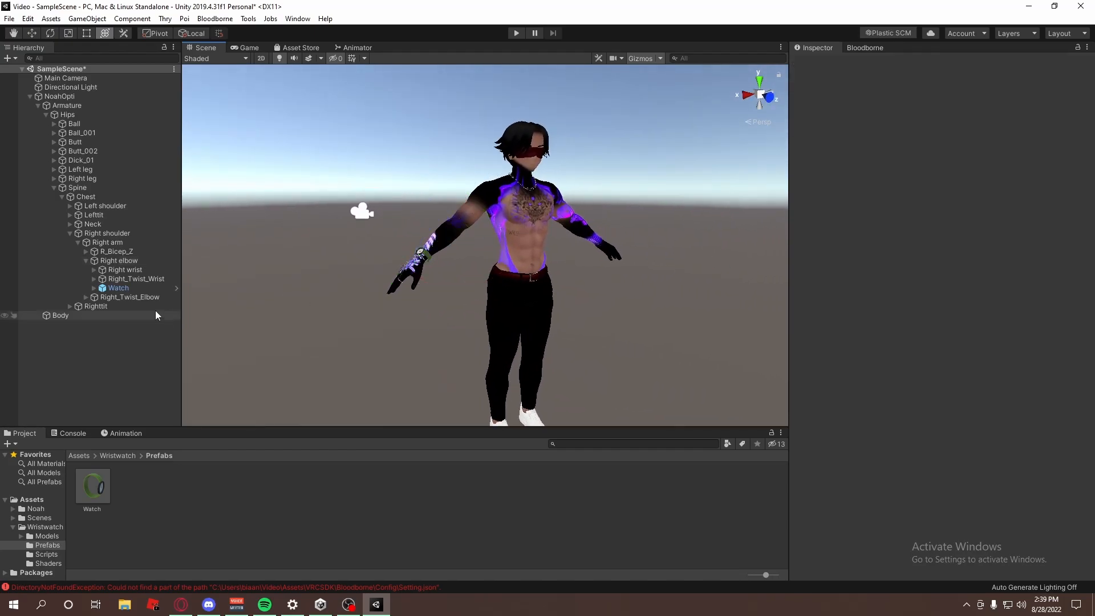
- Completely unpack the Watch prefab nested under the Right elbow bone
{"action": "right_click", "coordinate": [130, 290]}
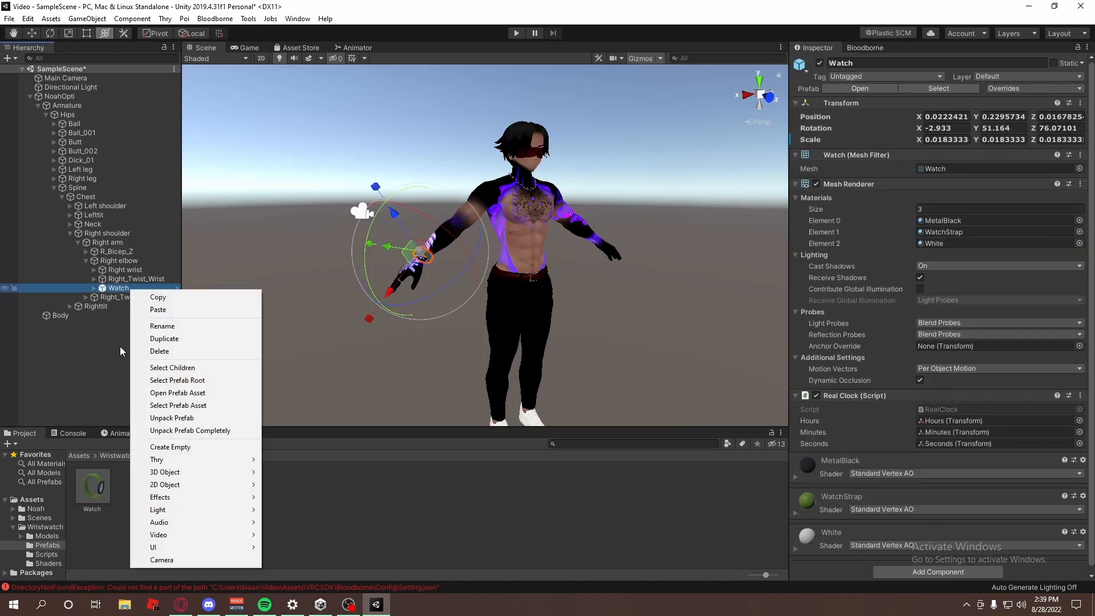
{"action": "left_click", "coordinate": [182, 431]}
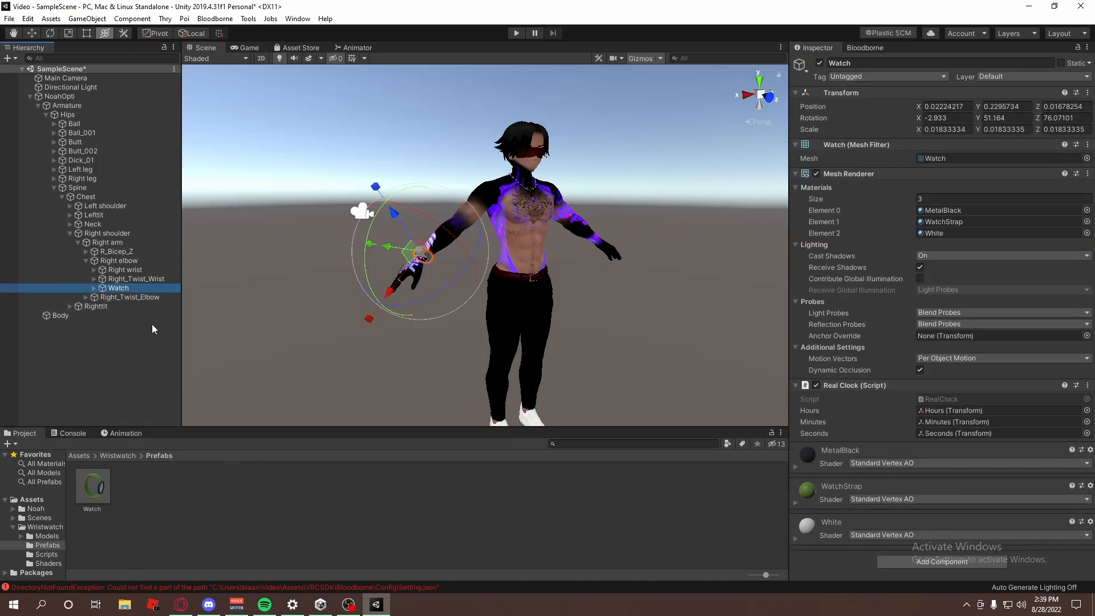
- Select the NoahOpti avatar and bring up the playable layers of its VRC Avatar Descriptor
{"action": "left_click", "coordinate": [56, 98]}
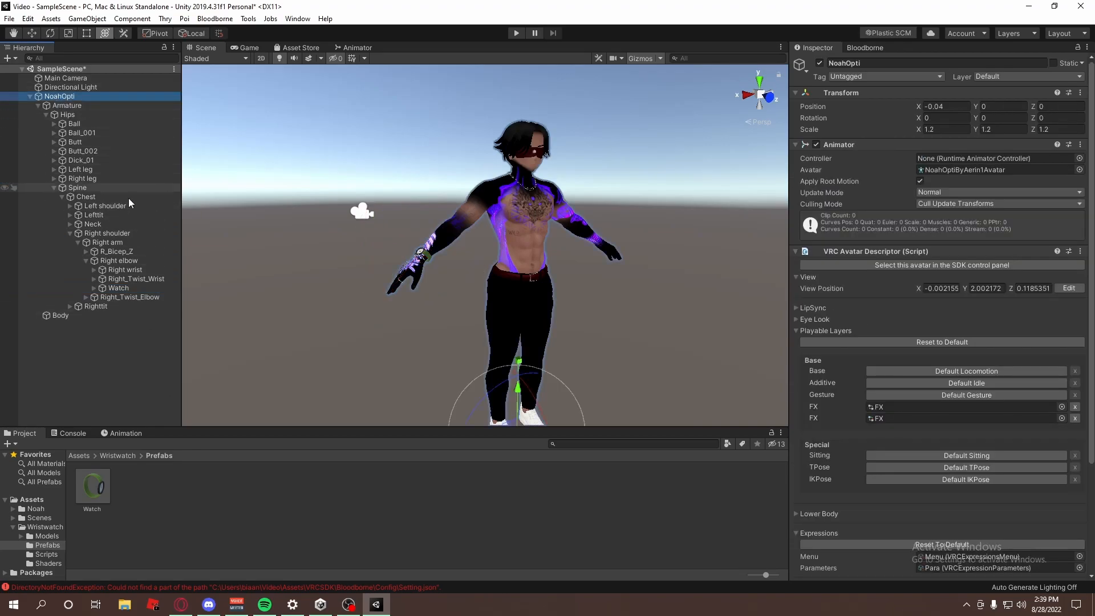
{"action": "scroll", "coordinate": [799, 188], "scroll_direction": "down", "scroll_amount": 3}
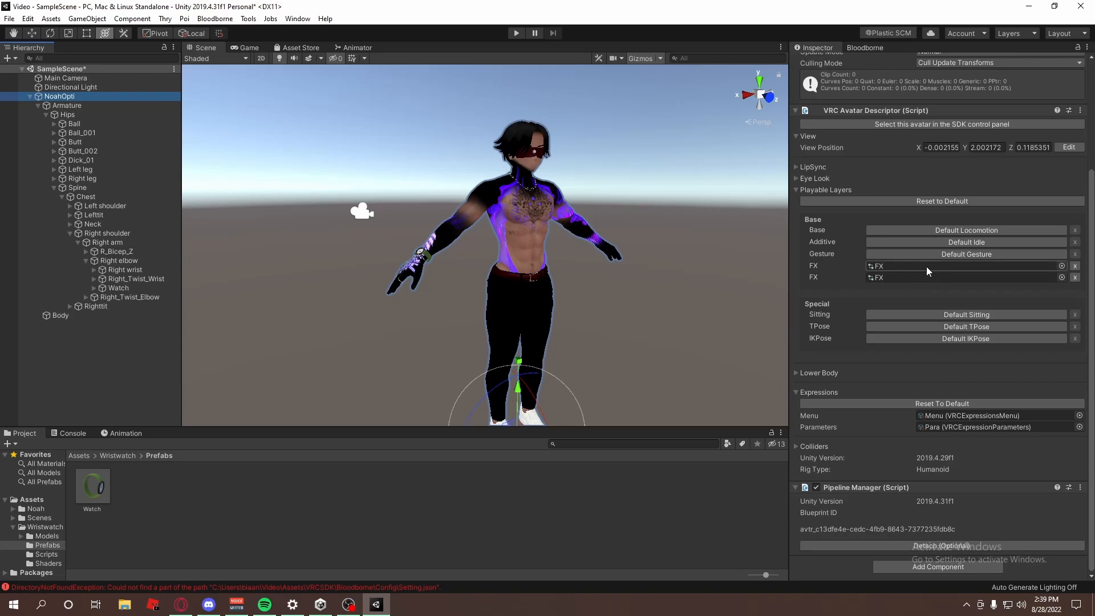
{"action": "left_click", "coordinate": [1074, 266]}
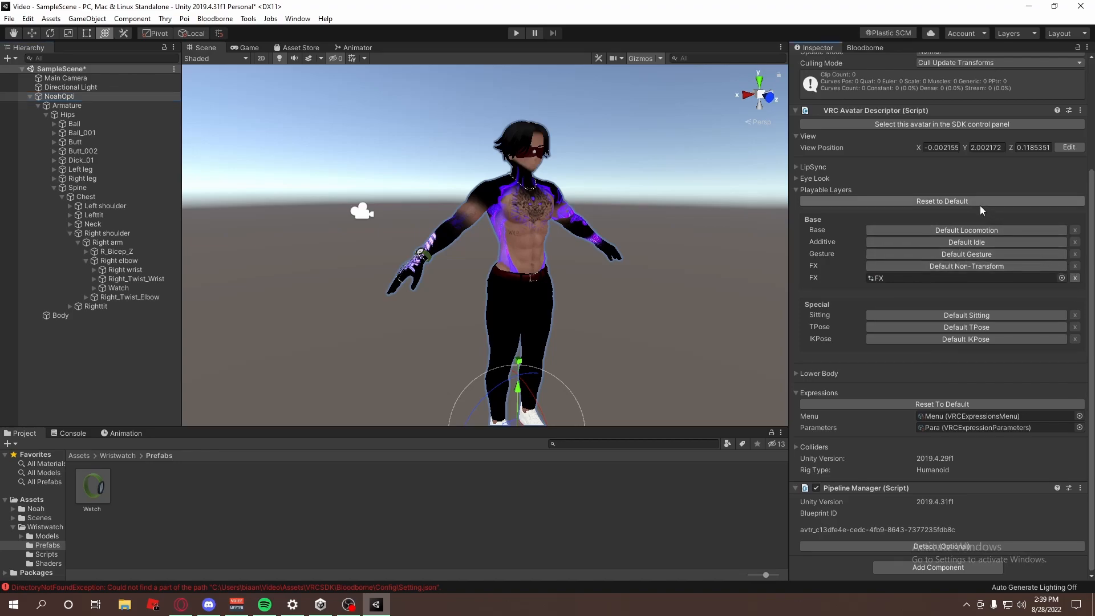
{"action": "left_click", "coordinate": [947, 201]}
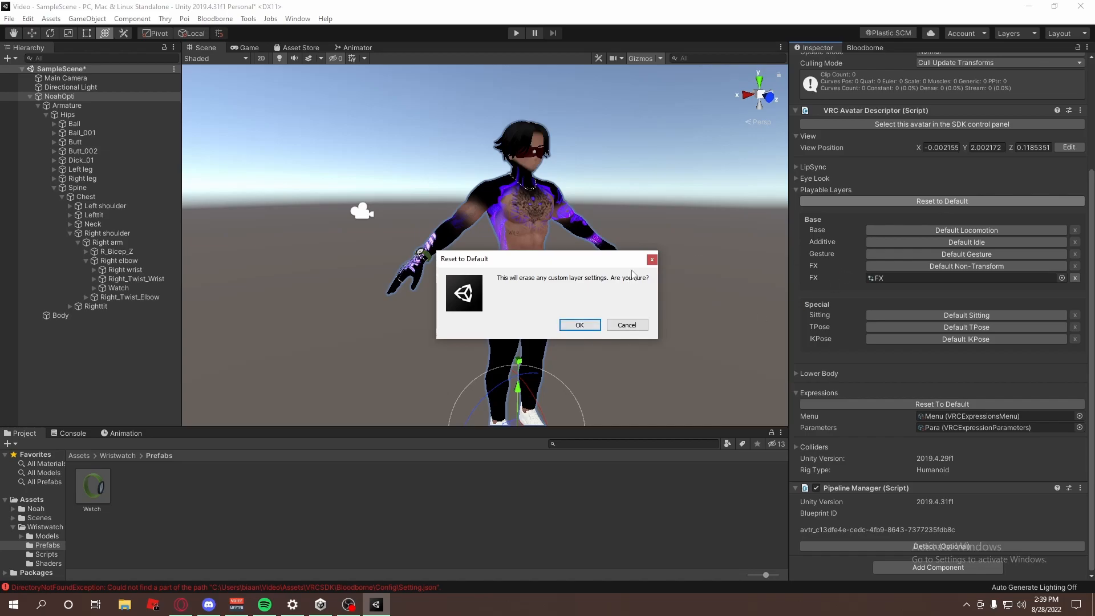
{"action": "left_click", "coordinate": [652, 261]}
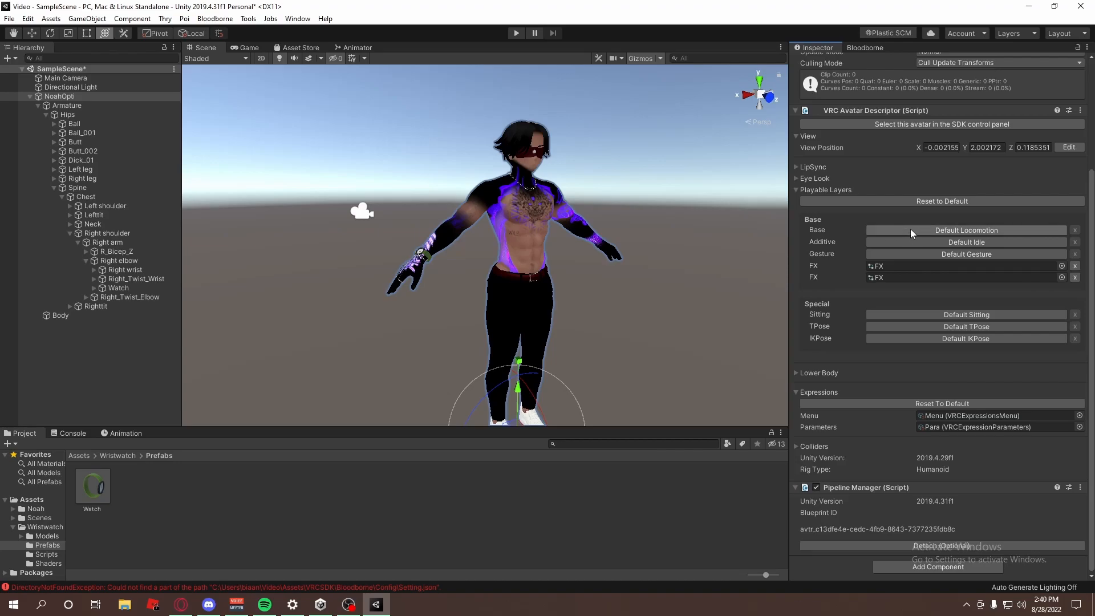
- Locate the assigned FX controller asset, and reset the avatar's playable layers to default with customization enabled again
{"action": "left_click", "coordinate": [885, 277]}
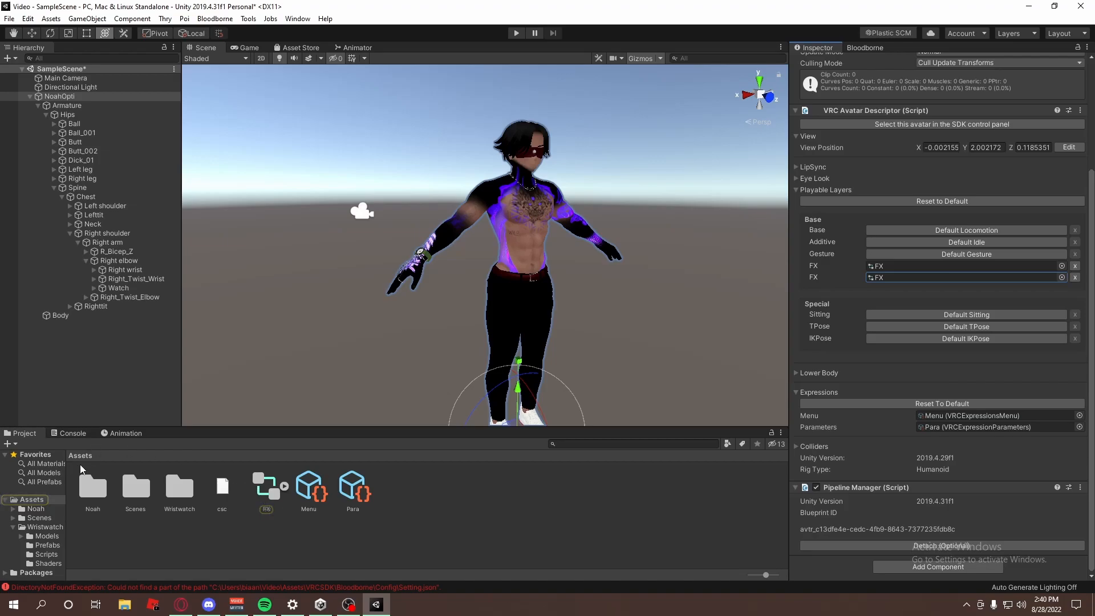
{"action": "left_click", "coordinate": [922, 203]}
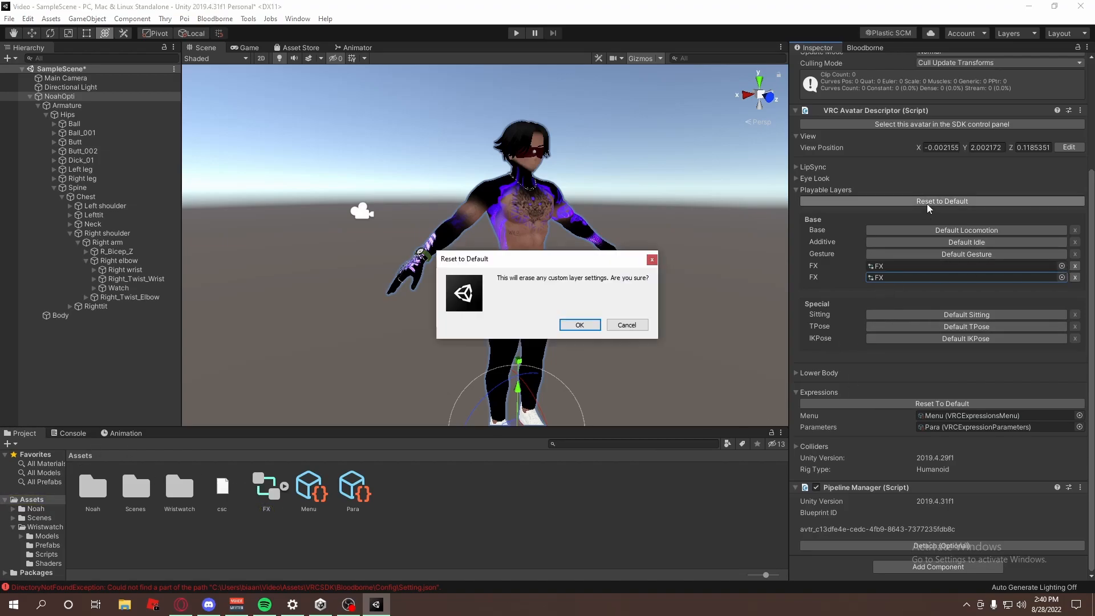
{"action": "left_click", "coordinate": [593, 328]}
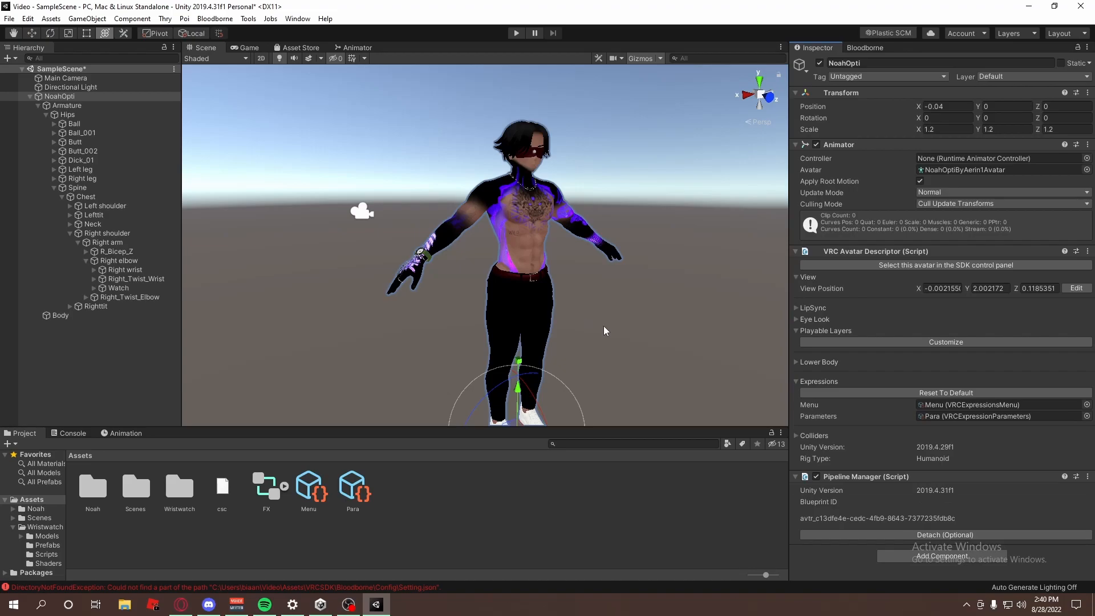
{"action": "left_click", "coordinate": [895, 343]}
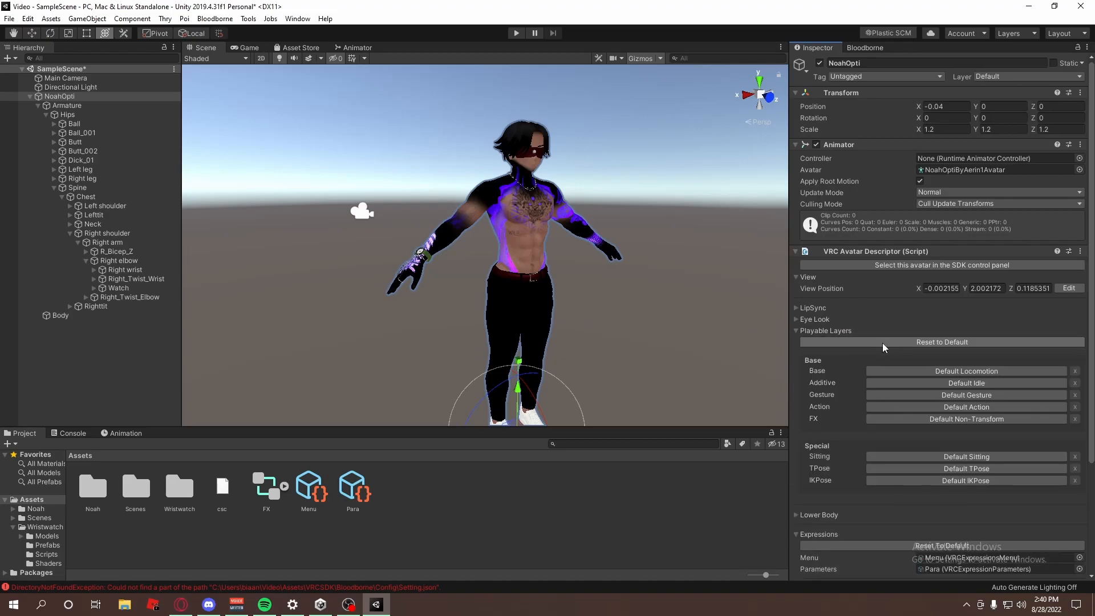
- Assign the FX controller from the Assets folder to the avatar's FX playable layer
{"action": "scroll", "coordinate": [889, 302], "scroll_direction": "down", "scroll_amount": 5}
{"action": "left_click_drag", "start_coordinate": [266, 489], "coordinate": [917, 278]}
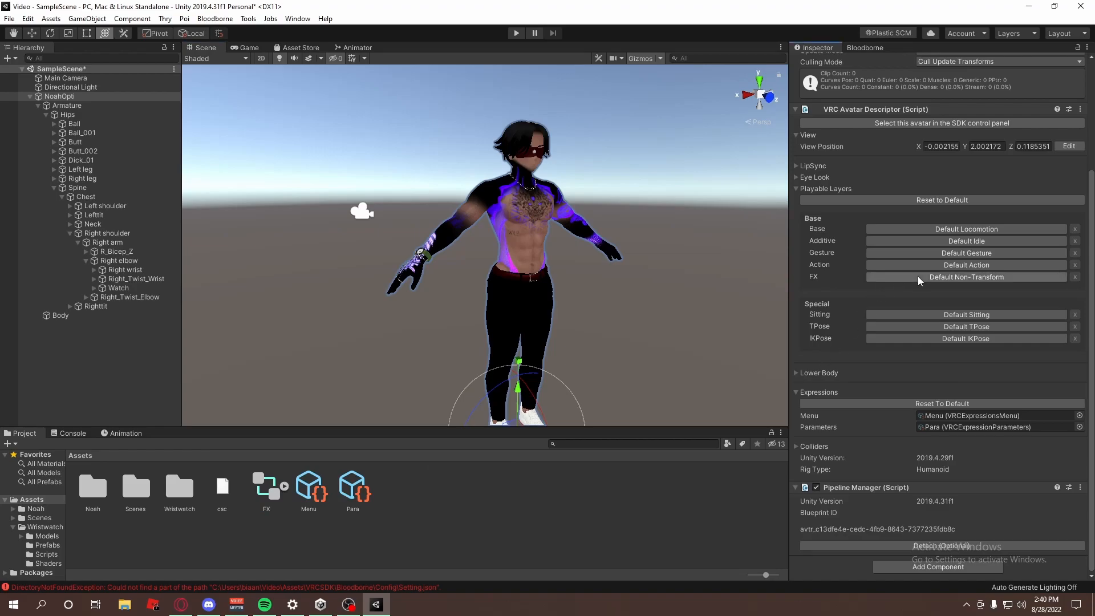
{"action": "left_click", "coordinate": [919, 279]}
{"action": "left_click", "coordinate": [284, 488]}
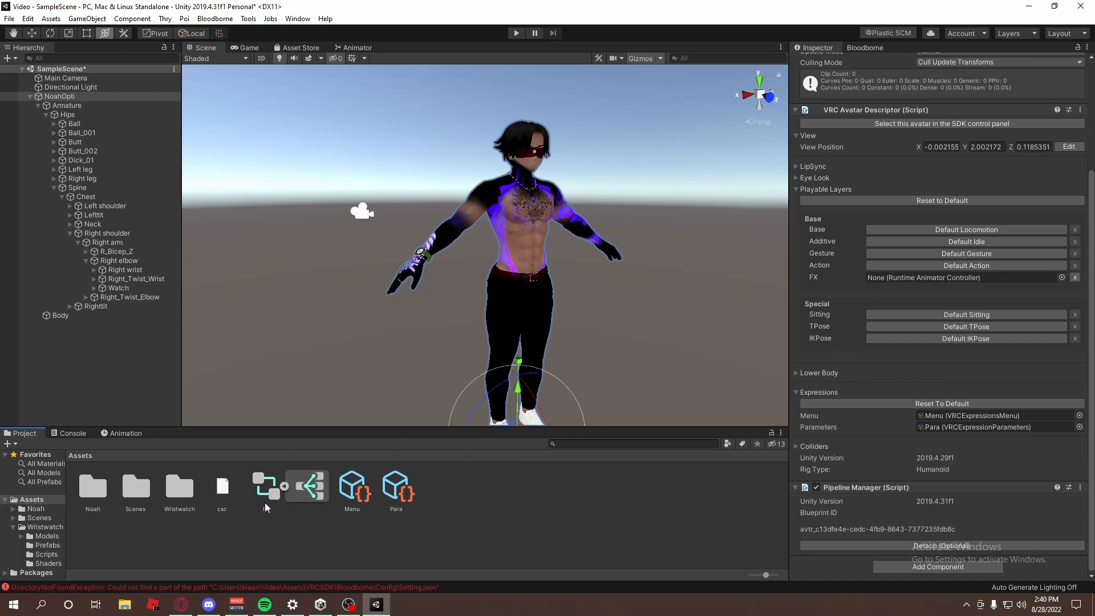
{"action": "left_click", "coordinate": [283, 486]}
{"action": "left_click_drag", "start_coordinate": [267, 491], "coordinate": [882, 287]}
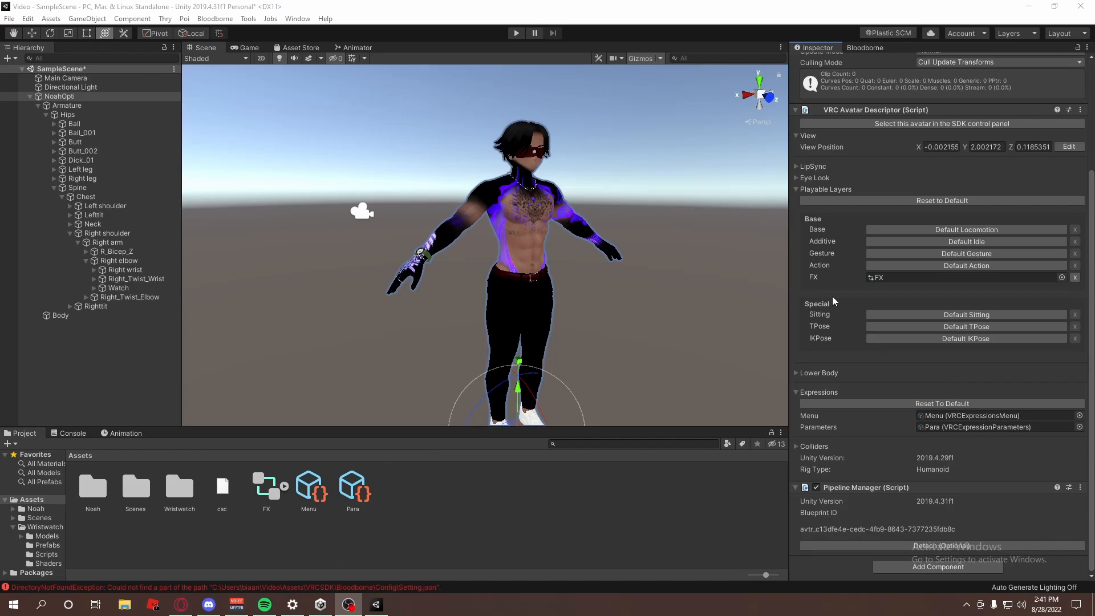
{"action": "left_click", "coordinate": [877, 278]}
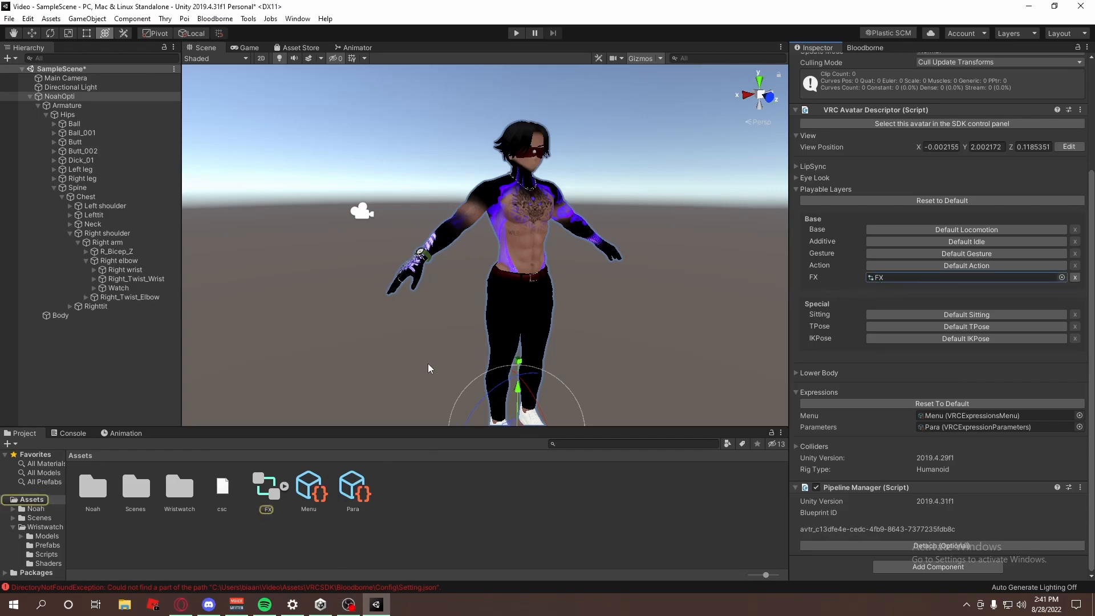
- Open the FX controller from the Assets folder and add a Bool parameter named Watch
{"action": "left_click", "coordinate": [270, 490]}
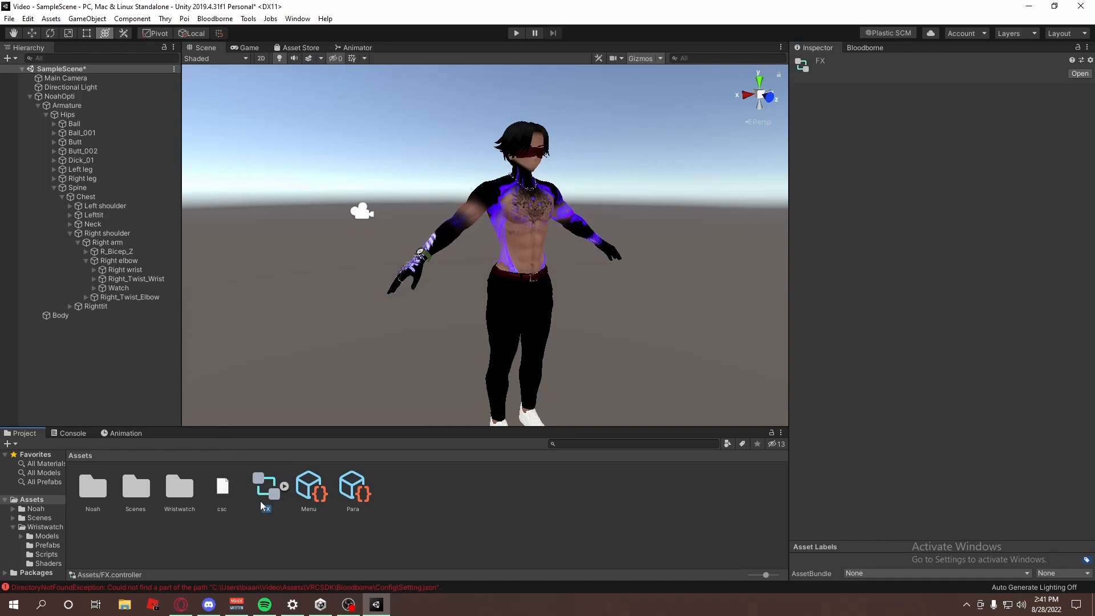
{"action": "double_click", "coordinate": [272, 492]}
{"action": "left_click", "coordinate": [207, 59]}
{"action": "left_click", "coordinate": [223, 59]}
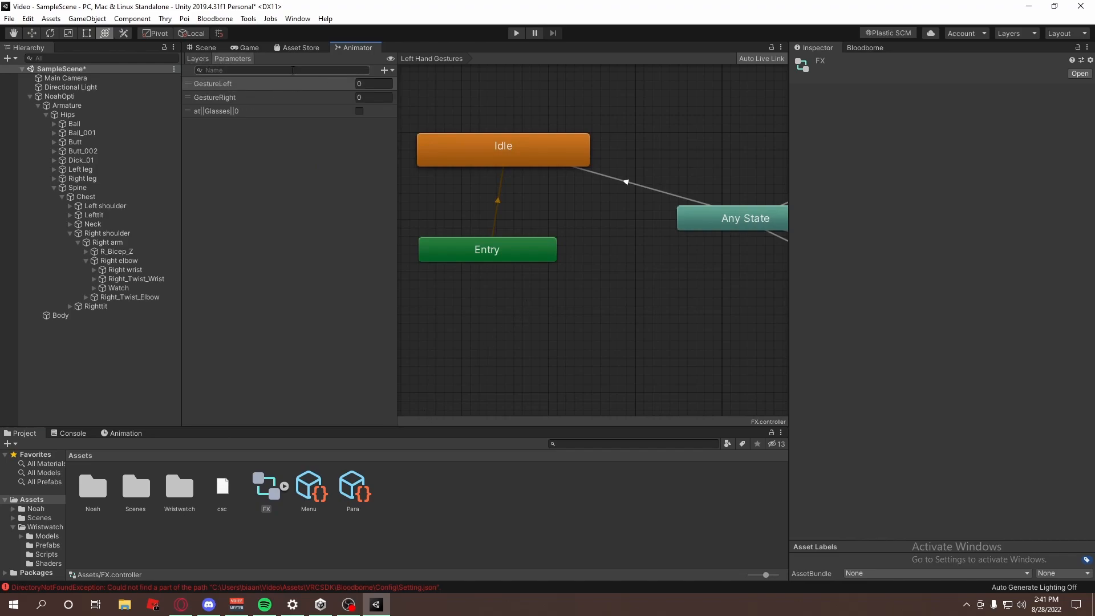
{"action": "left_click", "coordinate": [391, 70]}
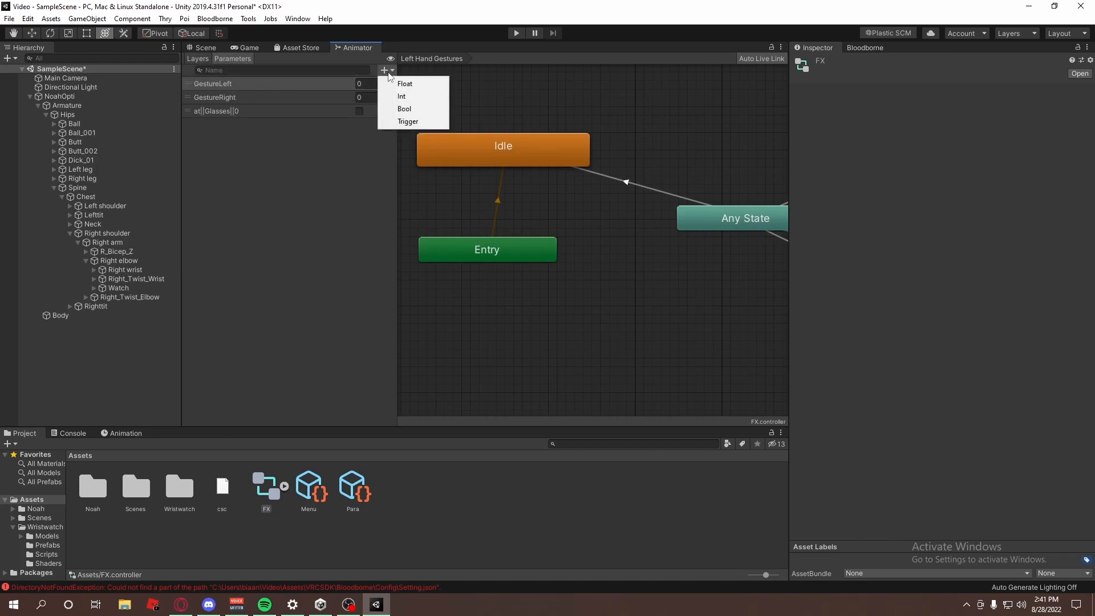
{"action": "left_click", "coordinate": [393, 109]}
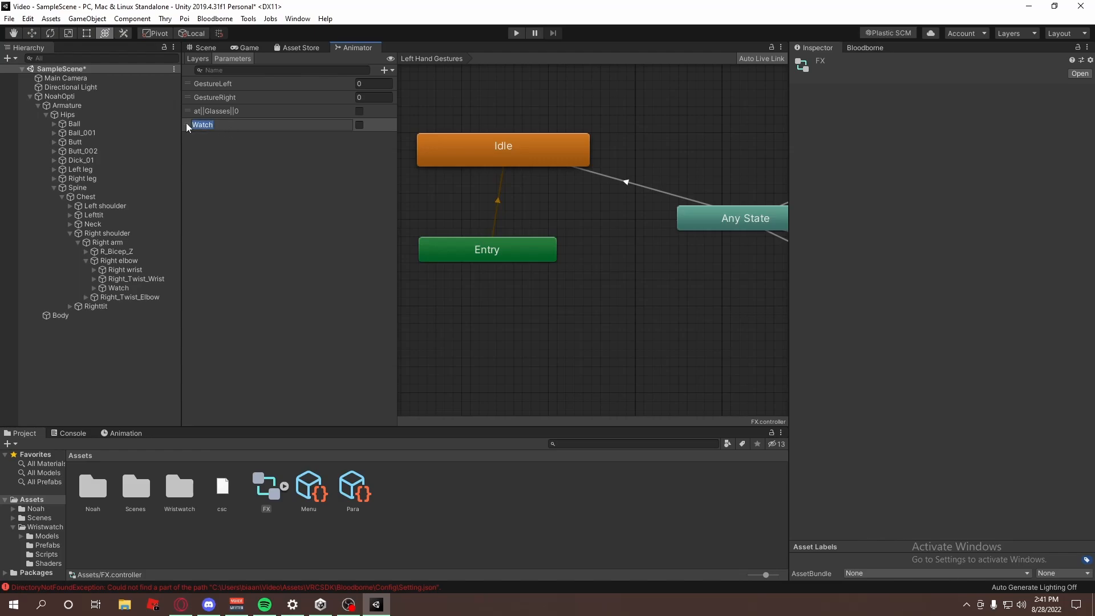
{"action": "left_click", "coordinate": [330, 177]}
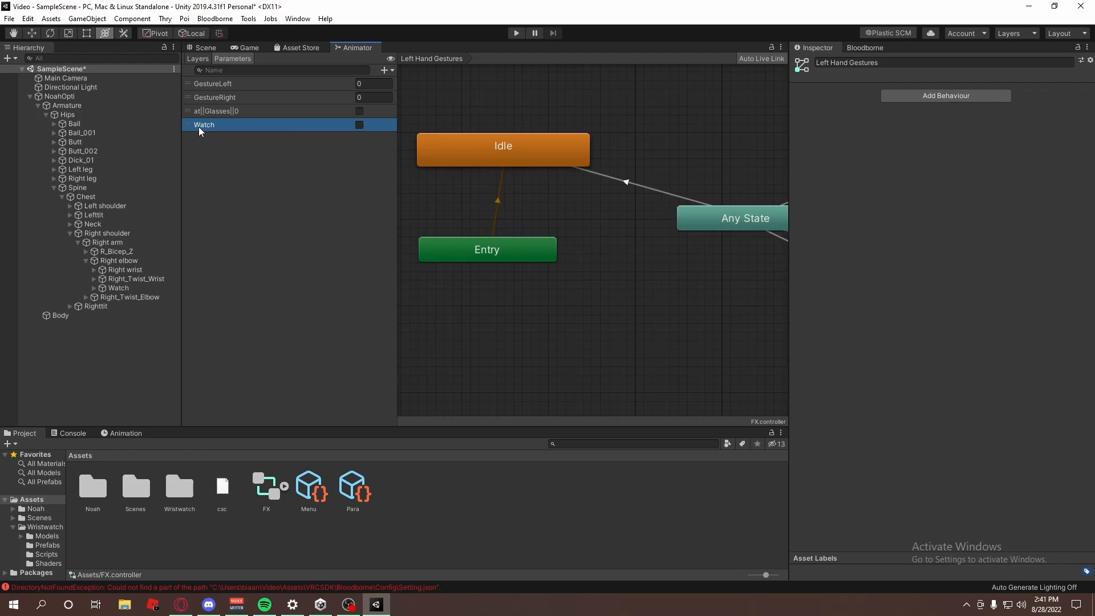
- Add a layer named Watch to the FX controller and set its weight to 1
{"action": "left_click", "coordinate": [197, 59]}
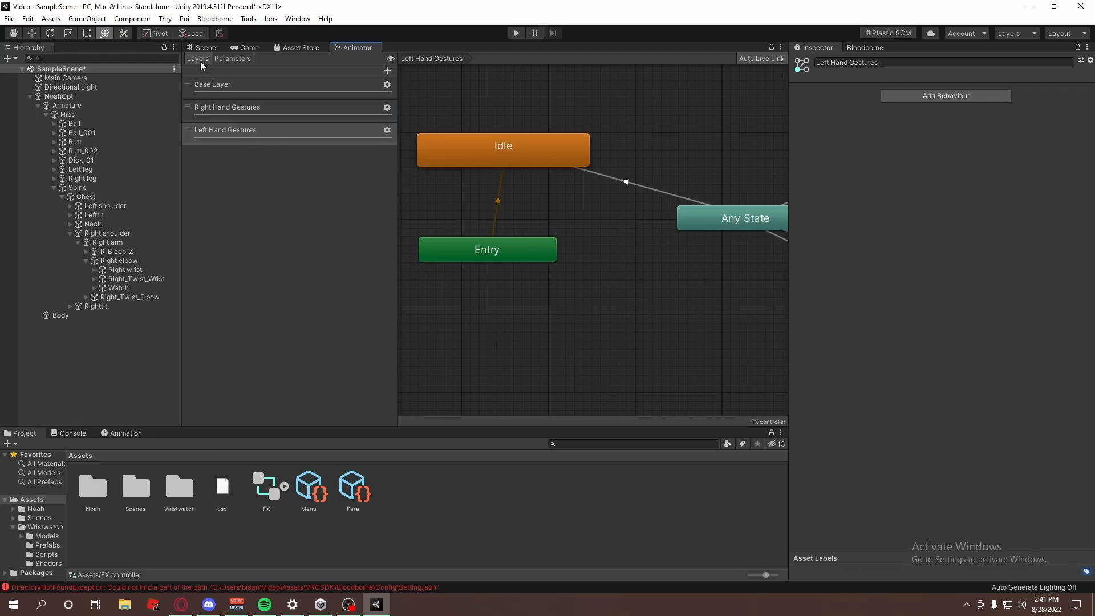
{"action": "left_click", "coordinate": [388, 70]}
{"action": "type", "text": "Watch"}
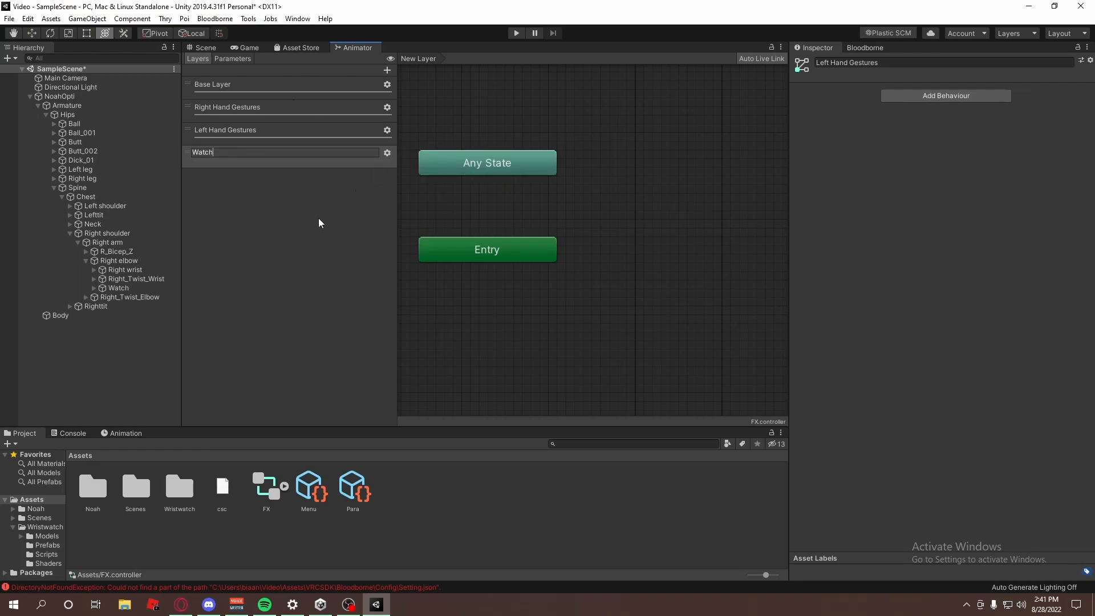
{"action": "key", "text": "Return"}
{"action": "left_click", "coordinate": [388, 153]}
{"action": "left_click_drag", "start_coordinate": [461, 155], "coordinate": [547, 155]}
{"action": "left_click", "coordinate": [387, 155]}
{"action": "left_click", "coordinate": [387, 153]}
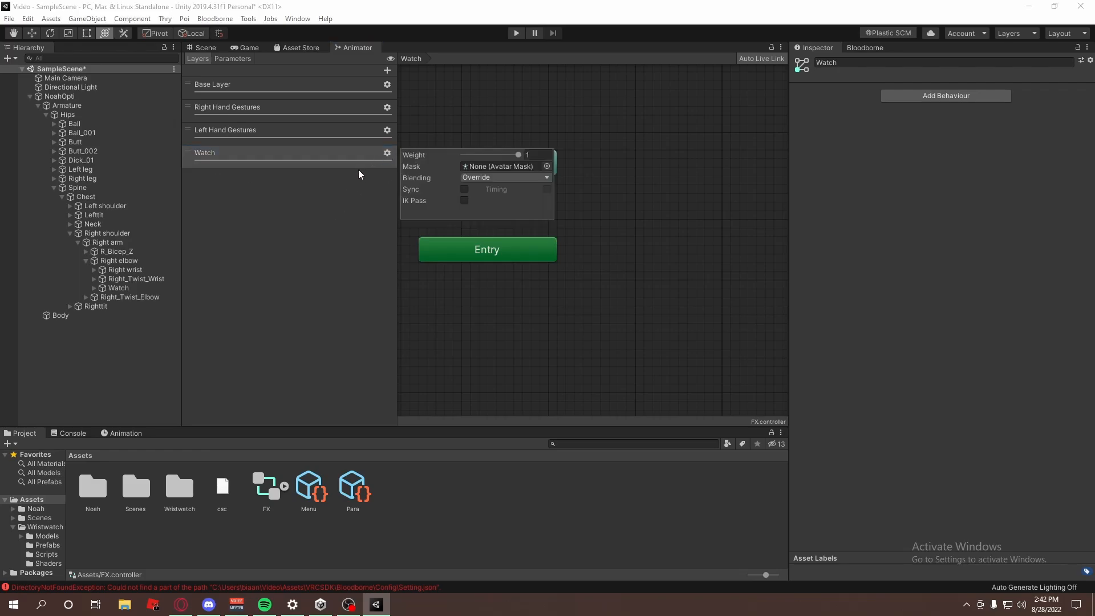
{"action": "left_click", "coordinate": [292, 276]}
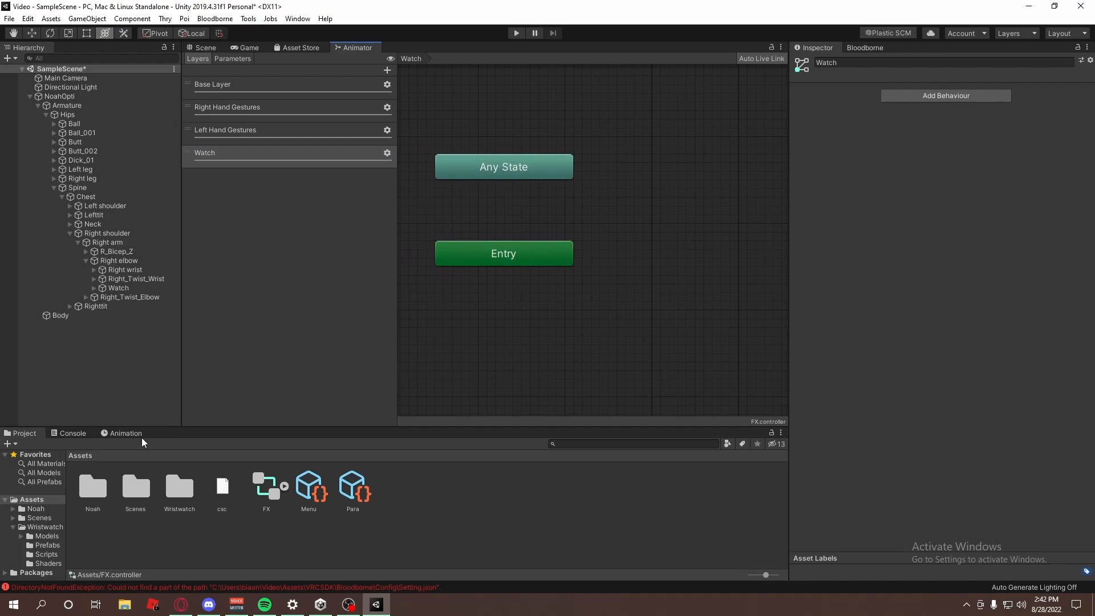
- Create an animation clip named Watch OFF for the NoahOpti avatar, saved in the Assets folder
{"action": "left_click", "coordinate": [206, 49]}
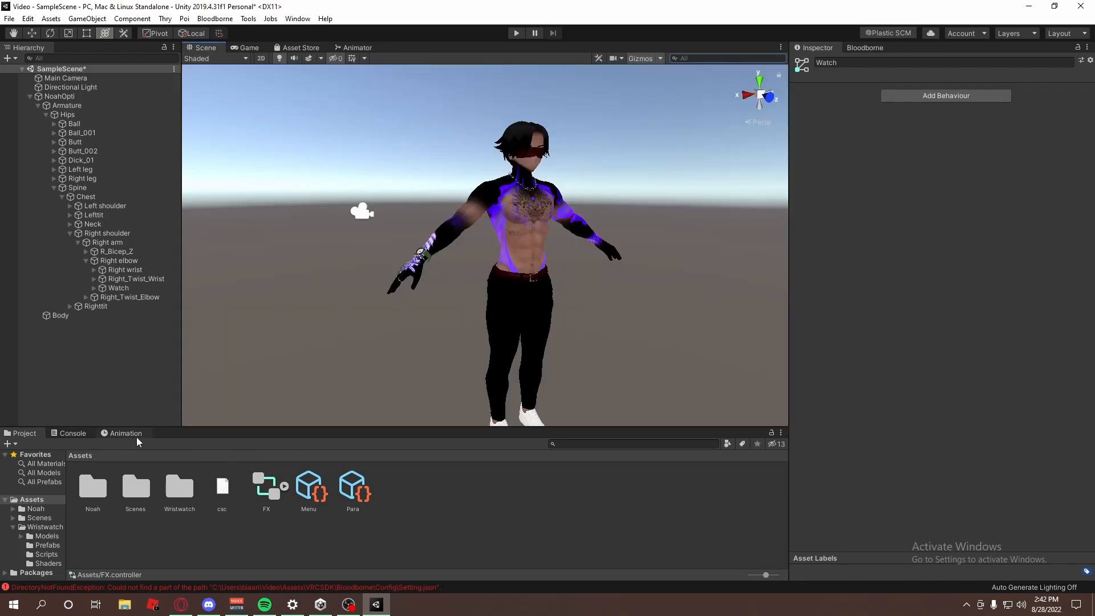
{"action": "right_click_drag", "start_coordinate": [462, 252], "coordinate": [536, 277]}
{"action": "key", "text": "s"}
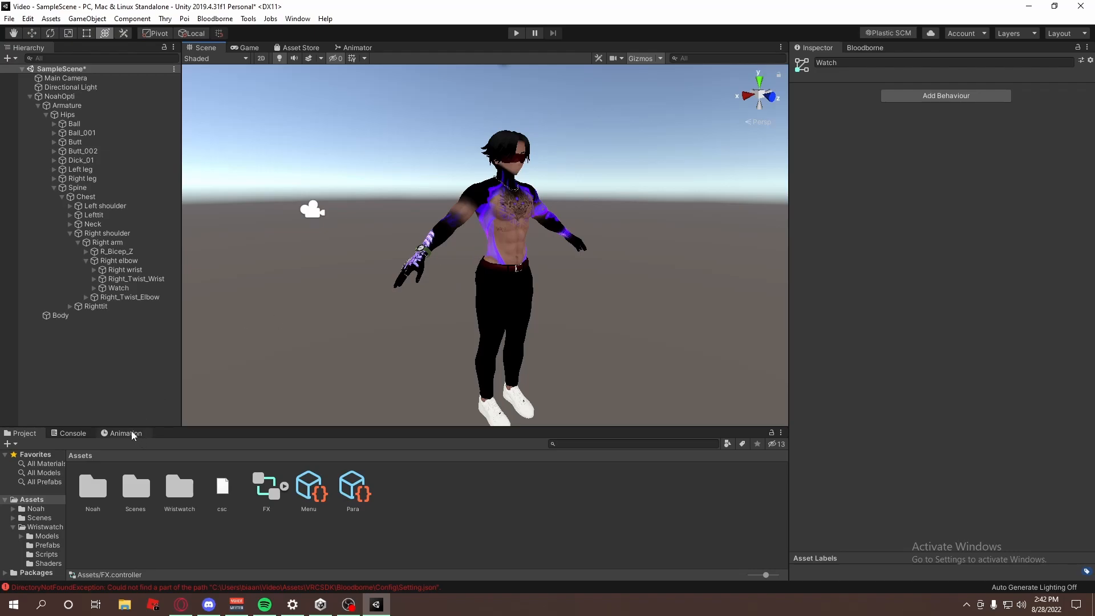
{"action": "left_click", "coordinate": [91, 98]}
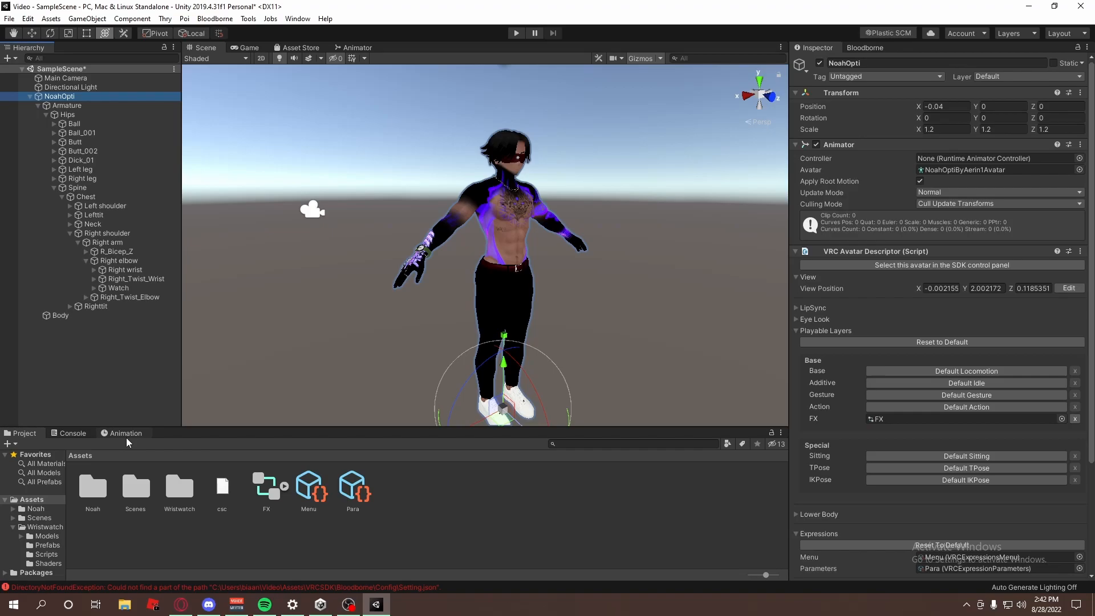
{"action": "left_click", "coordinate": [299, 19]}
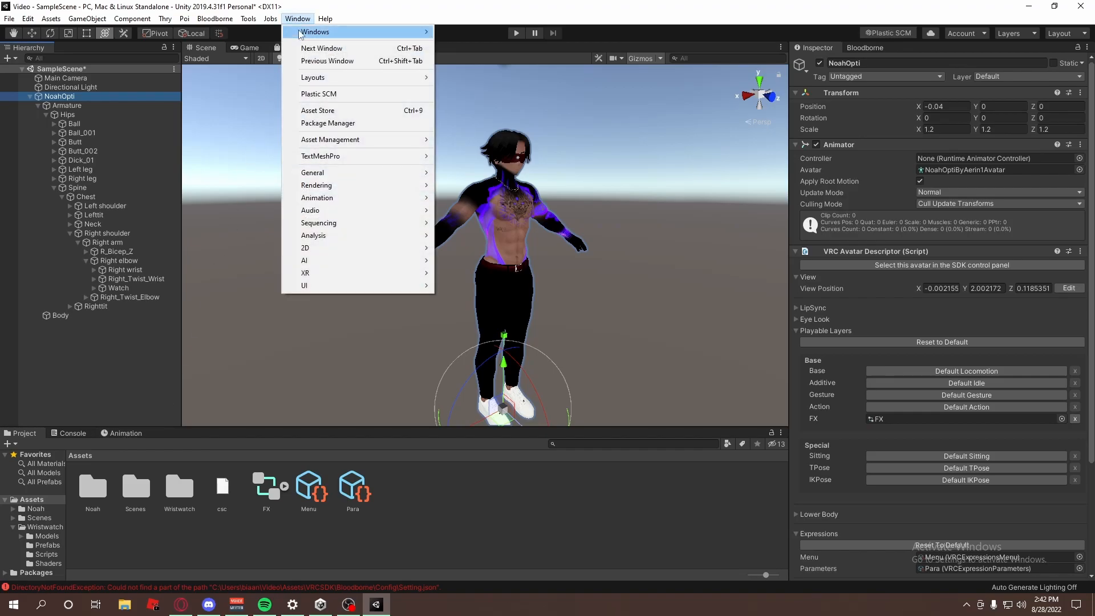
{"action": "mouse_move", "coordinate": [344, 197]}
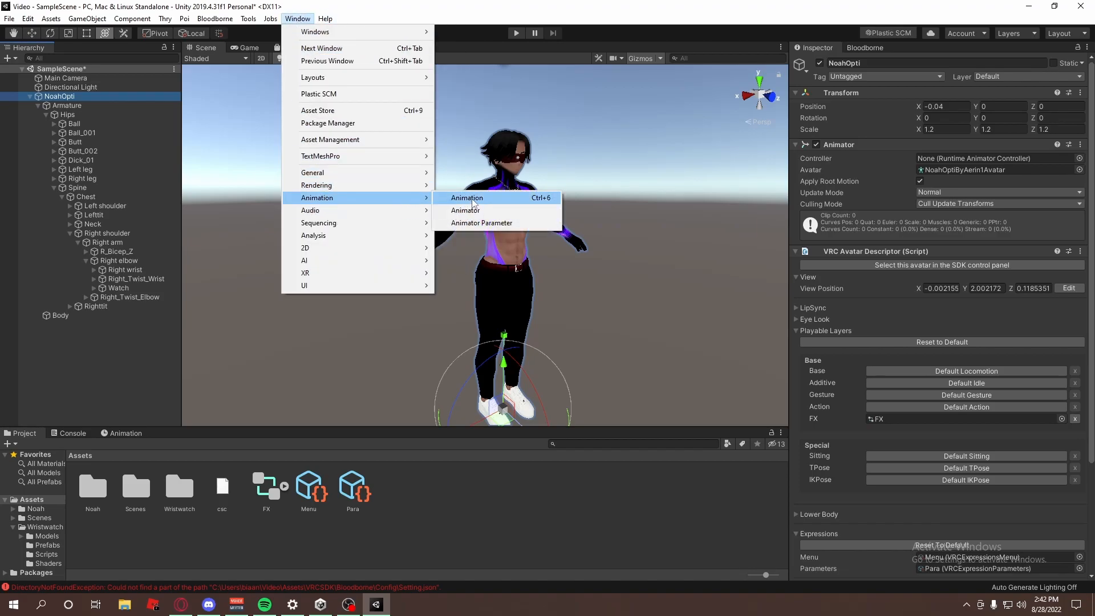
{"action": "left_click", "coordinate": [472, 199]}
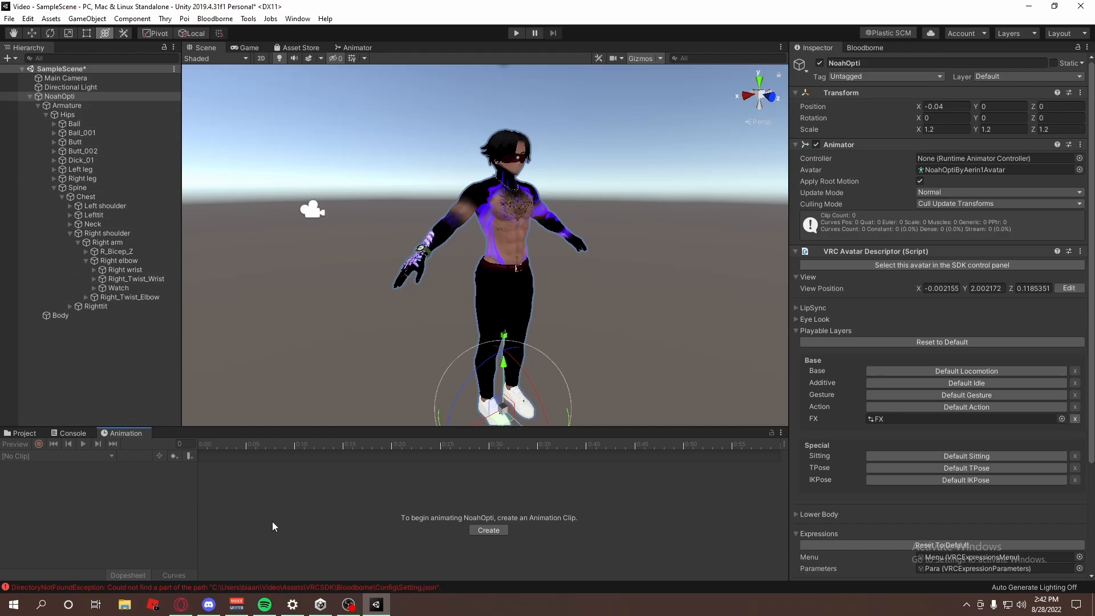
{"action": "left_click", "coordinate": [489, 530]}
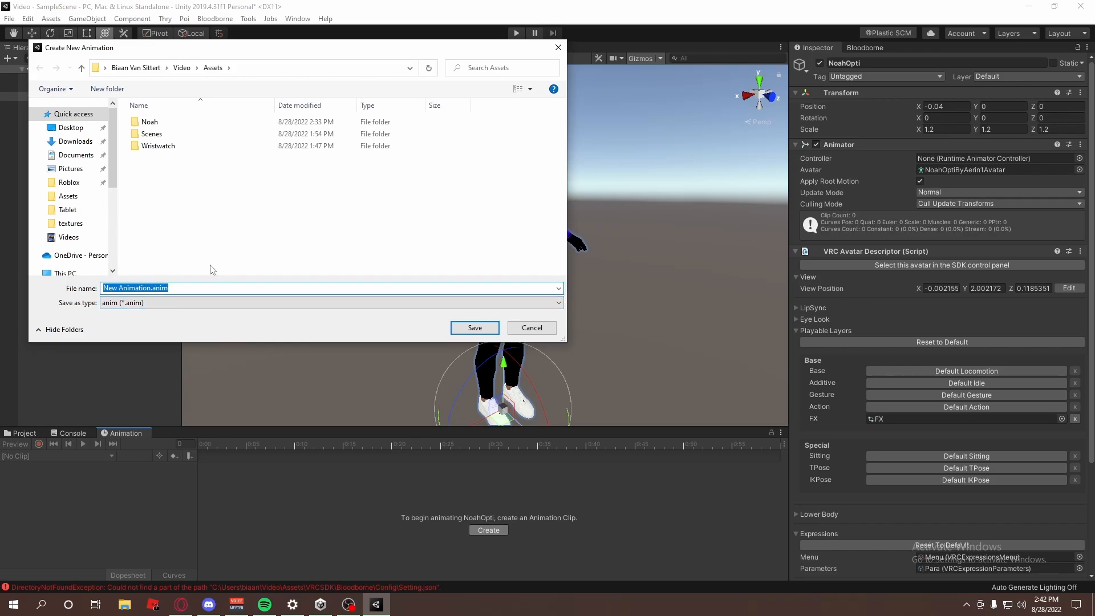
{"action": "type", "text": "Watch"}
{"action": "type", "text": "OFF"}
{"action": "left_click", "coordinate": [461, 334]}
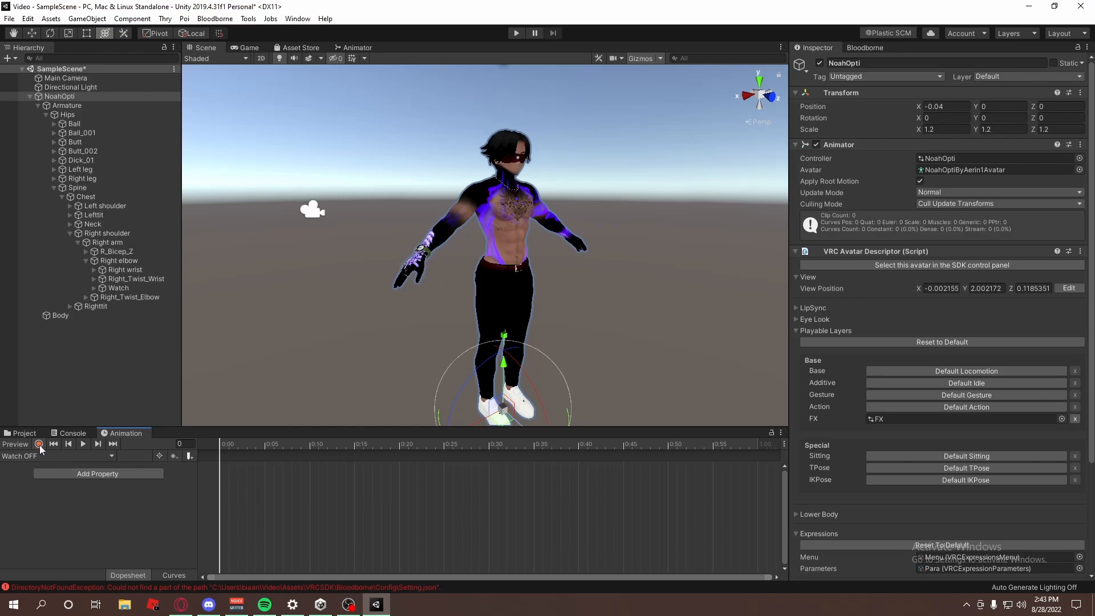
- Record the Watch object being disabled at frame 0 of the Watch OFF clip, and end recording and preview
{"action": "left_click", "coordinate": [40, 456]}
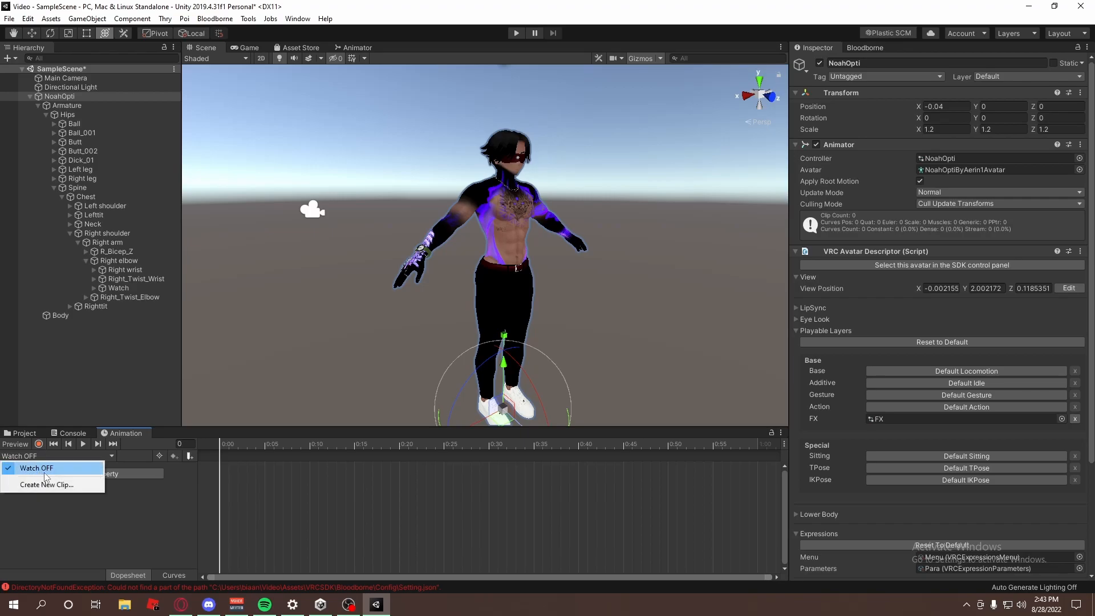
{"action": "left_click", "coordinate": [46, 471]}
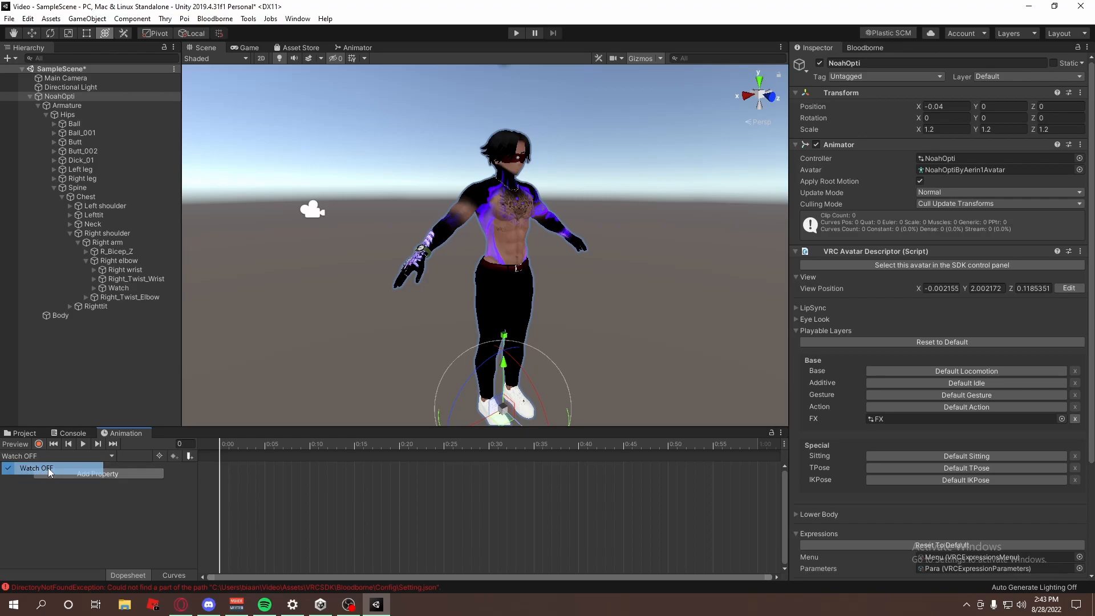
{"action": "left_click", "coordinate": [38, 443]}
{"action": "left_click_drag", "start_coordinate": [502, 297], "coordinate": [519, 327], "text": "alt"}
{"action": "scroll", "coordinate": [519, 327], "scroll_direction": "up", "scroll_amount": 4}
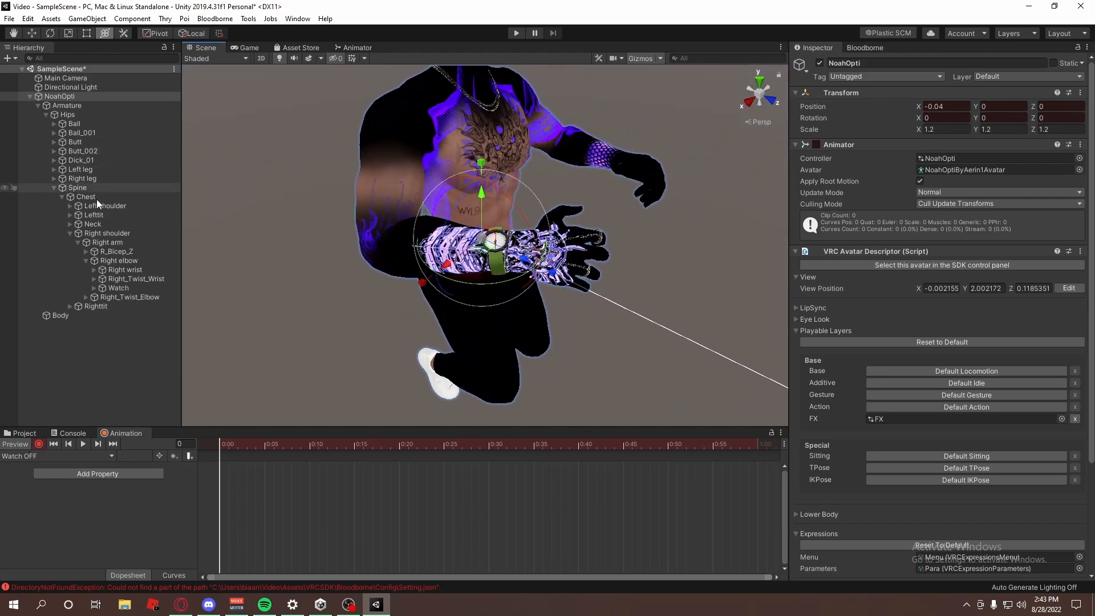
{"action": "left_click", "coordinate": [111, 289]}
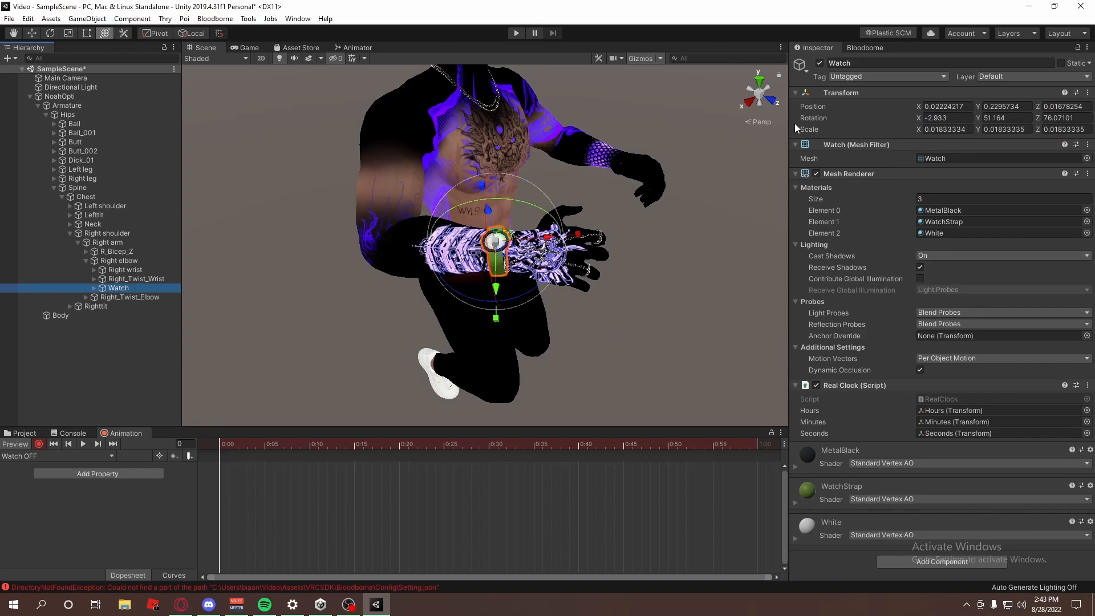
{"action": "left_click", "coordinate": [820, 64]}
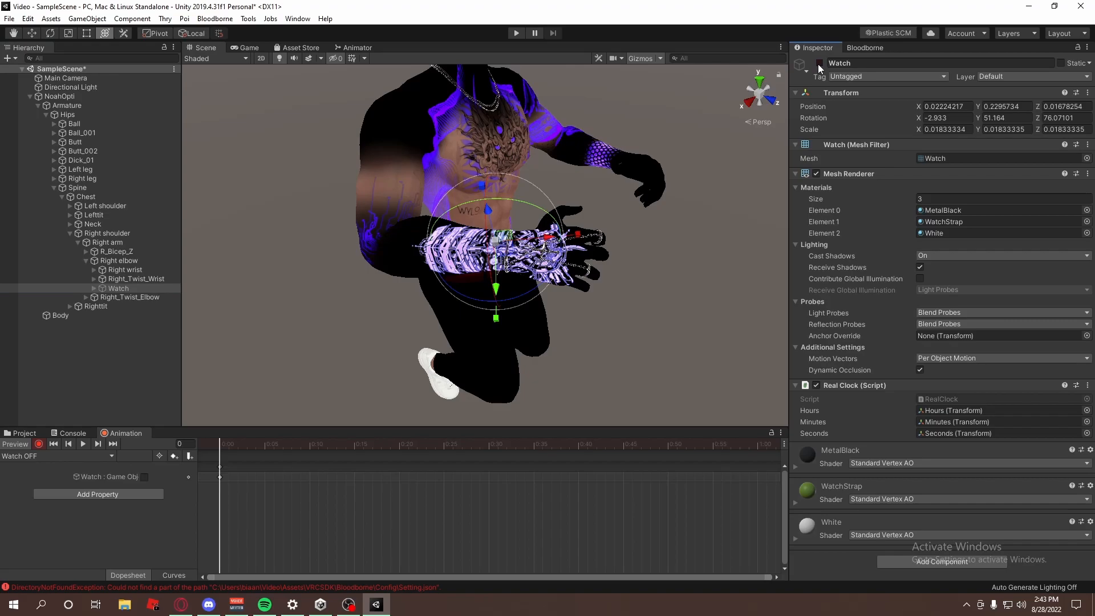
{"action": "left_click_drag", "start_coordinate": [573, 251], "coordinate": [641, 252], "text": "alt"}
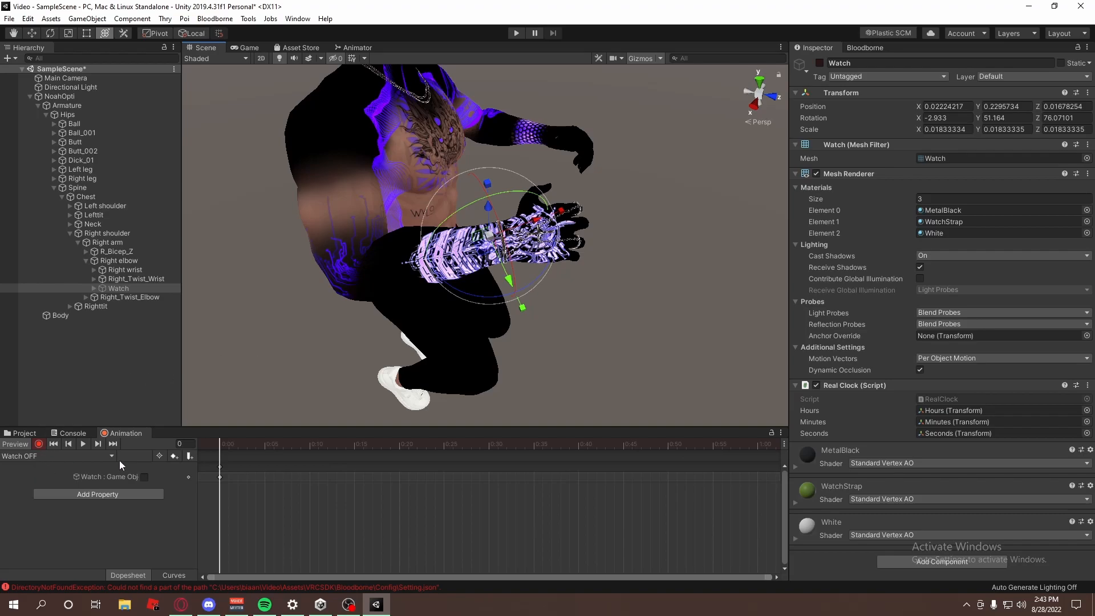
{"action": "left_click", "coordinate": [38, 445]}
{"action": "left_click", "coordinate": [23, 445]}
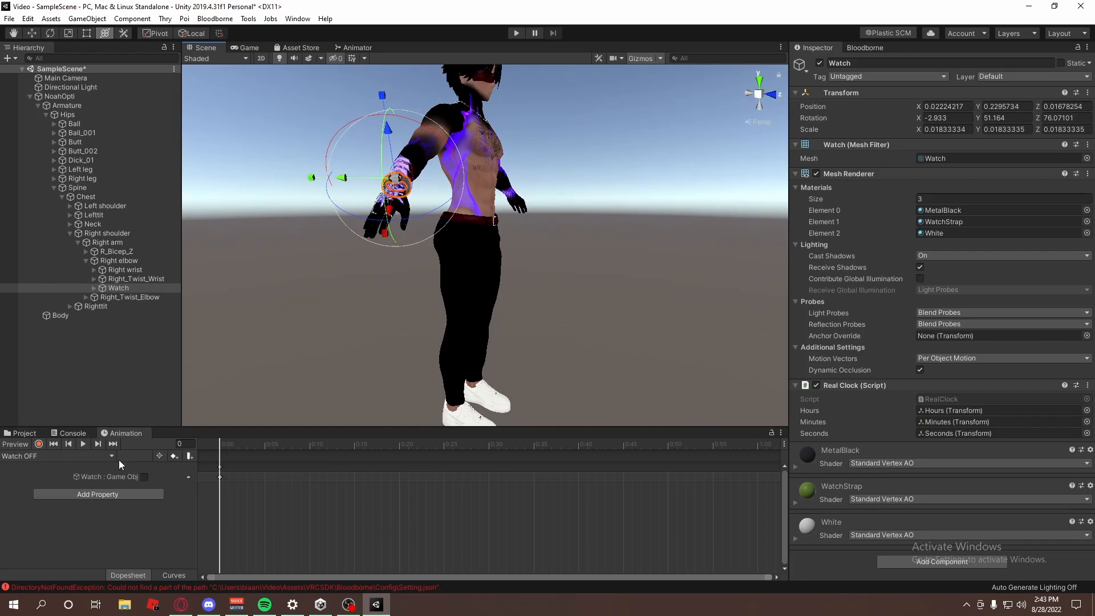
{"action": "left_click", "coordinate": [319, 345]}
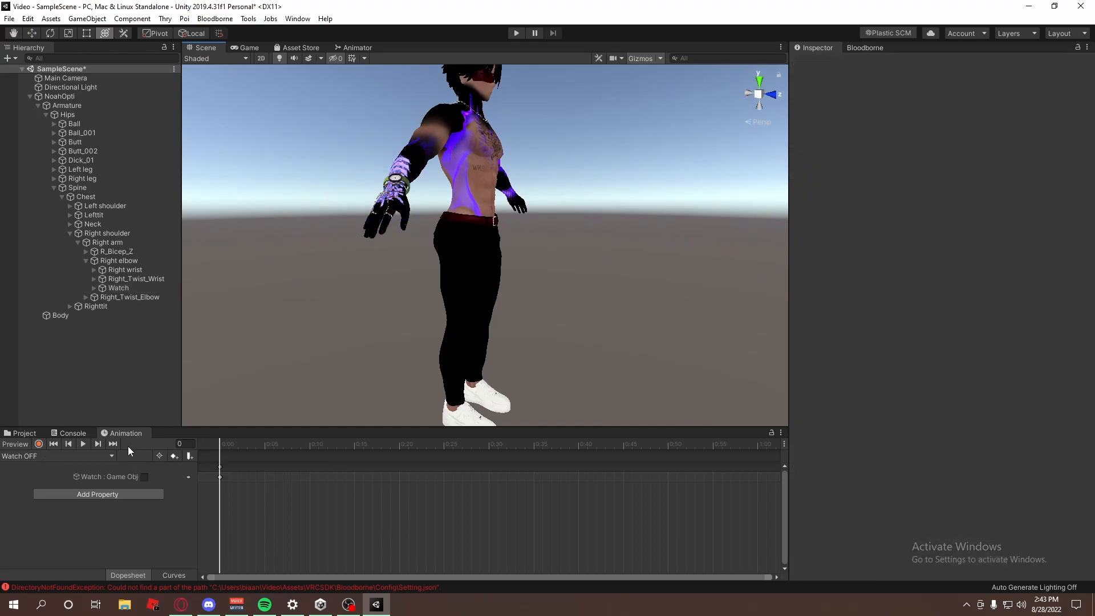
- Create a second animation clip named Watch ON in the Assets folder
{"action": "left_click", "coordinate": [112, 456]}
{"action": "left_click", "coordinate": [46, 485]}
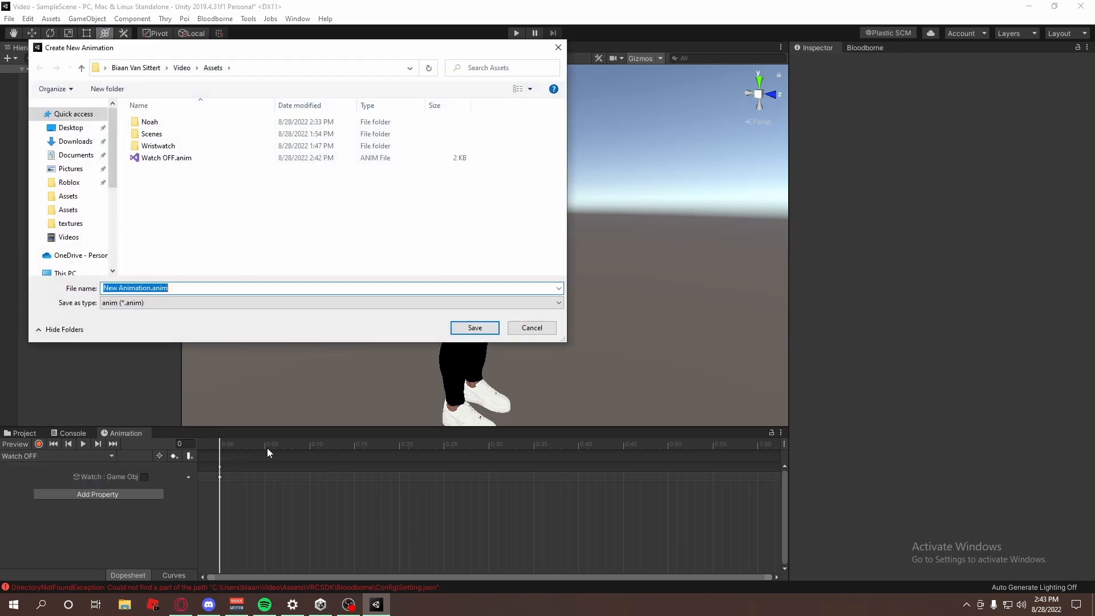
{"action": "type", "text": "Watch "}
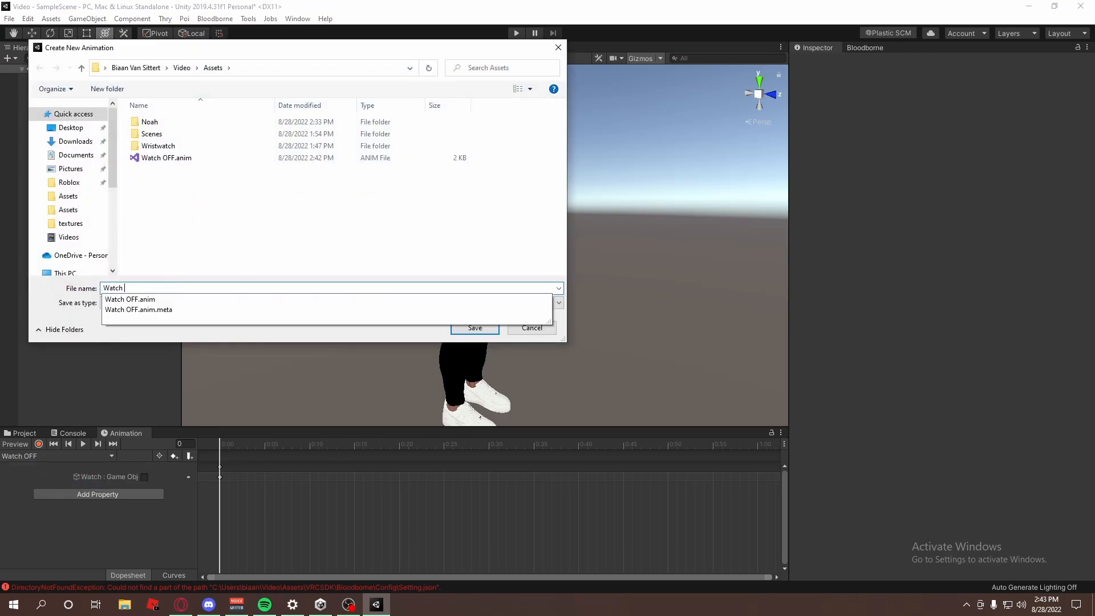
{"action": "type", "text": "ON"}
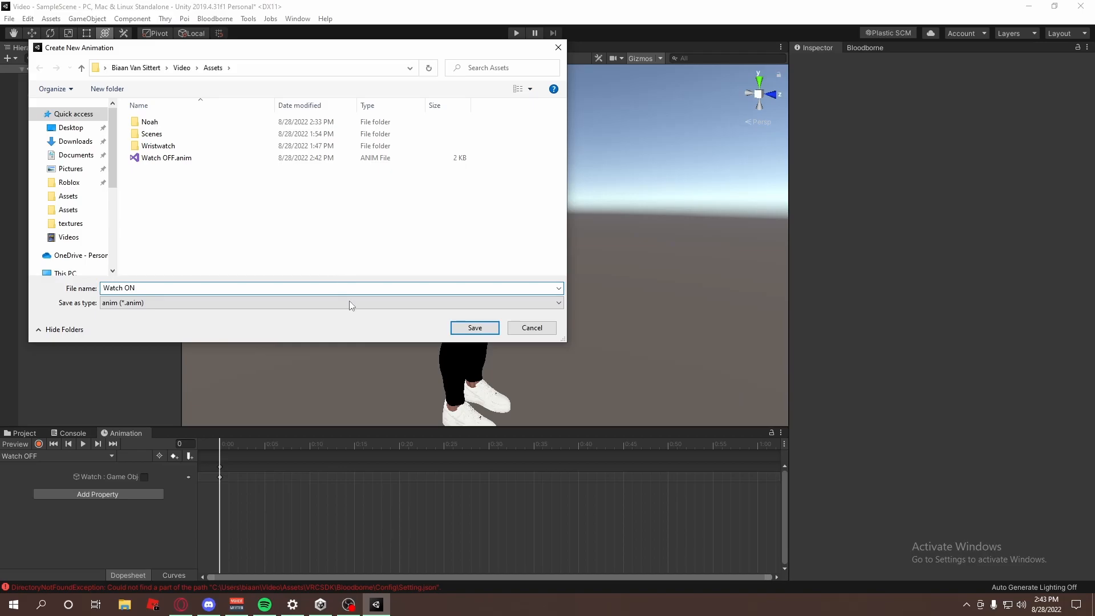
{"action": "left_click", "coordinate": [473, 329]}
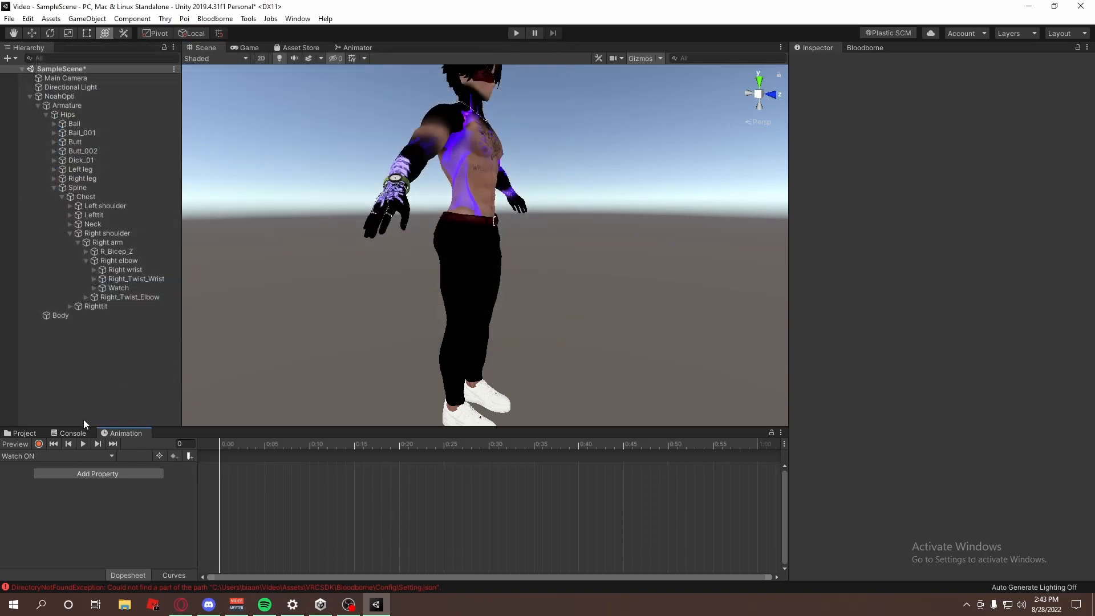
- Record the Watch object as enabled at frame 0 of the Watch ON clip, and end recording and preview
{"action": "left_click", "coordinate": [105, 456]}
{"action": "left_click", "coordinate": [73, 478]}
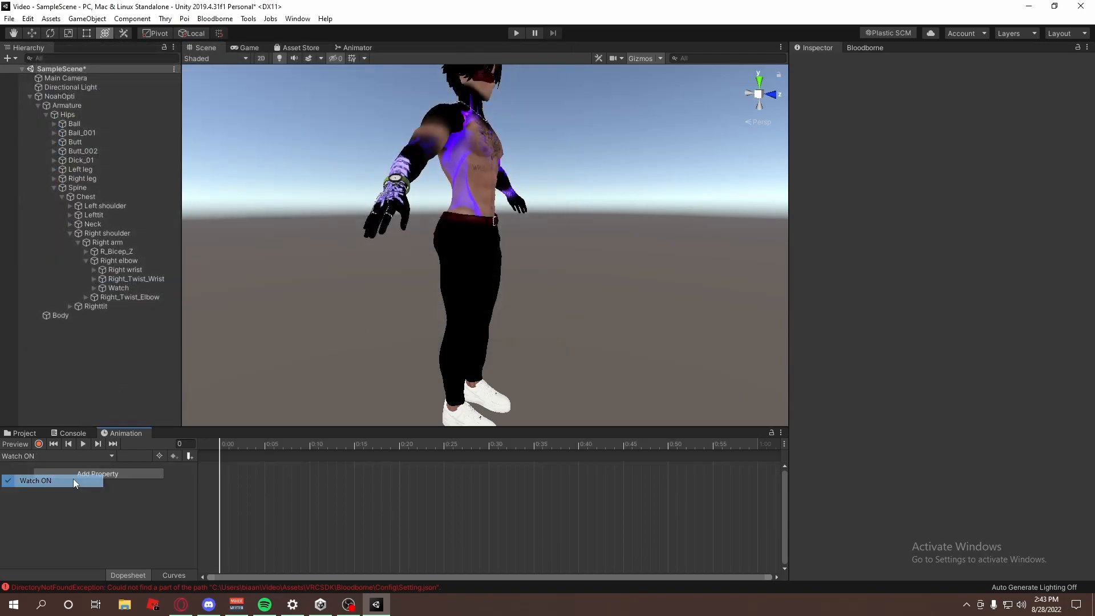
{"action": "left_click", "coordinate": [38, 444]}
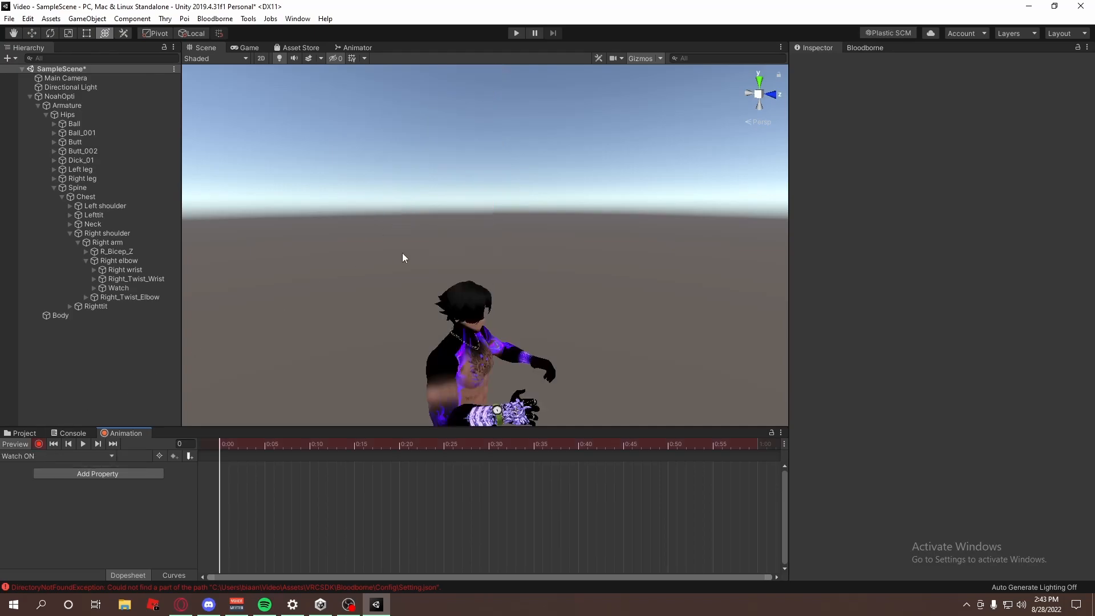
{"action": "double_click", "coordinate": [118, 288]}
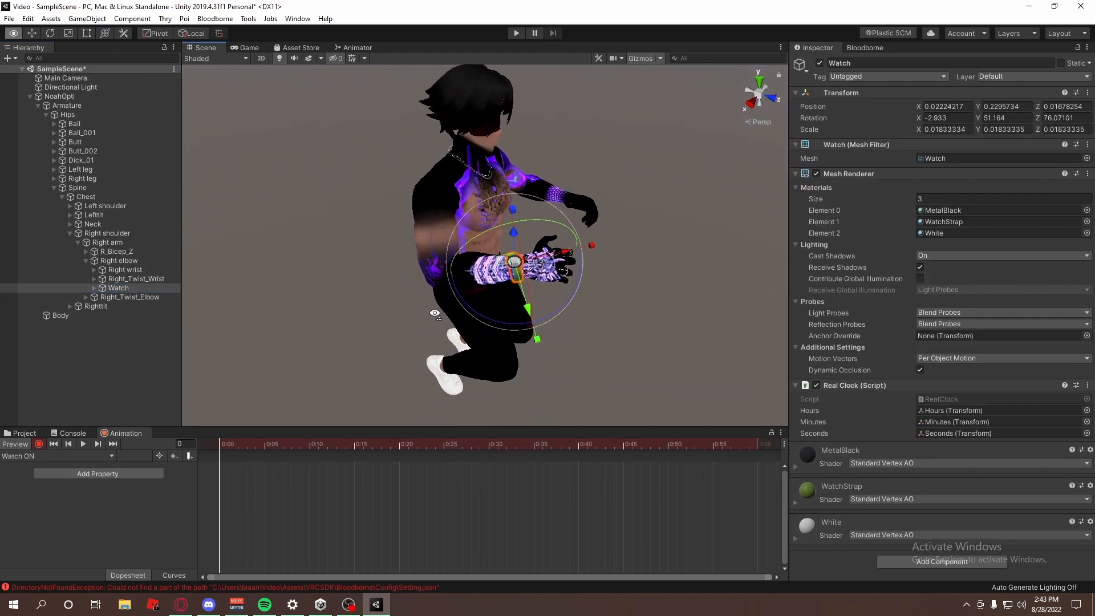
{"action": "left_click", "coordinate": [820, 63]}
{"action": "left_click", "coordinate": [820, 63]}
{"action": "left_click", "coordinate": [819, 62]}
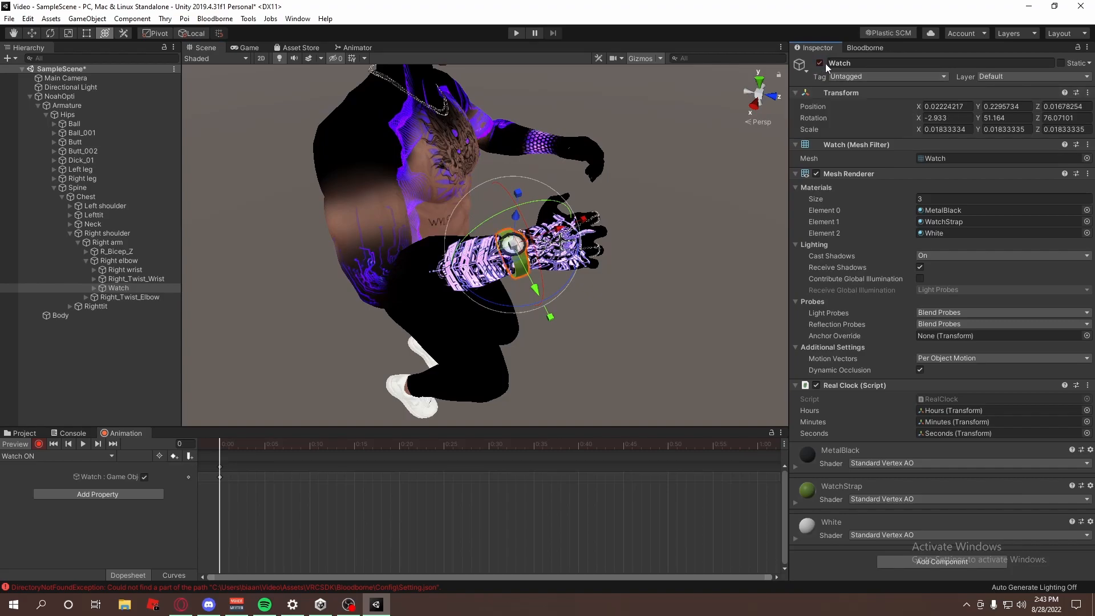
{"action": "left_click", "coordinate": [36, 445]}
{"action": "left_click", "coordinate": [25, 444]}
{"action": "scroll", "coordinate": [464, 255], "scroll_direction": "down", "scroll_amount": 3}
{"action": "right_click_drag", "start_coordinate": [464, 254], "coordinate": [462, 195]}
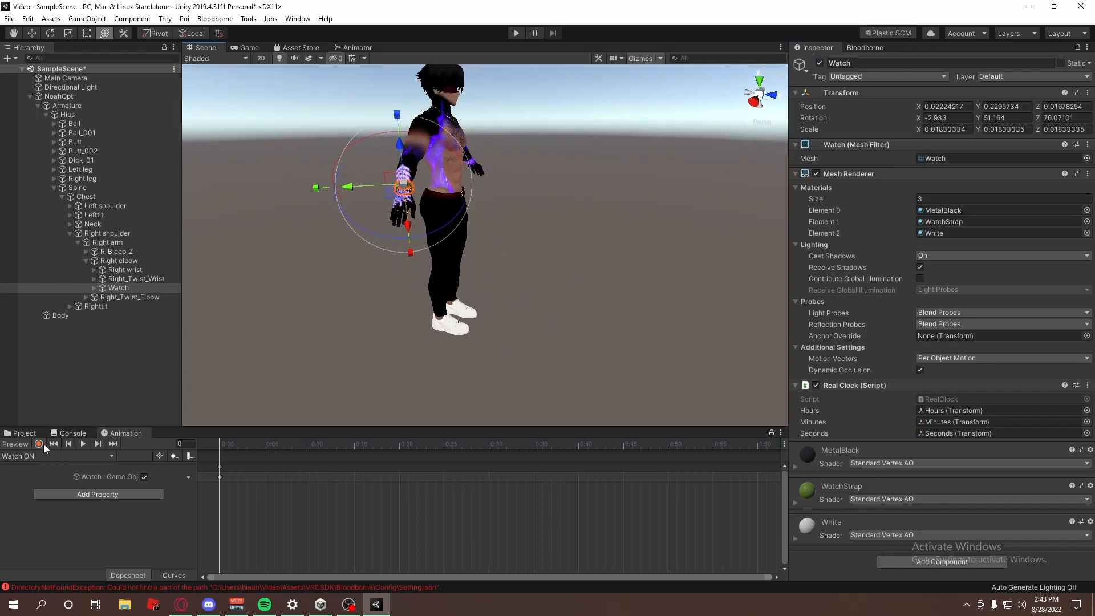
- Open the FX controller from the Assets folder in the Animator and select its Watch layer
{"action": "left_click", "coordinate": [93, 97]}
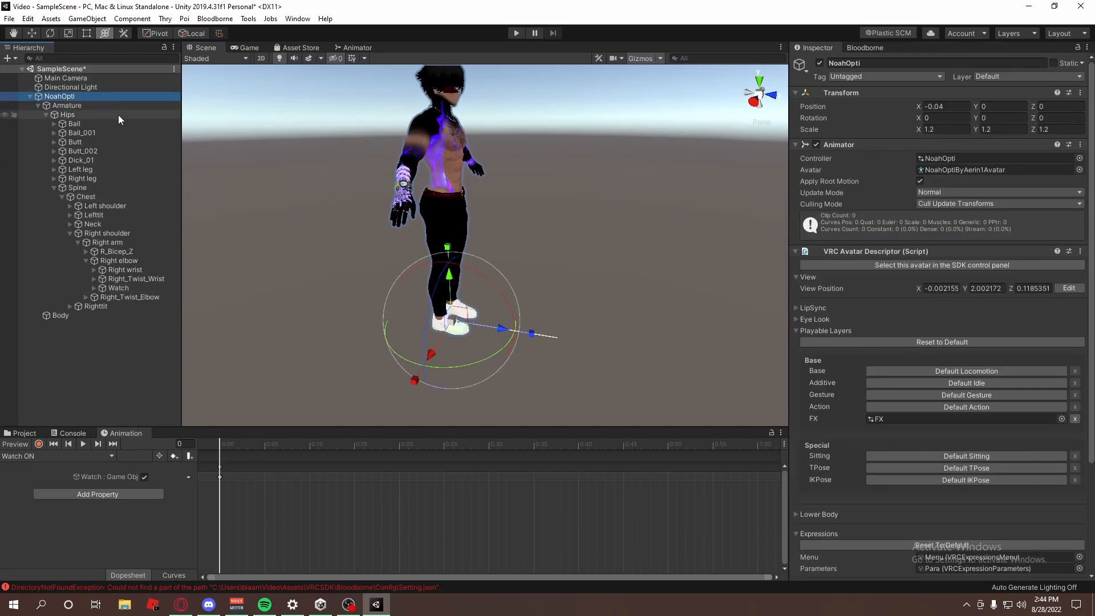
{"action": "left_click", "coordinate": [358, 48]}
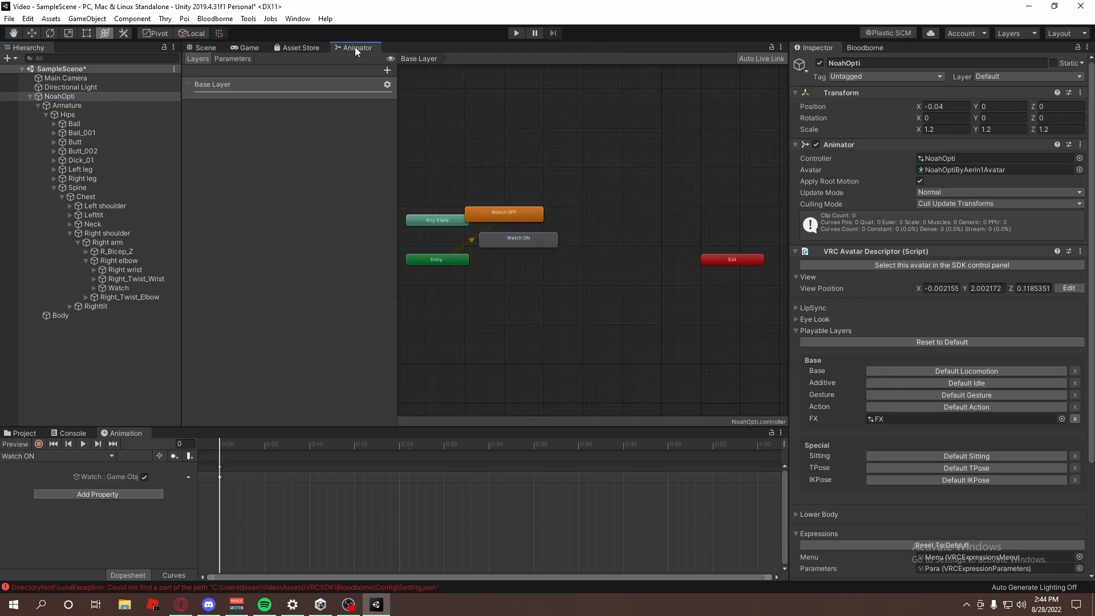
{"action": "left_click", "coordinate": [202, 48]}
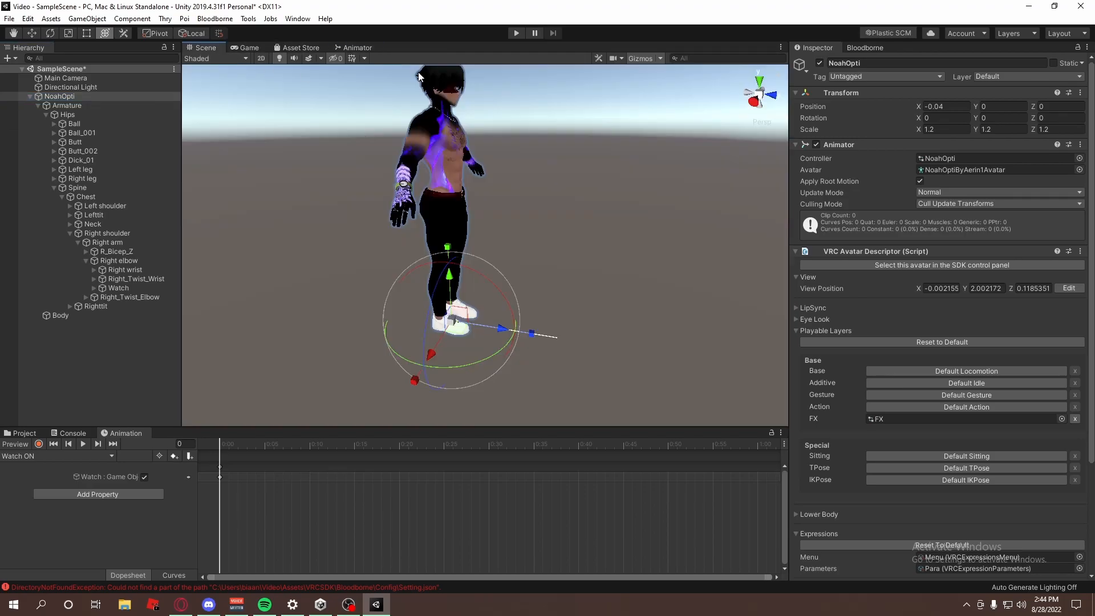
{"action": "left_click", "coordinate": [31, 435]}
{"action": "left_click", "coordinate": [263, 486]}
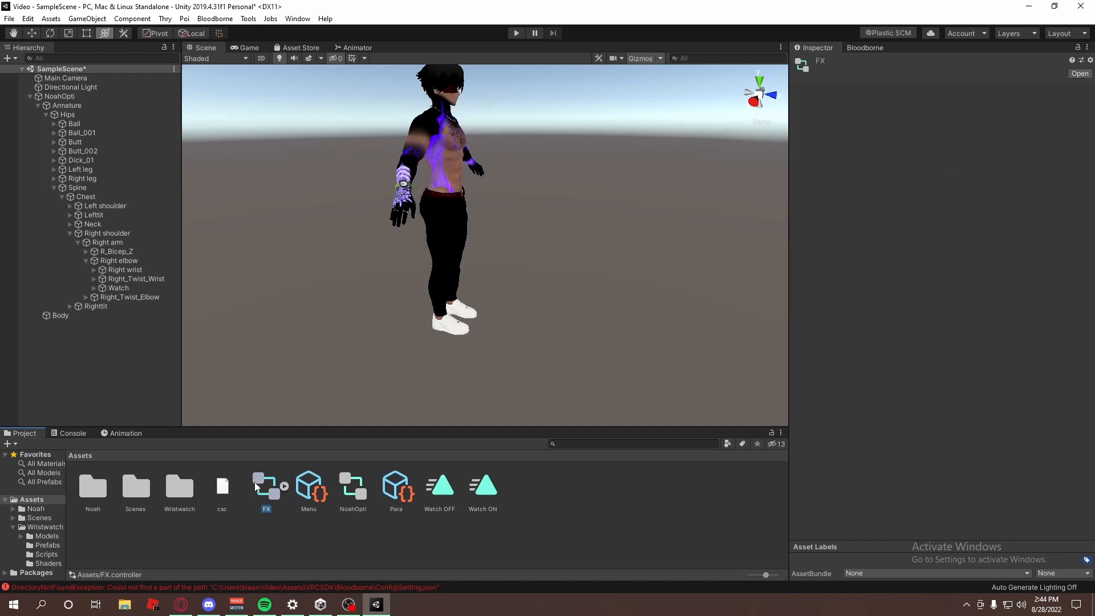
{"action": "double_click", "coordinate": [255, 486]}
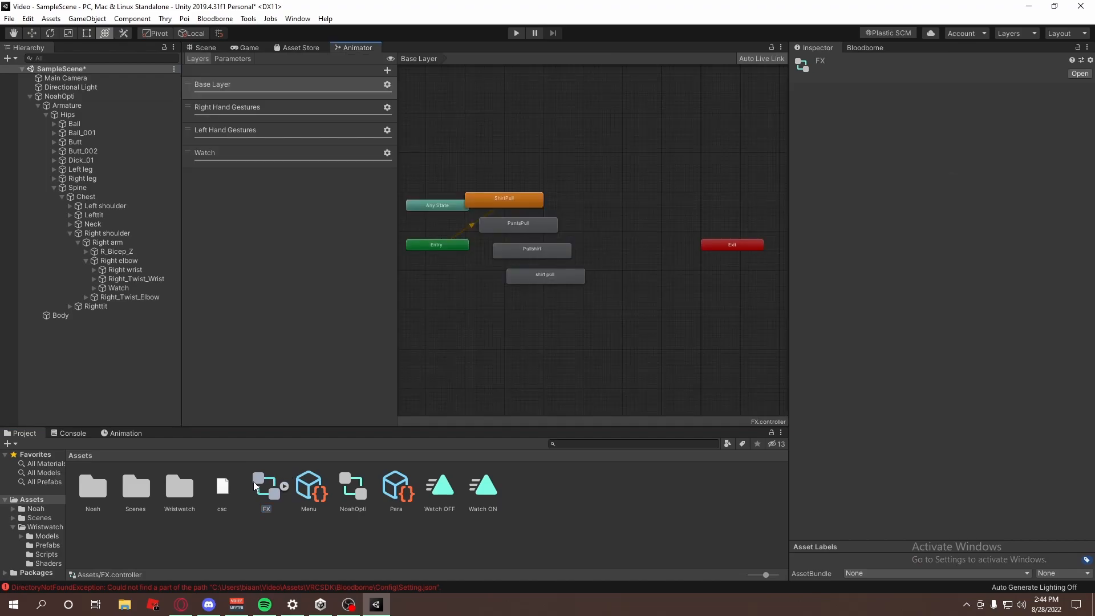
{"action": "left_click", "coordinate": [242, 158]}
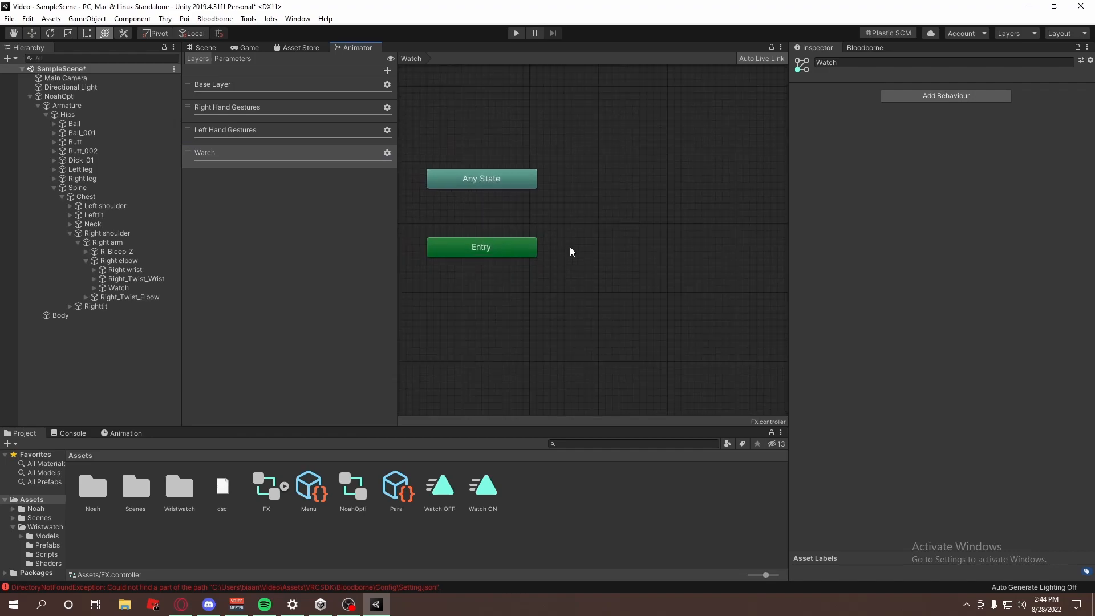
- Add the Watch OFF clip as the default state beside Entry and the Watch ON clip as a second state above it
{"action": "scroll", "coordinate": [555, 265], "scroll_direction": "up", "scroll_amount": 3}
{"action": "middle_click_drag", "start_coordinate": [592, 285], "coordinate": [590, 305]}
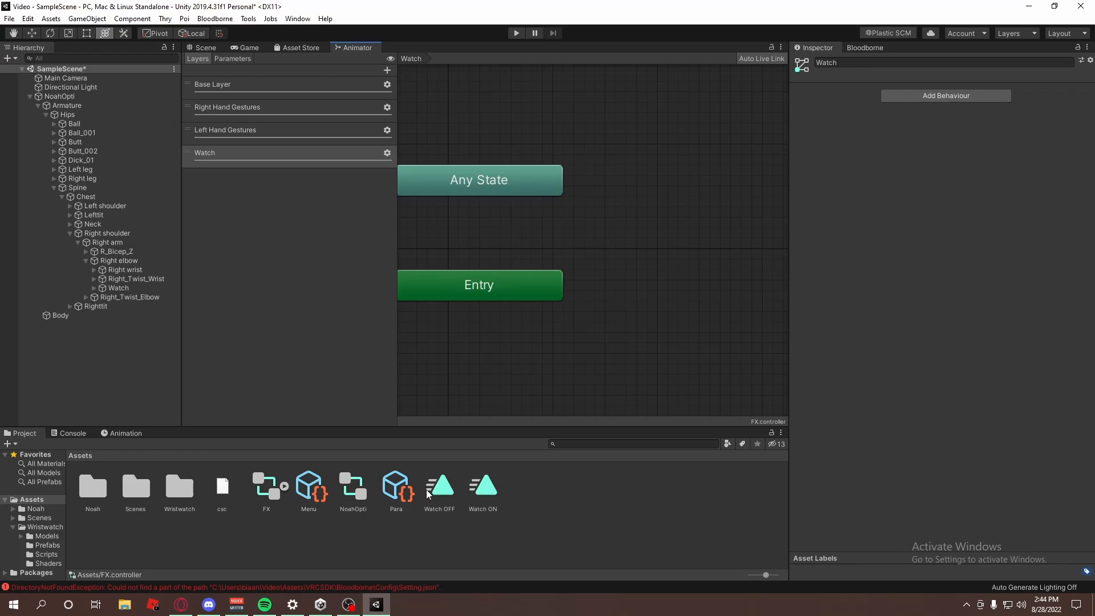
{"action": "left_click_drag", "start_coordinate": [440, 489], "coordinate": [627, 288]}
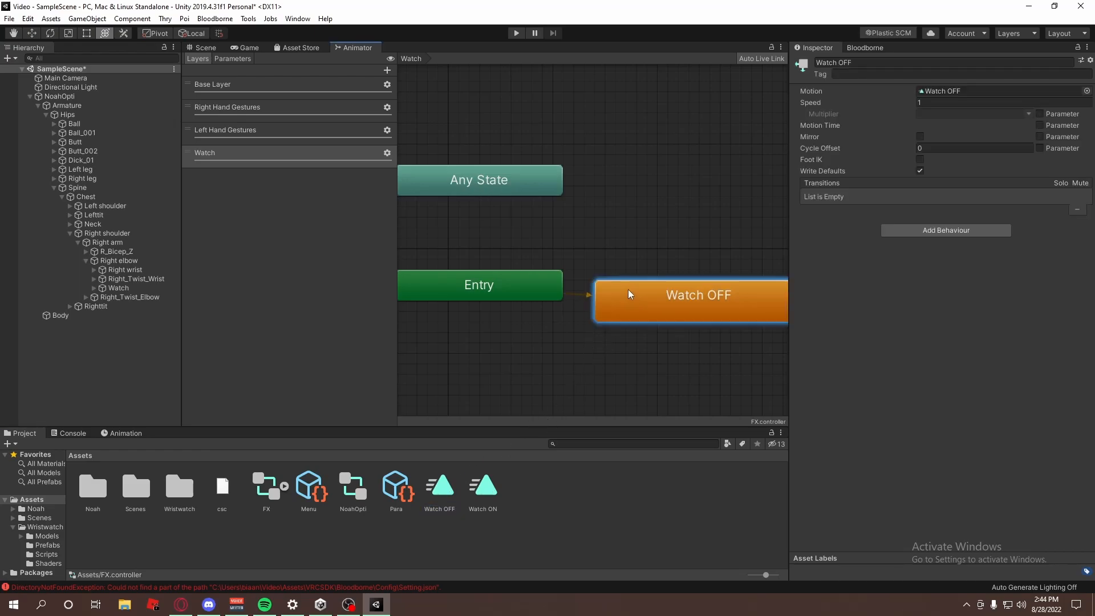
{"action": "left_click_drag", "start_coordinate": [592, 231], "coordinate": [621, 175]}
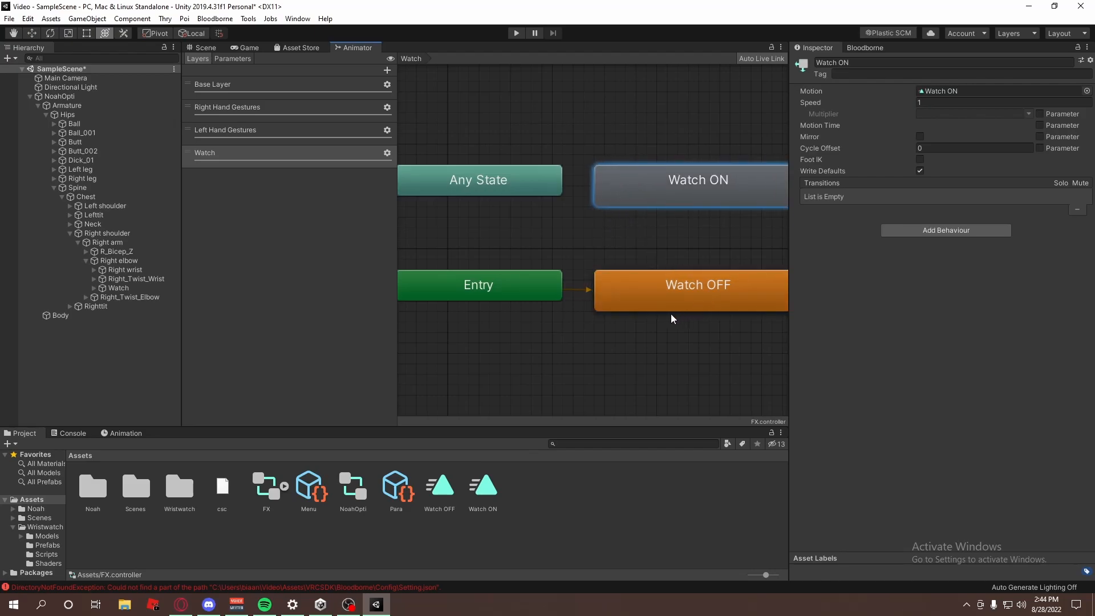
{"action": "middle_click_drag", "start_coordinate": [674, 314], "coordinate": [604, 303]}
{"action": "left_click", "coordinate": [645, 317]}
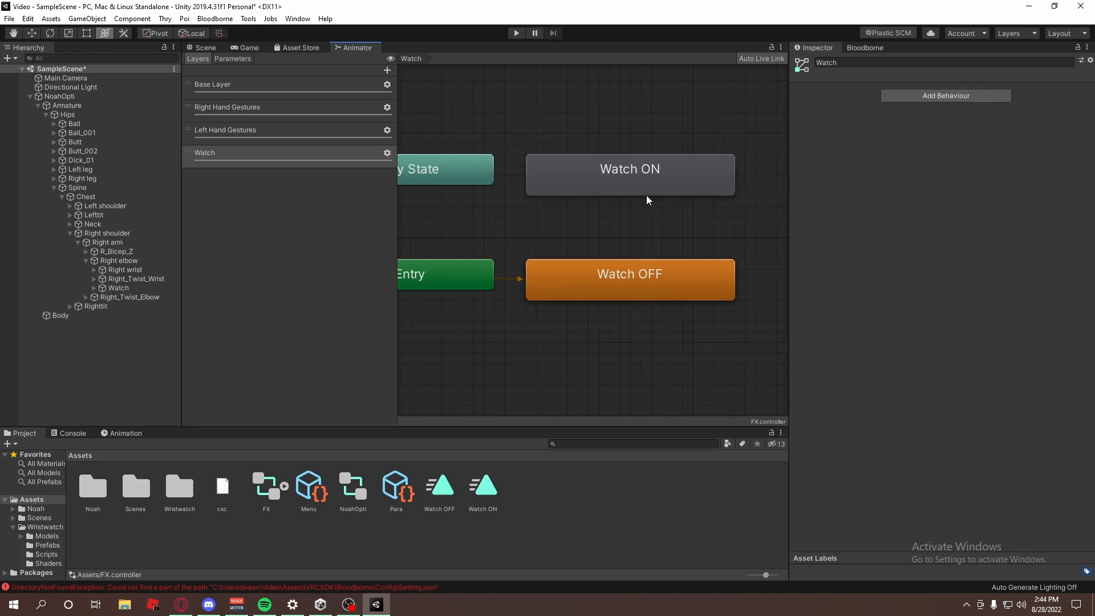
- Create transitions in both directions between the Watch OFF and Watch ON states
{"action": "right_click", "coordinate": [644, 273]}
{"action": "left_click", "coordinate": [608, 278]}
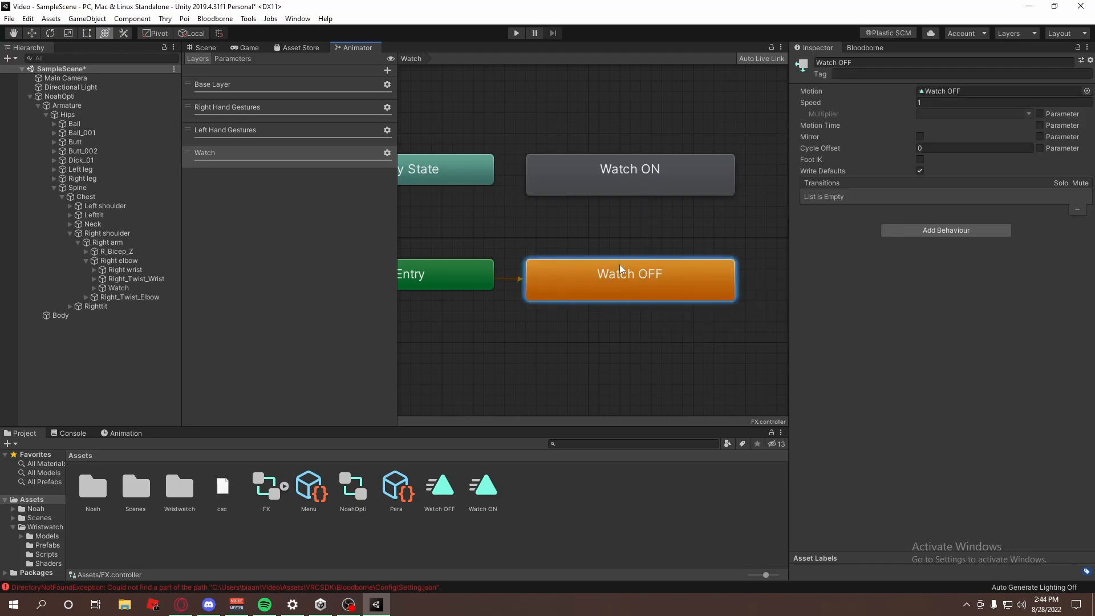
{"action": "right_click", "coordinate": [648, 282]}
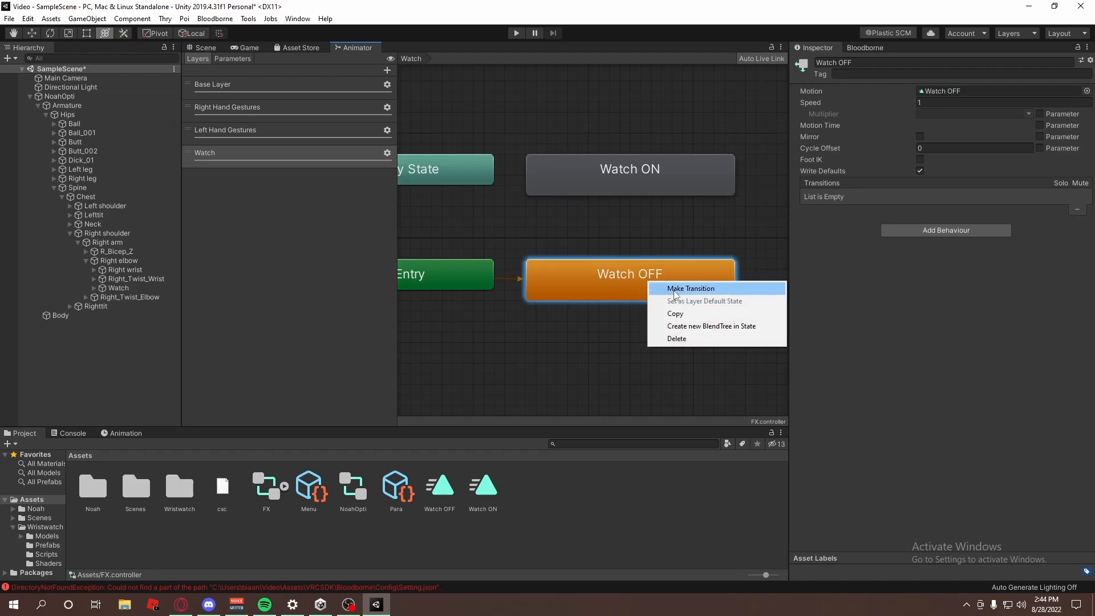
{"action": "left_click", "coordinate": [674, 293]}
{"action": "left_click", "coordinate": [648, 181]}
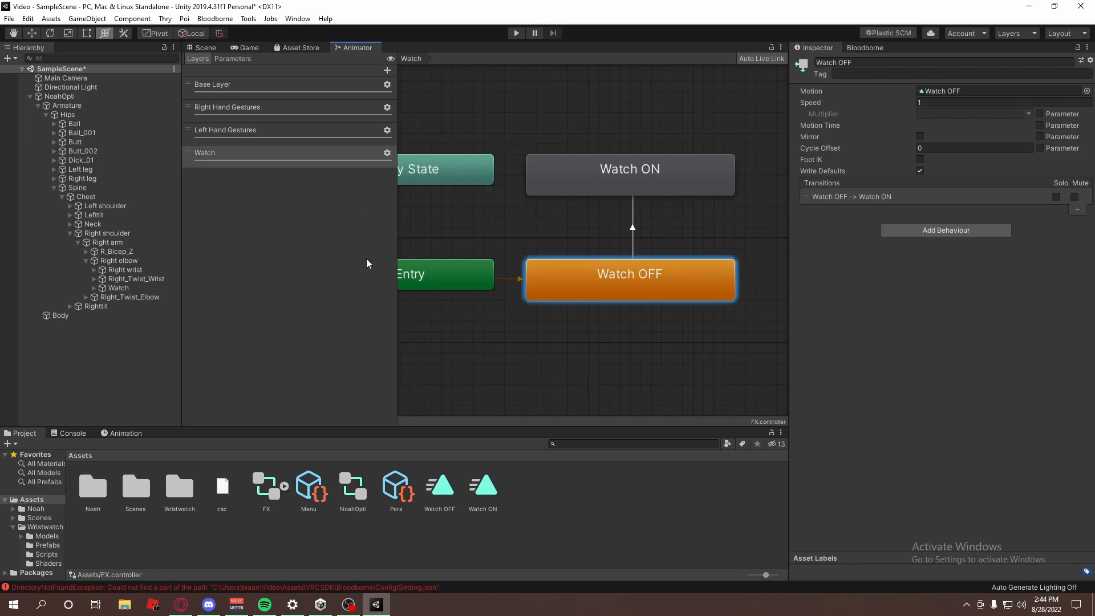
{"action": "left_click", "coordinate": [590, 170]}
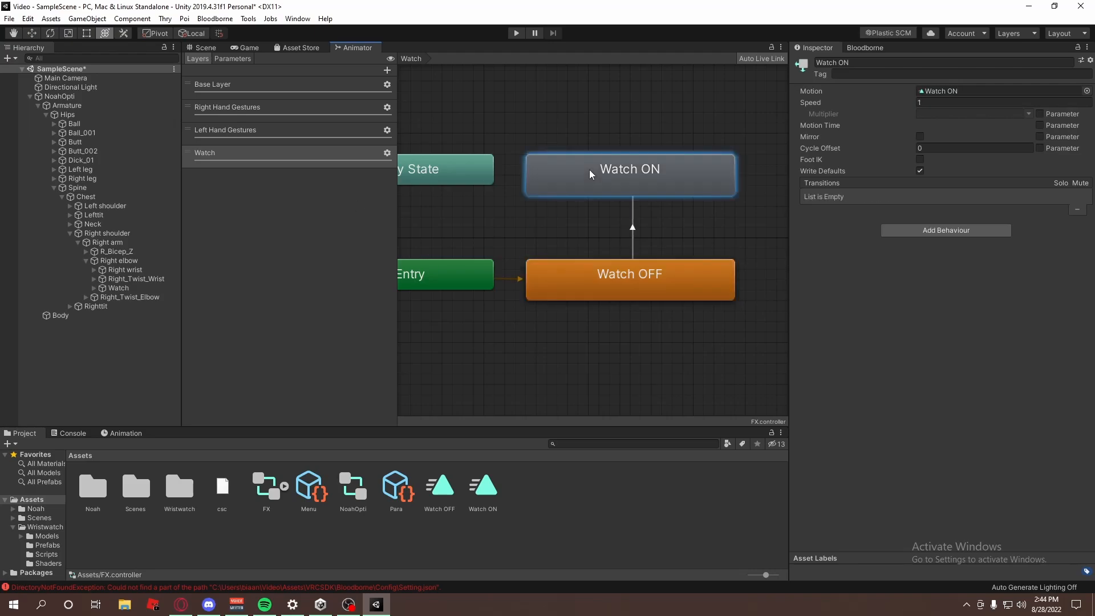
{"action": "right_click", "coordinate": [588, 169]}
{"action": "left_click", "coordinate": [604, 177]}
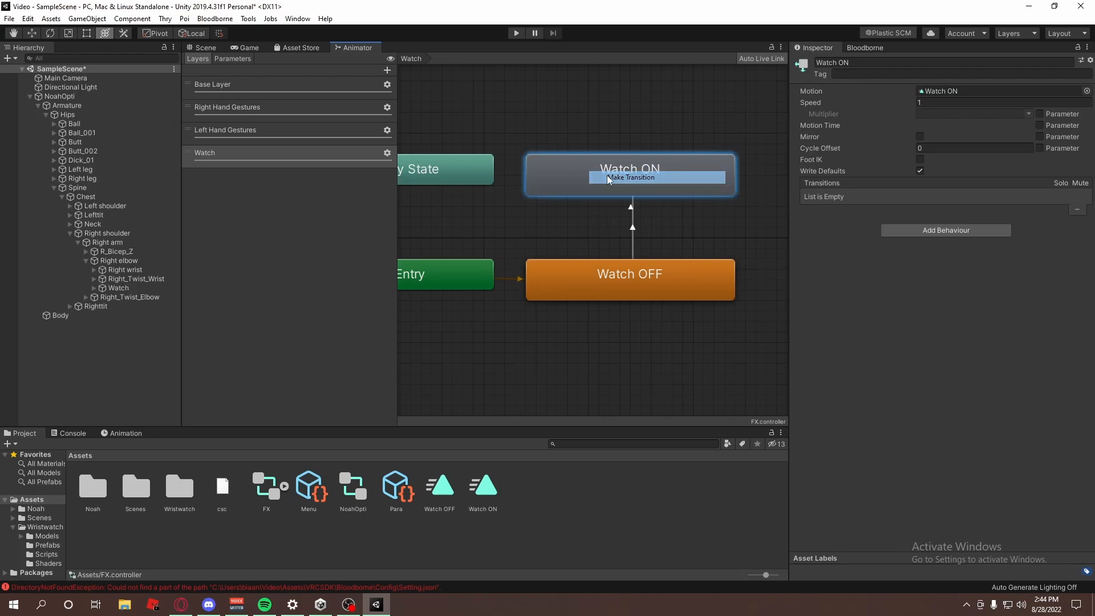
{"action": "left_click", "coordinate": [583, 279]}
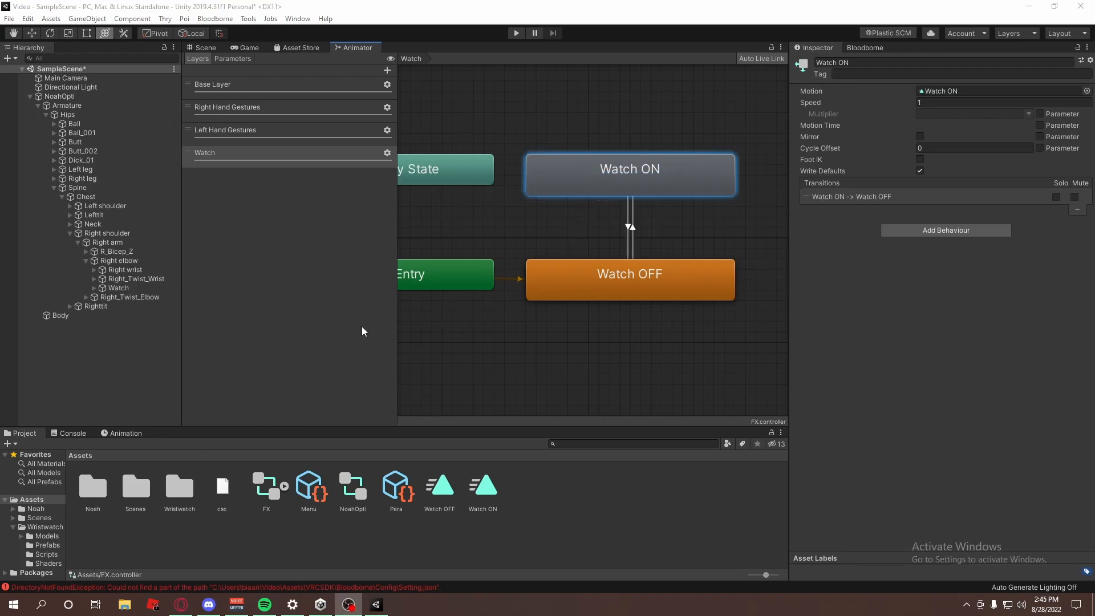
- For the Watch OFF to Watch ON transition, set exit time and transition duration to 0 and disable Fixed Duration and Has Exit Time
{"action": "left_click", "coordinate": [637, 224]}
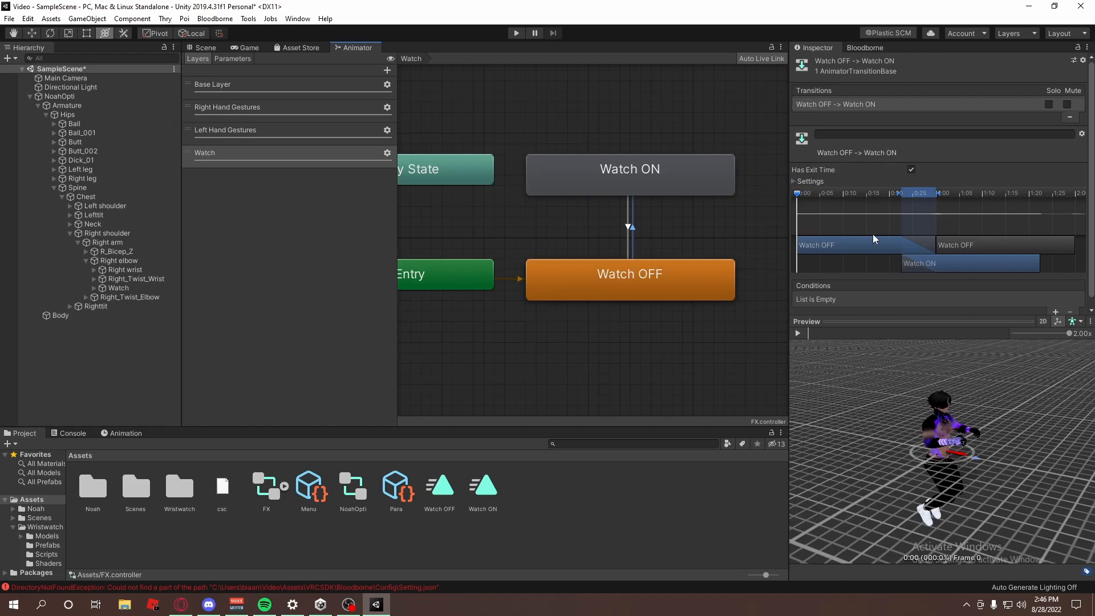
{"action": "left_click", "coordinate": [793, 181]}
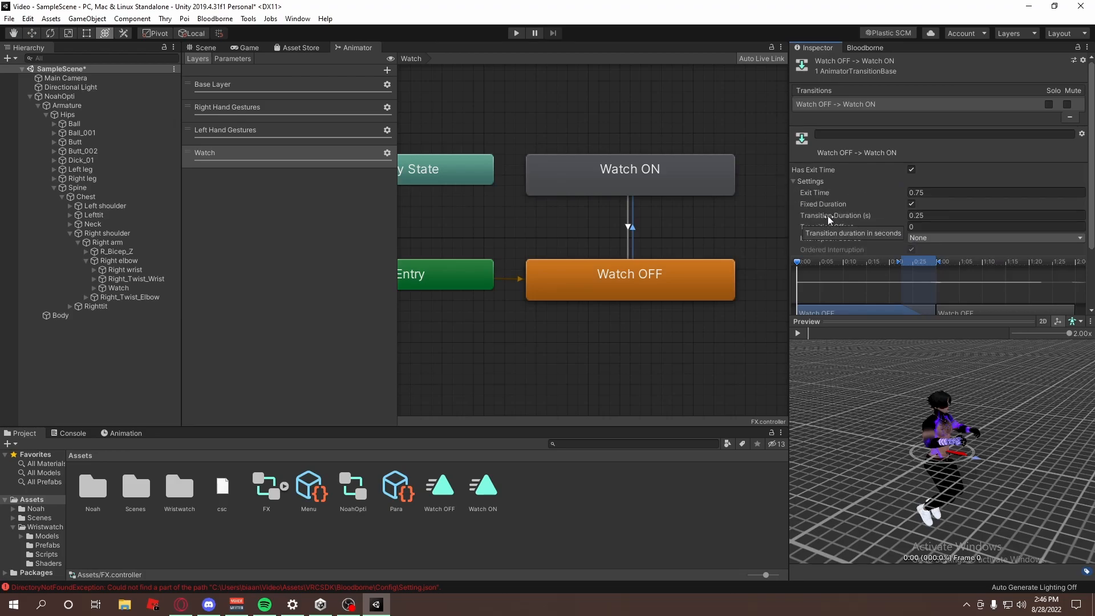
{"action": "left_click", "coordinate": [940, 194]}
{"action": "type", "text": "0"}
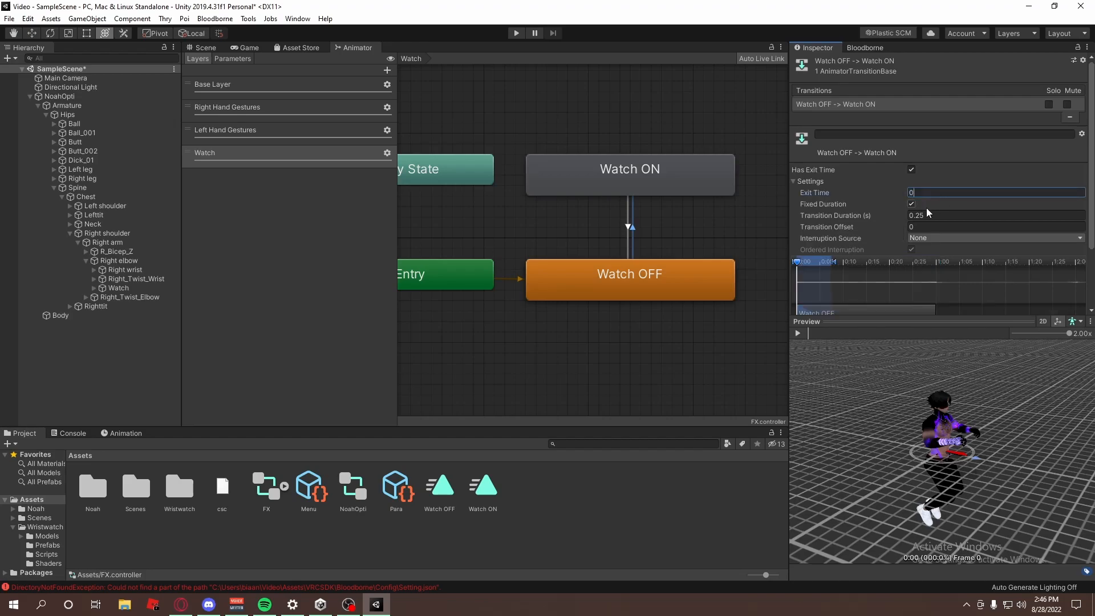
{"action": "left_click", "coordinate": [930, 213]}
{"action": "type", "text": "0"}
{"action": "left_click", "coordinate": [912, 204]}
{"action": "left_click", "coordinate": [912, 170]}
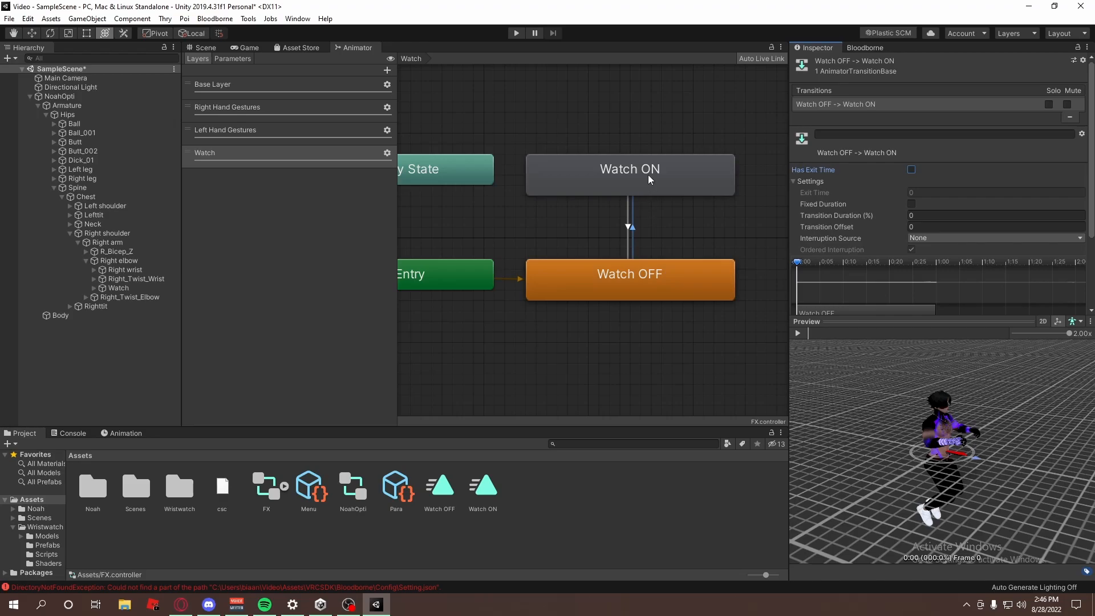
- Set exit time and transition duration to 0 on the Watch ON to Watch OFF transition, with Fixed Duration and Has Exit Time disabled
{"action": "left_click", "coordinate": [628, 217]}
{"action": "left_click", "coordinate": [918, 193]}
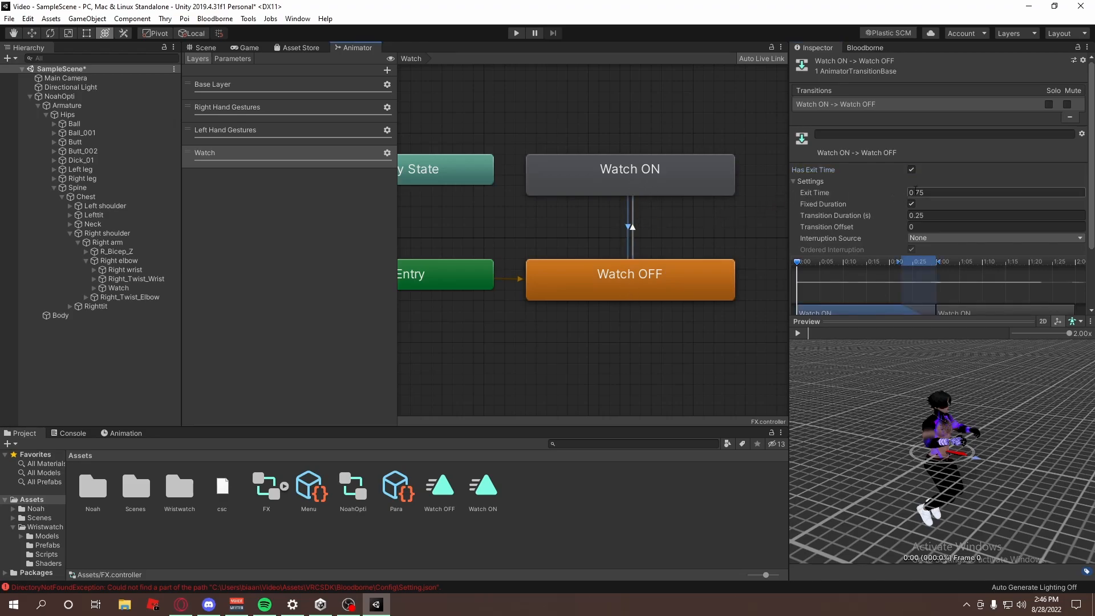
{"action": "type", "text": "0"}
{"action": "left_click", "coordinate": [930, 215]}
{"action": "type", "text": "0"}
{"action": "left_click", "coordinate": [911, 203]}
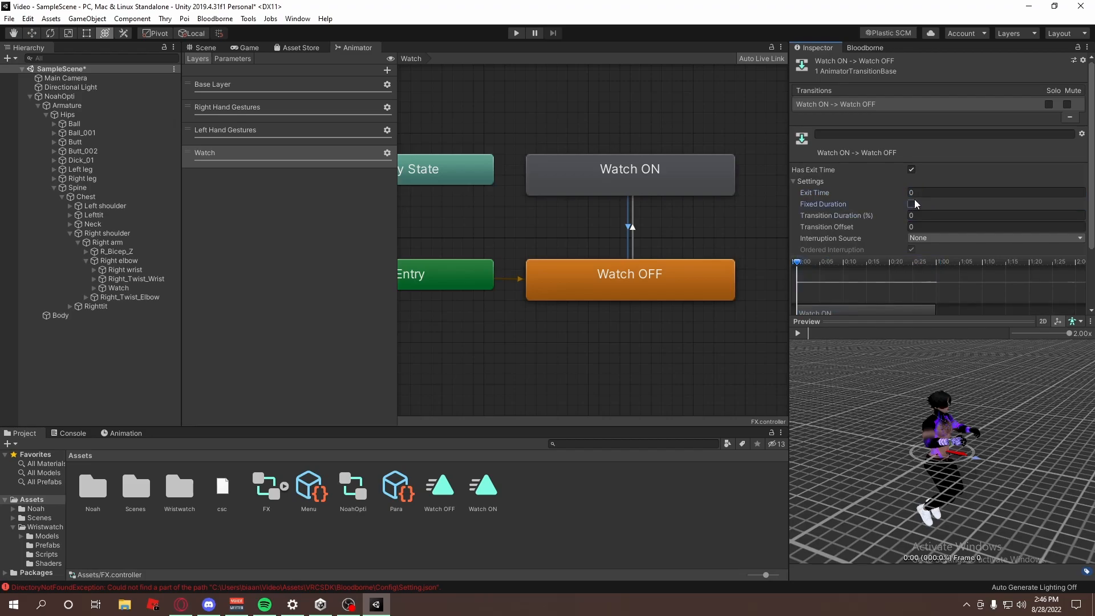
{"action": "left_click", "coordinate": [911, 170]}
- Add a condition to the Watch OFF to Watch ON transition requiring the Watch parameter to be true
{"action": "left_click", "coordinate": [636, 209]}
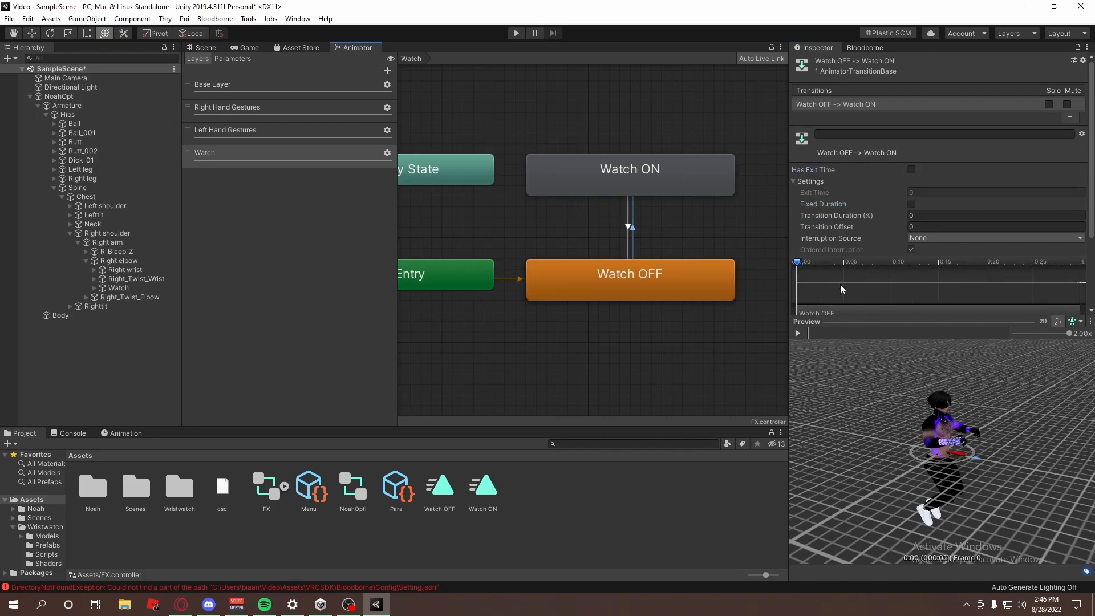
{"action": "left_click", "coordinate": [795, 182]}
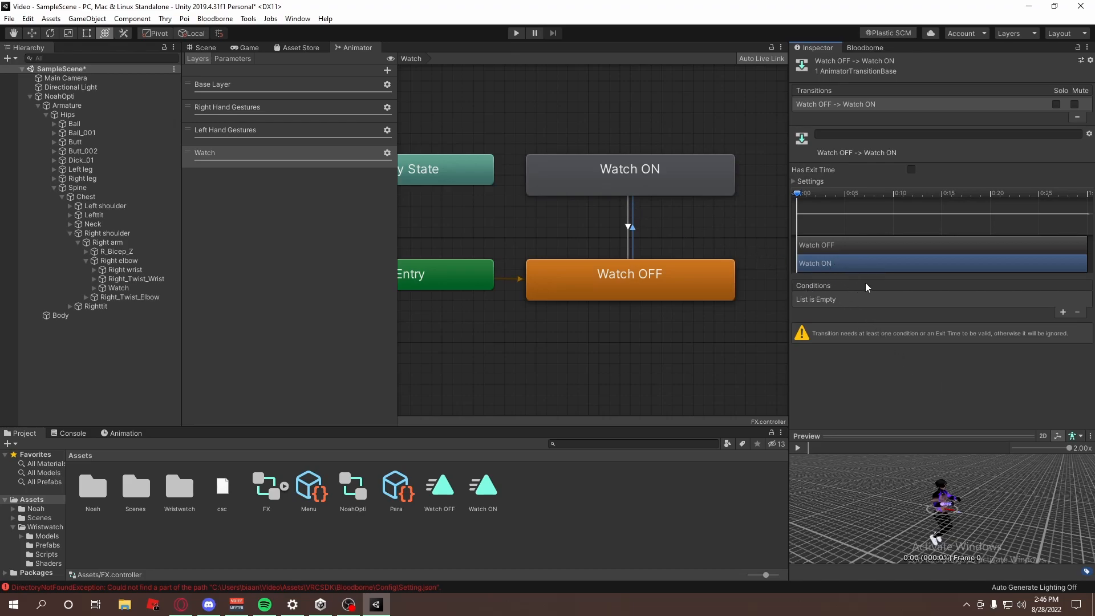
{"action": "left_click", "coordinate": [1063, 314]}
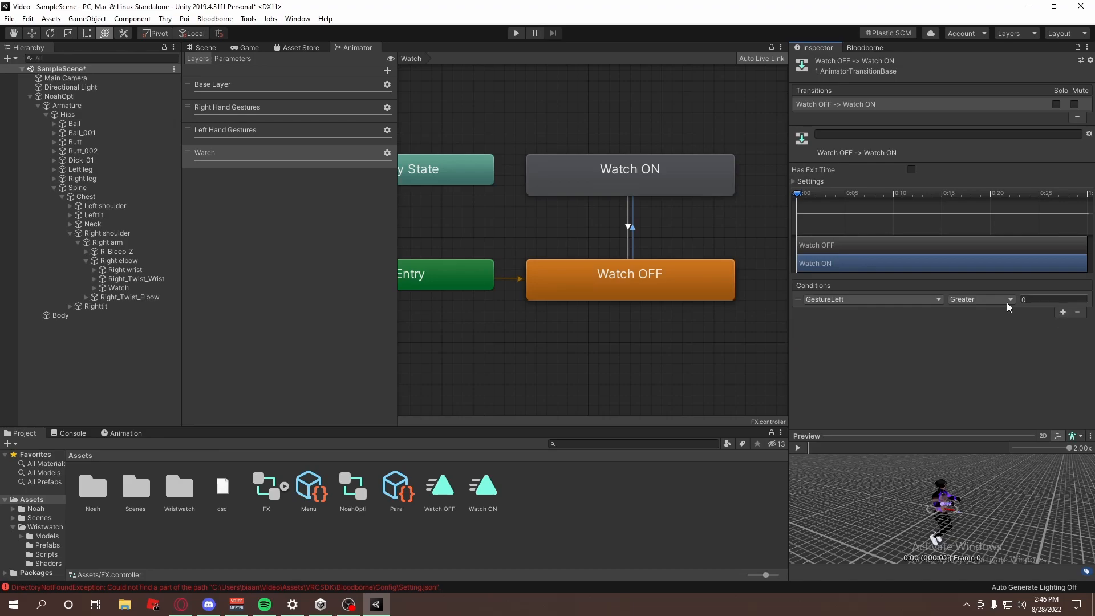
{"action": "left_click", "coordinate": [927, 301]}
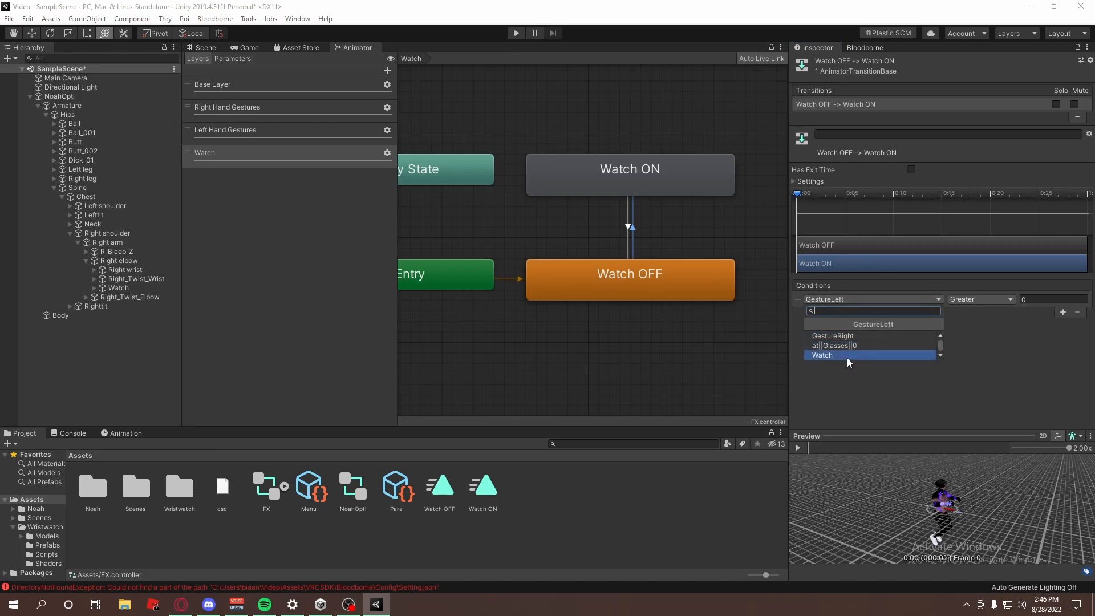
{"action": "left_click", "coordinate": [843, 356]}
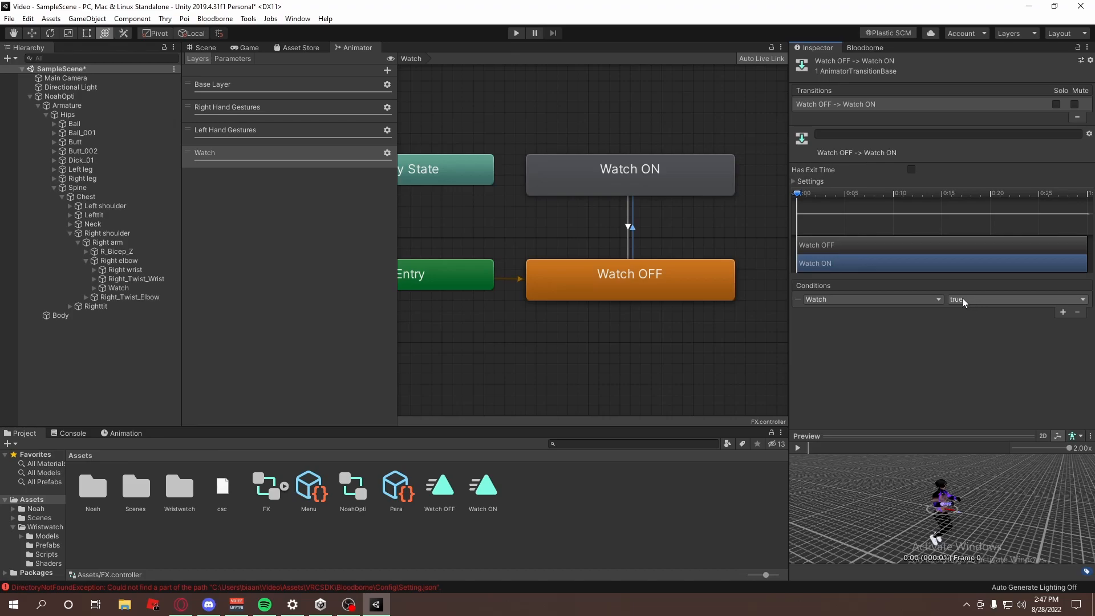
- Add a condition to the Watch ON to Watch OFF transition requiring the Watch parameter to be false
{"action": "left_click", "coordinate": [627, 205]}
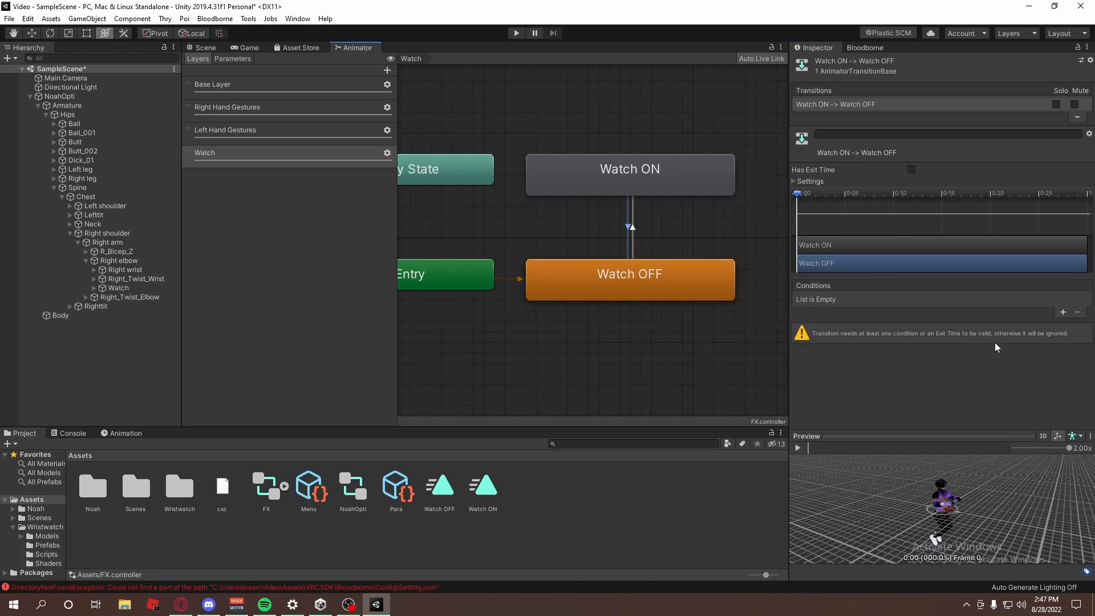
{"action": "left_click", "coordinate": [1061, 312]}
{"action": "left_click", "coordinate": [939, 299]}
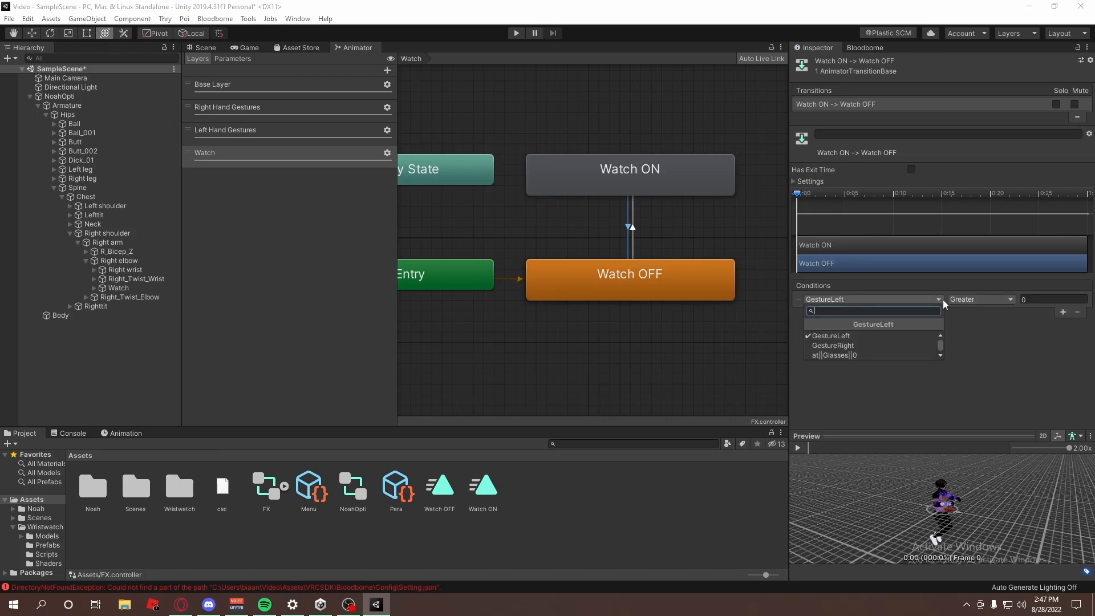
{"action": "left_click", "coordinate": [864, 356]}
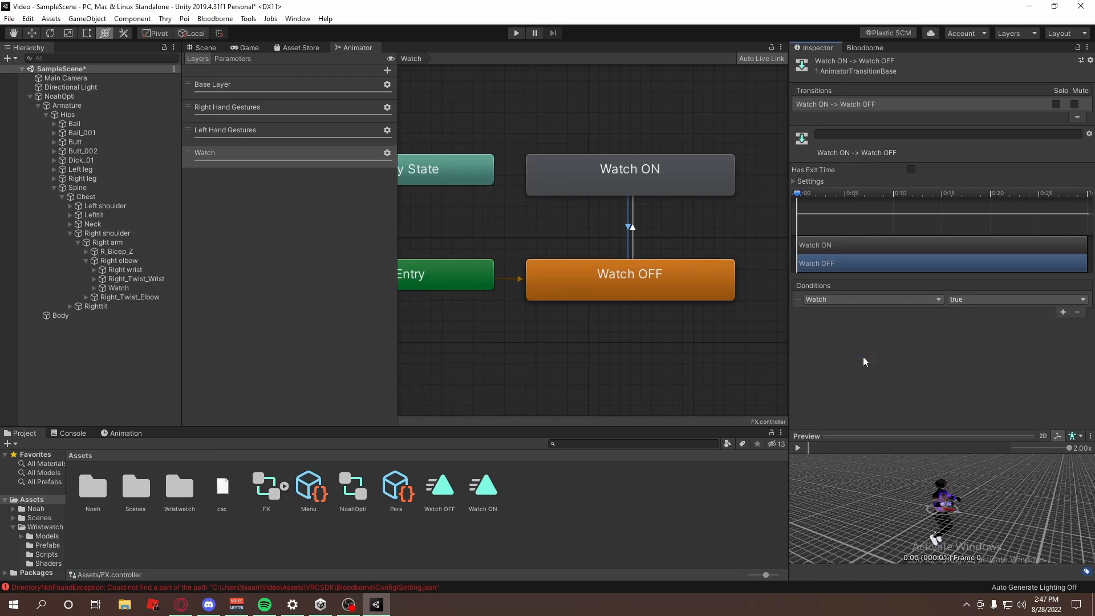
{"action": "left_click", "coordinate": [969, 299]}
{"action": "left_click", "coordinate": [972, 323]}
- Review the Watch ON and Watch OFF states and the conditions of the transitions between them
{"action": "left_click", "coordinate": [638, 284]}
{"action": "left_click", "coordinate": [635, 190]}
{"action": "left_click", "coordinate": [633, 224]}
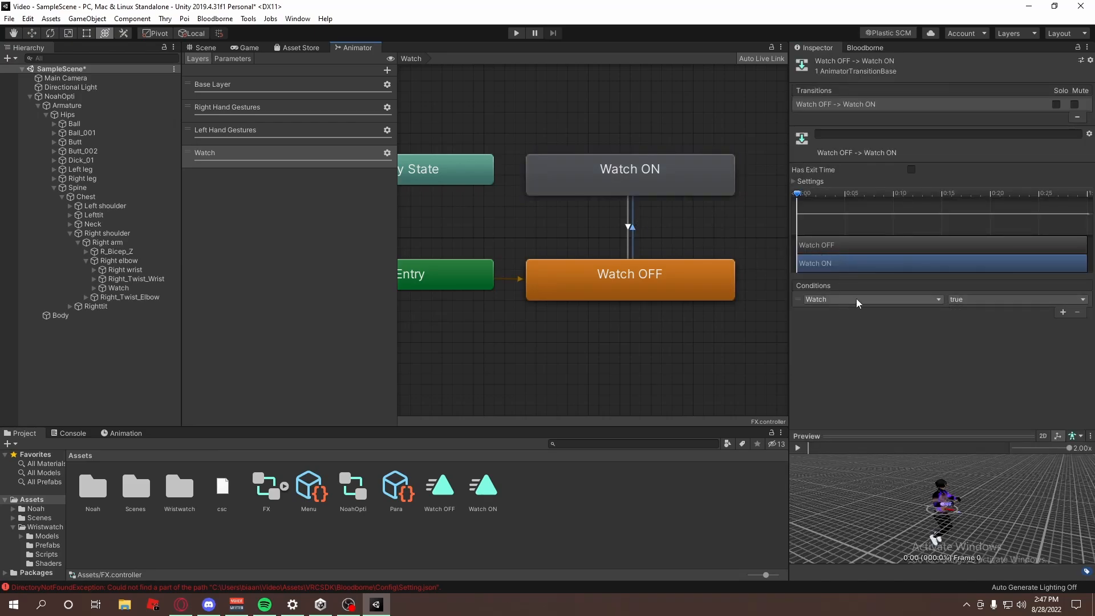
{"action": "left_click", "coordinate": [623, 177]}
{"action": "left_click", "coordinate": [634, 276]}
{"action": "left_click", "coordinate": [628, 221]}
- Choose the Menu asset as the expressions menu in the NoahOpti avatar descriptor
{"action": "left_click", "coordinate": [192, 49]}
{"action": "left_click", "coordinate": [57, 96]}
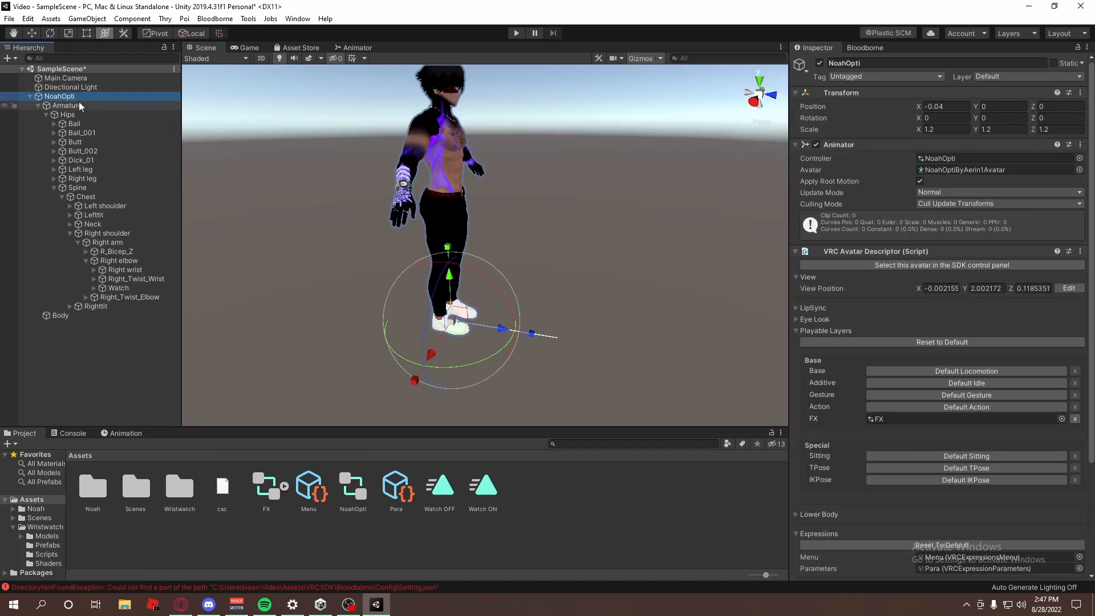
{"action": "scroll", "coordinate": [844, 305], "scroll_direction": "down", "scroll_amount": 5}
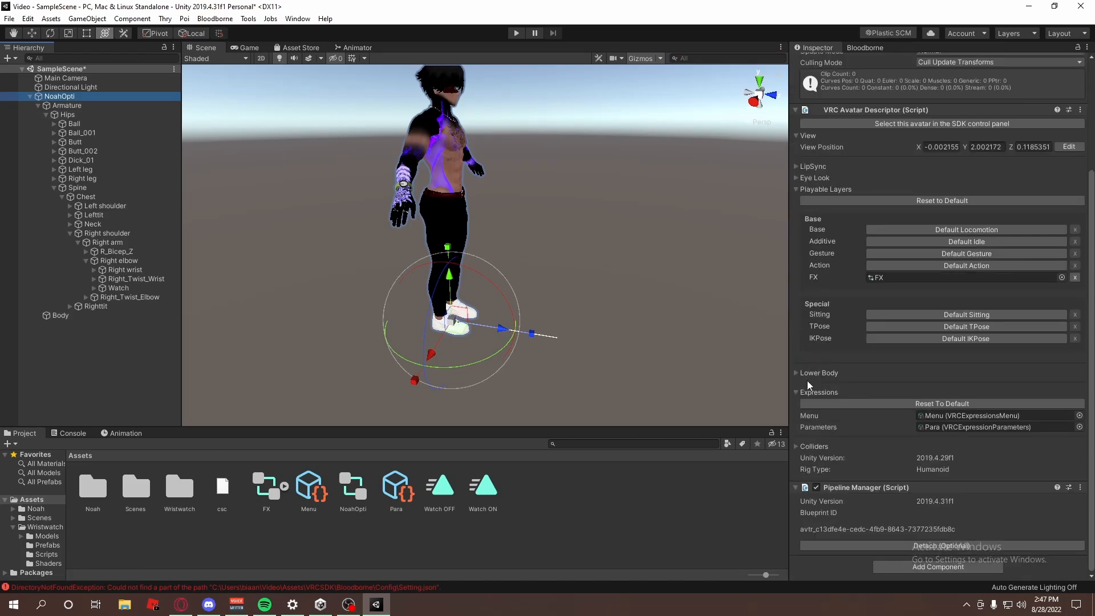
{"action": "scroll", "coordinate": [817, 397], "scroll_direction": "up", "scroll_amount": 5}
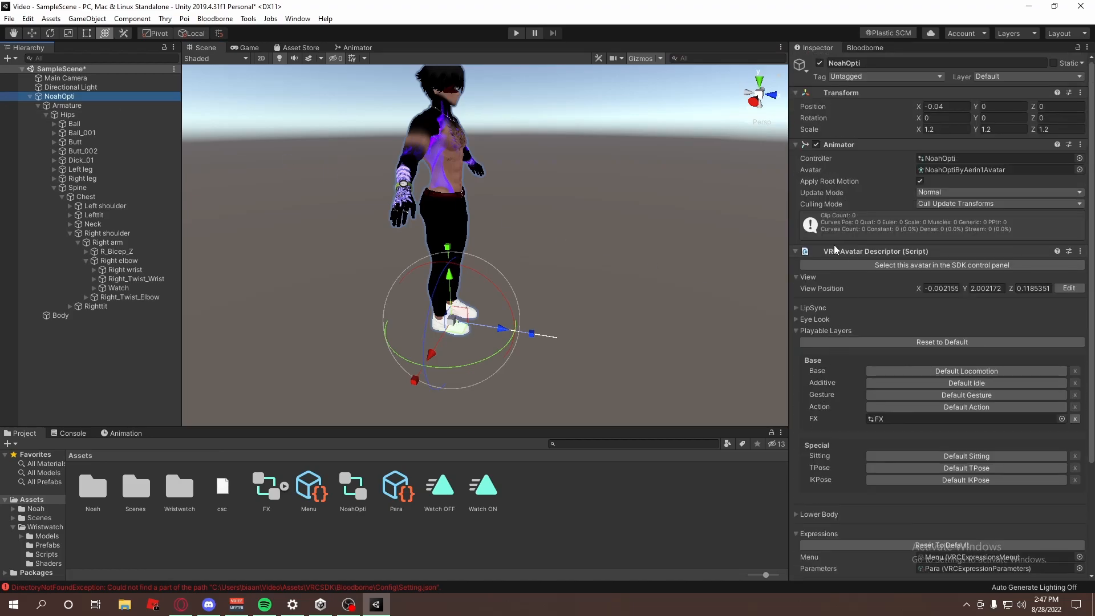
{"action": "scroll", "coordinate": [847, 255], "scroll_direction": "down", "scroll_amount": 5}
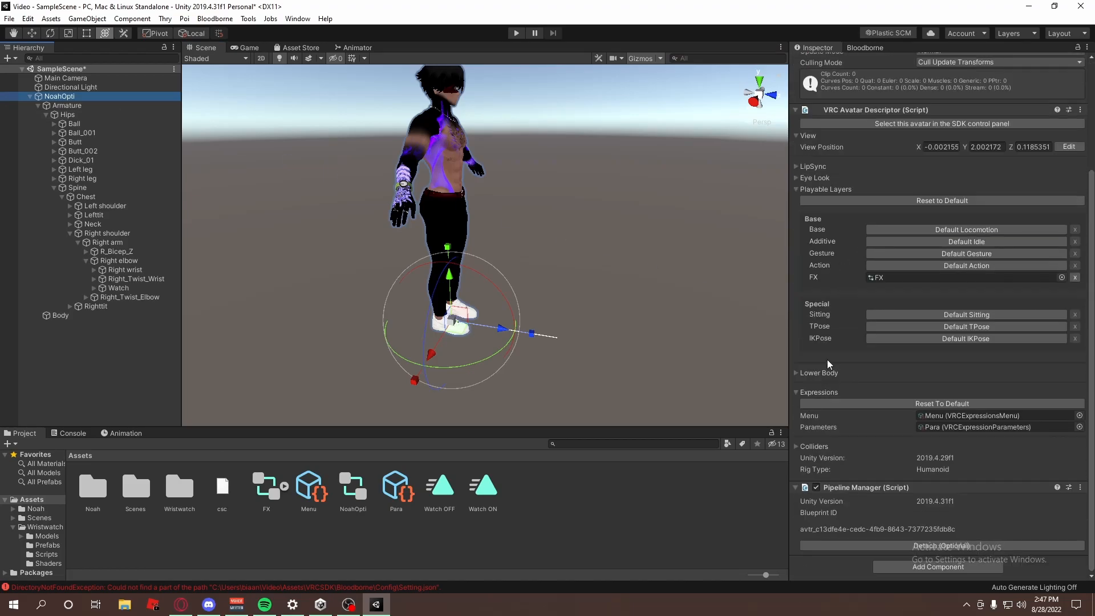
{"action": "left_click", "coordinate": [797, 393]}
{"action": "left_click", "coordinate": [797, 435]}
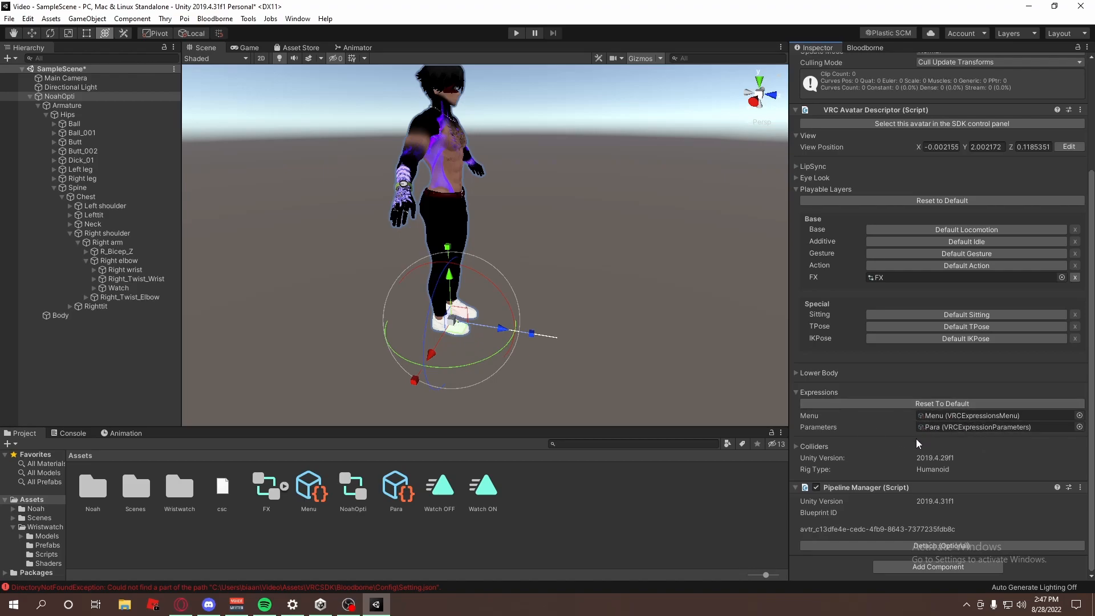
{"action": "left_click", "coordinate": [1079, 416]}
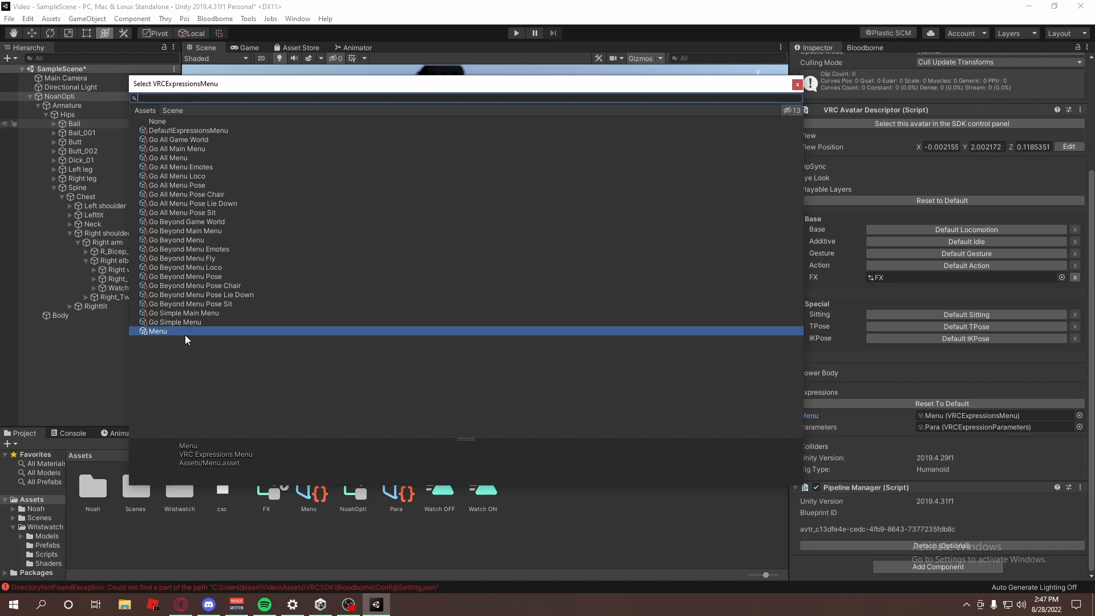
{"action": "double_click", "coordinate": [329, 332]}
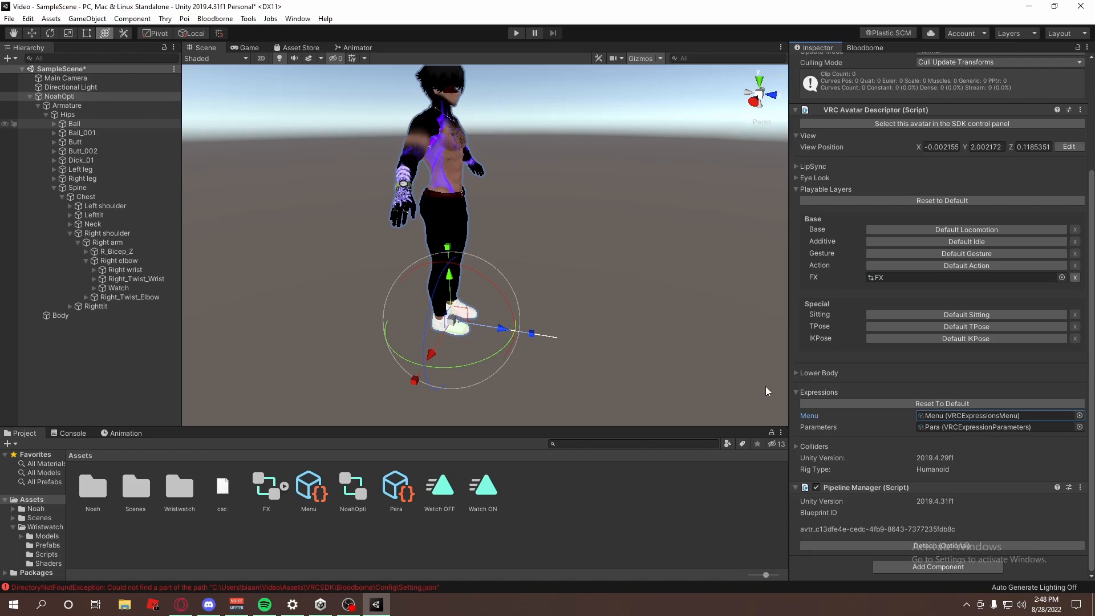
- Add a parameter named Watch to the avatar's Para expression parameters
{"action": "left_click", "coordinate": [943, 427]}
{"action": "double_click", "coordinate": [943, 428]}
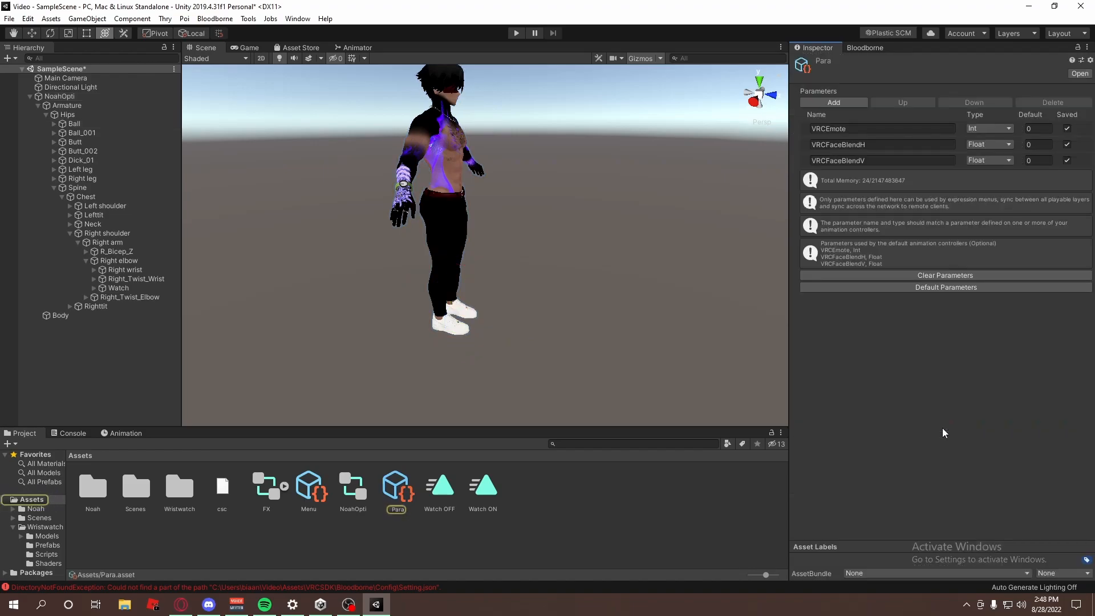
{"action": "left_click", "coordinate": [851, 102]}
{"action": "left_click", "coordinate": [869, 176]}
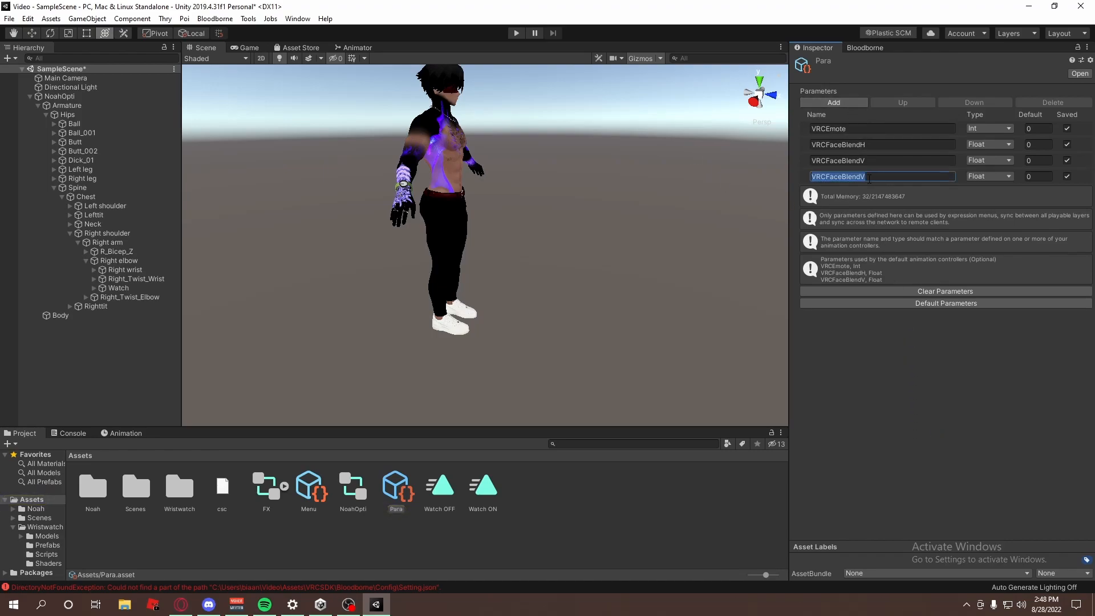
{"action": "type", "text": "Watch"}
- Compare the spelling of the new Para entry with the Watch parameter in the FX animator controller
{"action": "left_click", "coordinate": [352, 48]}
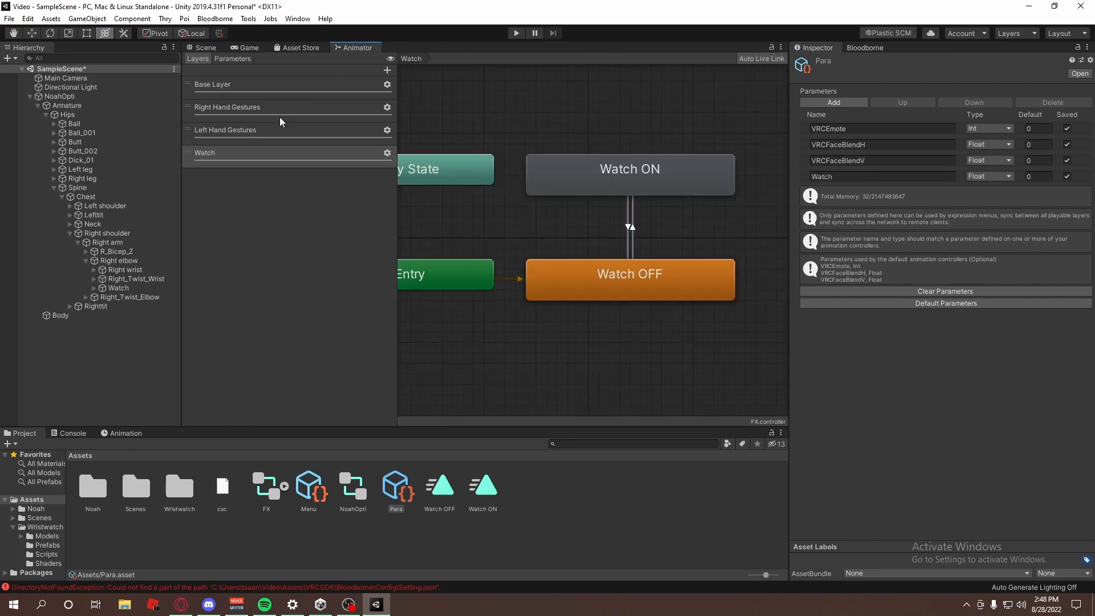
{"action": "left_click", "coordinate": [231, 59]}
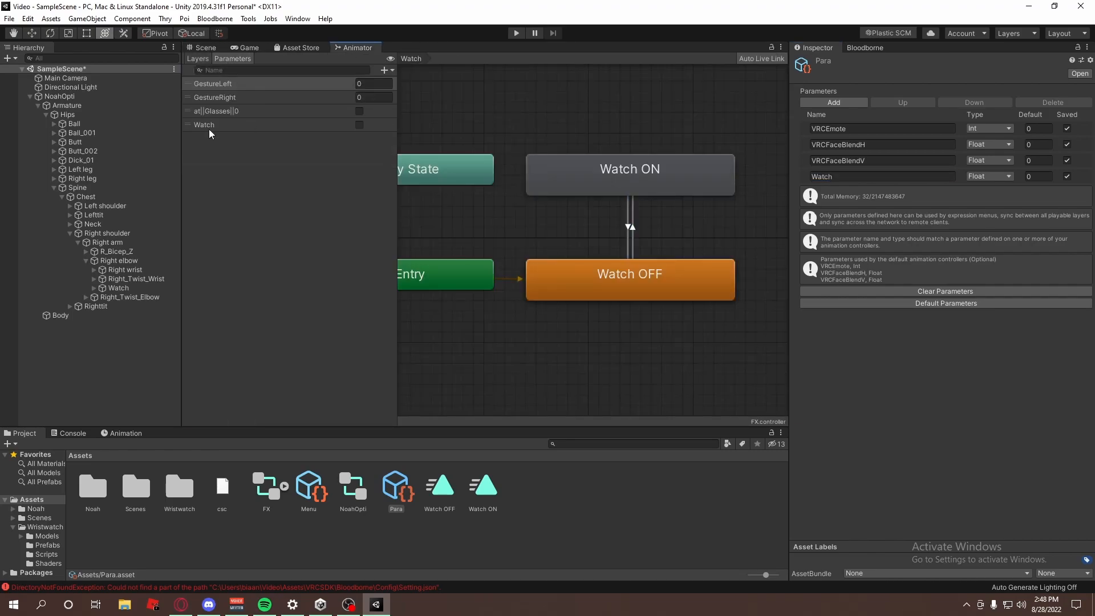
{"action": "left_click", "coordinate": [849, 177]}
{"action": "left_click", "coordinate": [862, 175]}
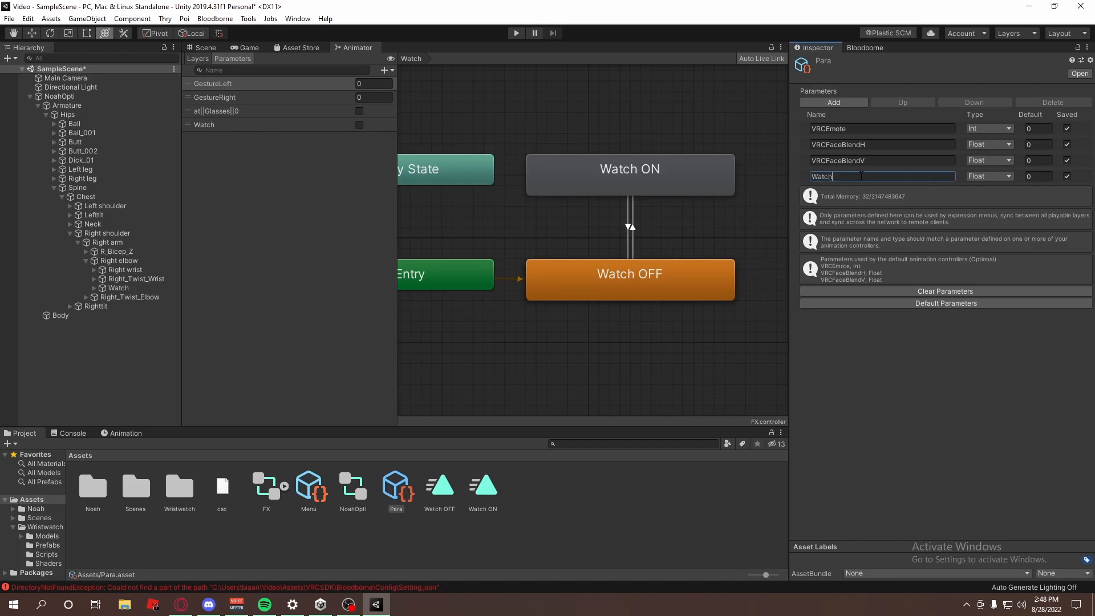
{"action": "left_click", "coordinate": [812, 177]}
{"action": "left_click", "coordinate": [837, 176]}
- Set the type of the Watch expression parameter to Bool
{"action": "left_click", "coordinate": [989, 176]}
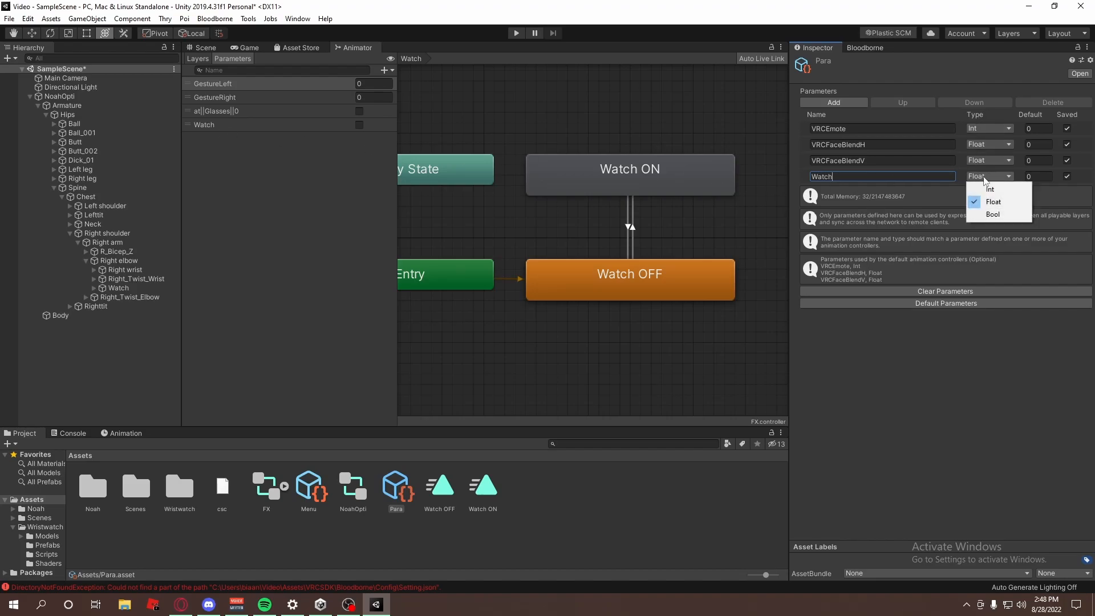
{"action": "left_click", "coordinate": [996, 218]}
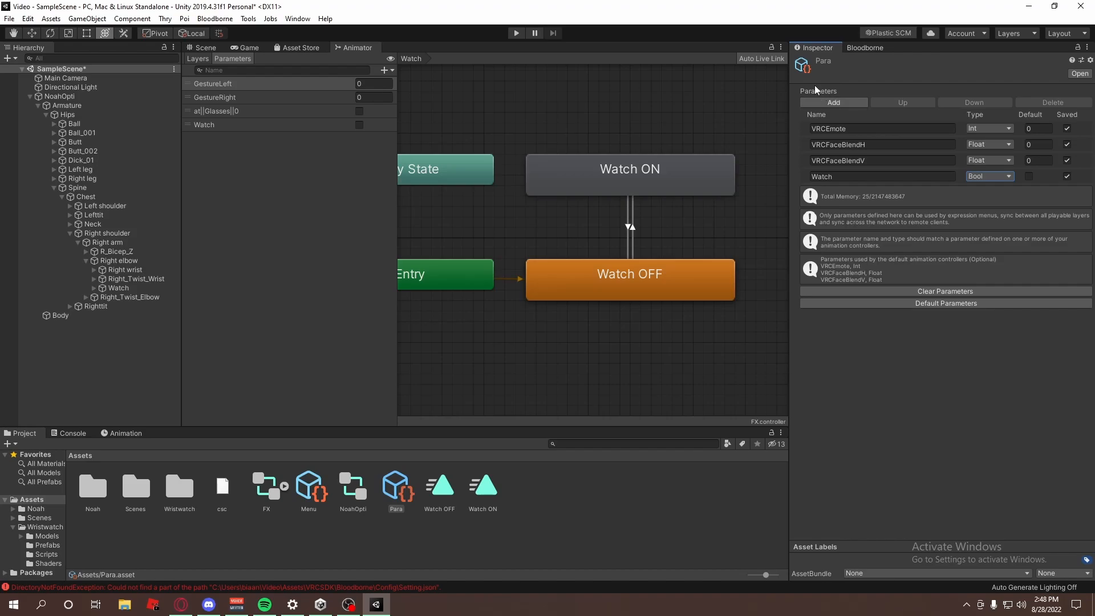
{"action": "left_click", "coordinate": [201, 45]}
{"action": "left_click", "coordinate": [852, 176]}
{"action": "left_click", "coordinate": [634, 215]}
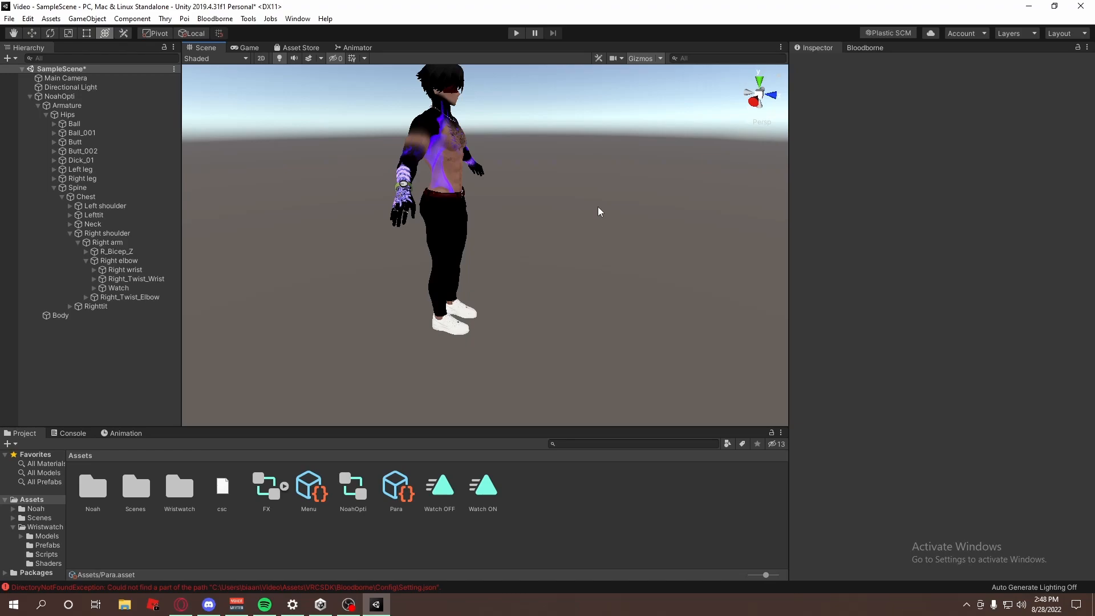
- Review the FX controller's parameters and the Watch entry in Para, starting from the NoahOpti avatar descriptor
{"action": "left_click", "coordinate": [60, 96]}
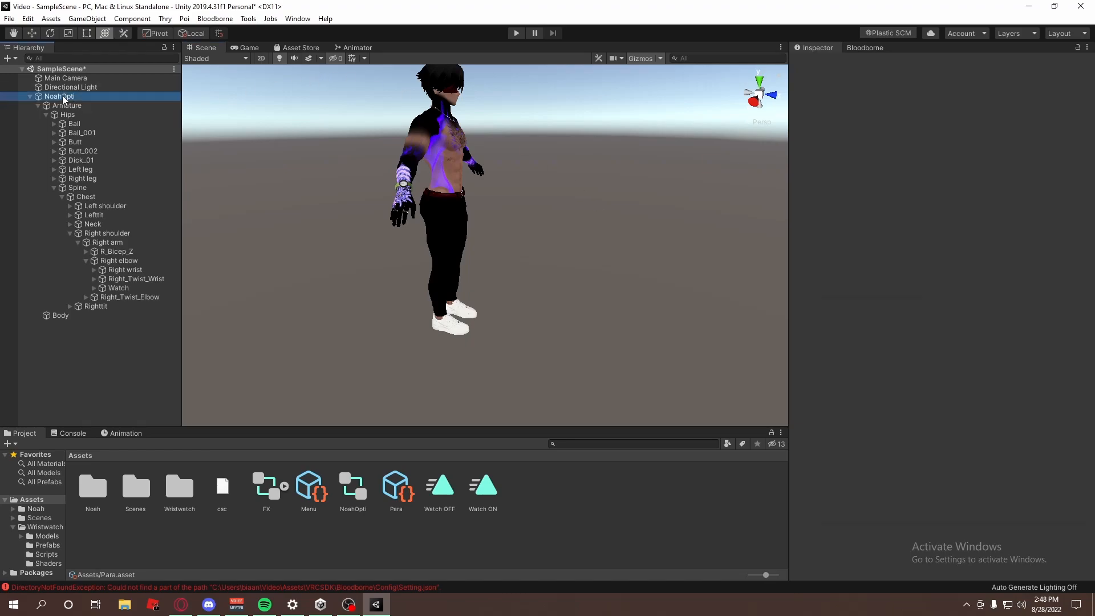
{"action": "left_click", "coordinate": [888, 418]}
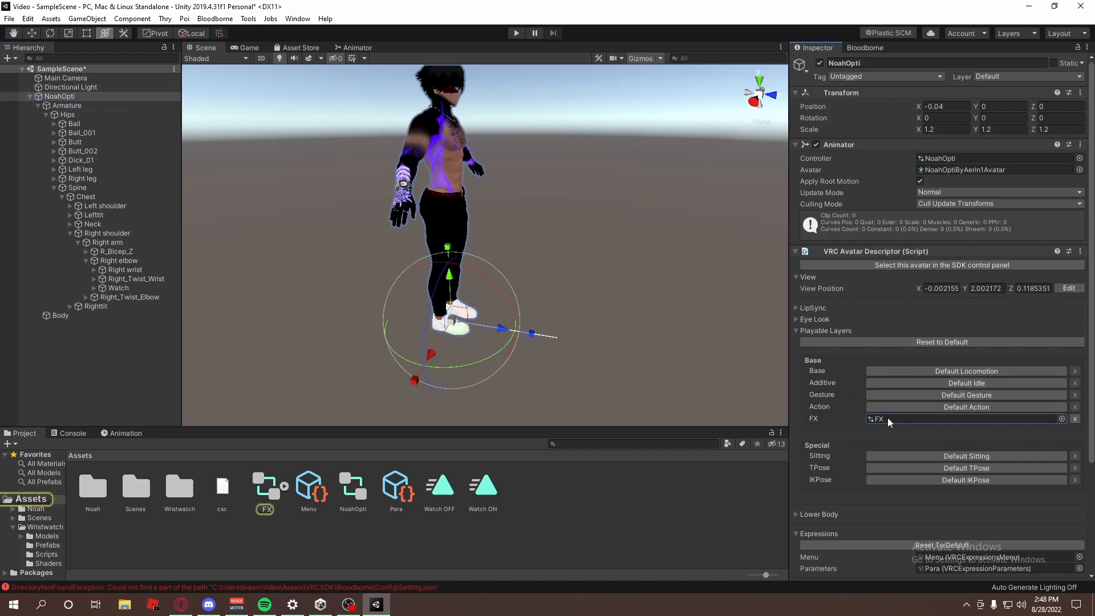
{"action": "double_click", "coordinate": [883, 420]}
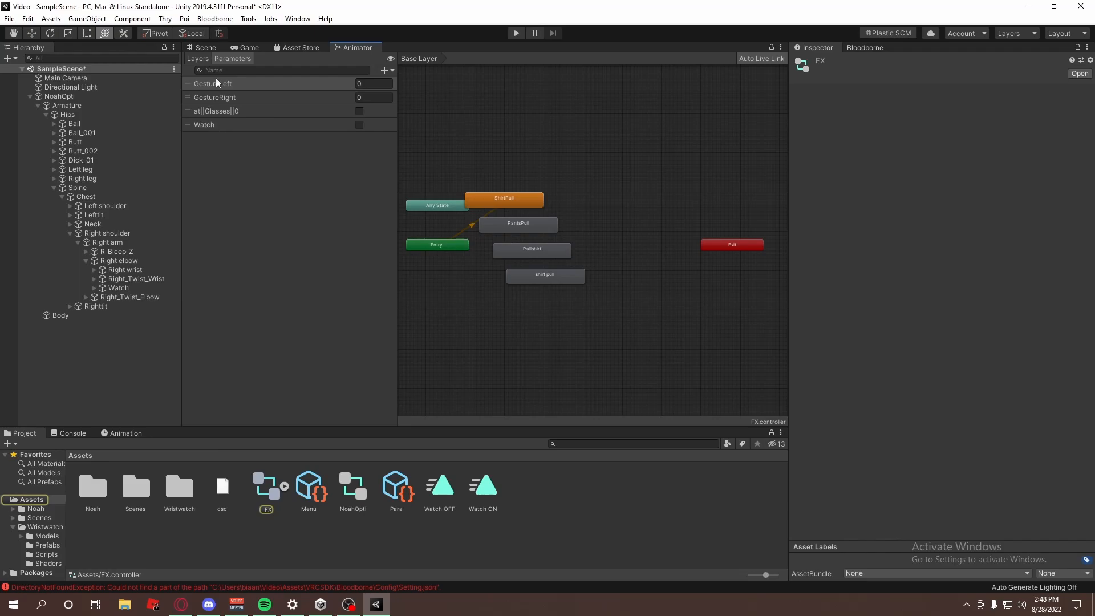
{"action": "left_click", "coordinate": [203, 48]}
{"action": "left_click", "coordinate": [76, 96]}
{"action": "scroll", "coordinate": [908, 333], "scroll_direction": "down", "scroll_amount": 5}
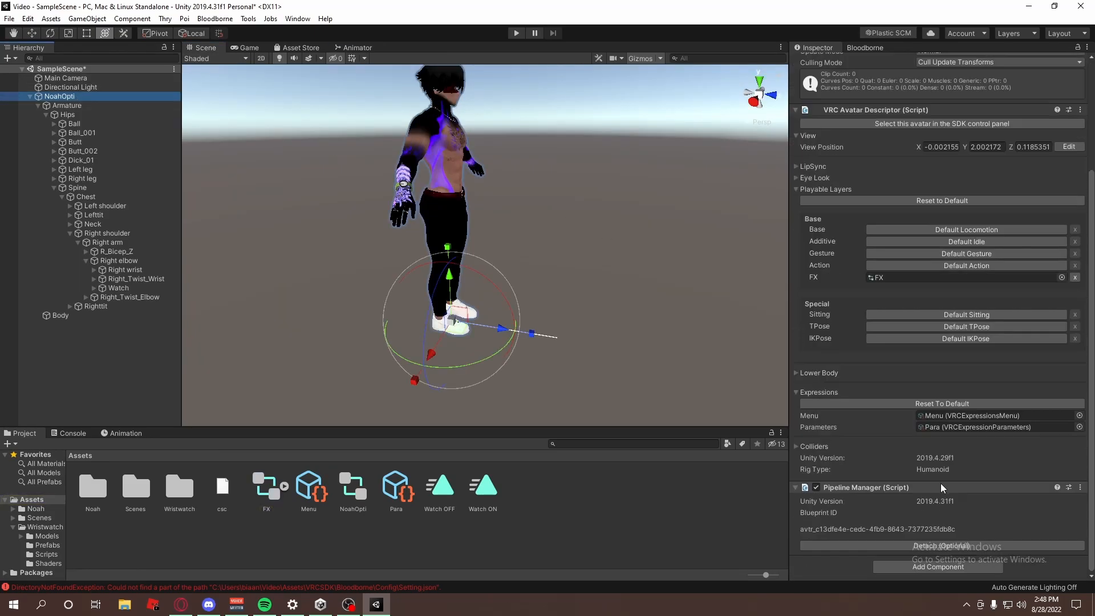
{"action": "left_click", "coordinate": [944, 426]}
{"action": "left_click", "coordinate": [412, 488]}
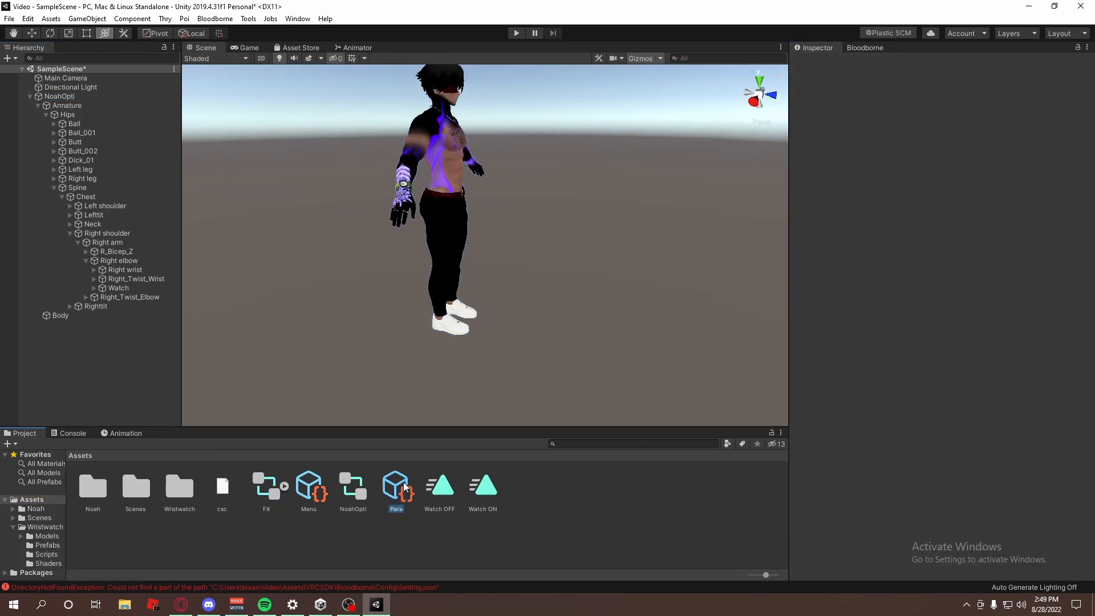
{"action": "left_click", "coordinate": [855, 176]}
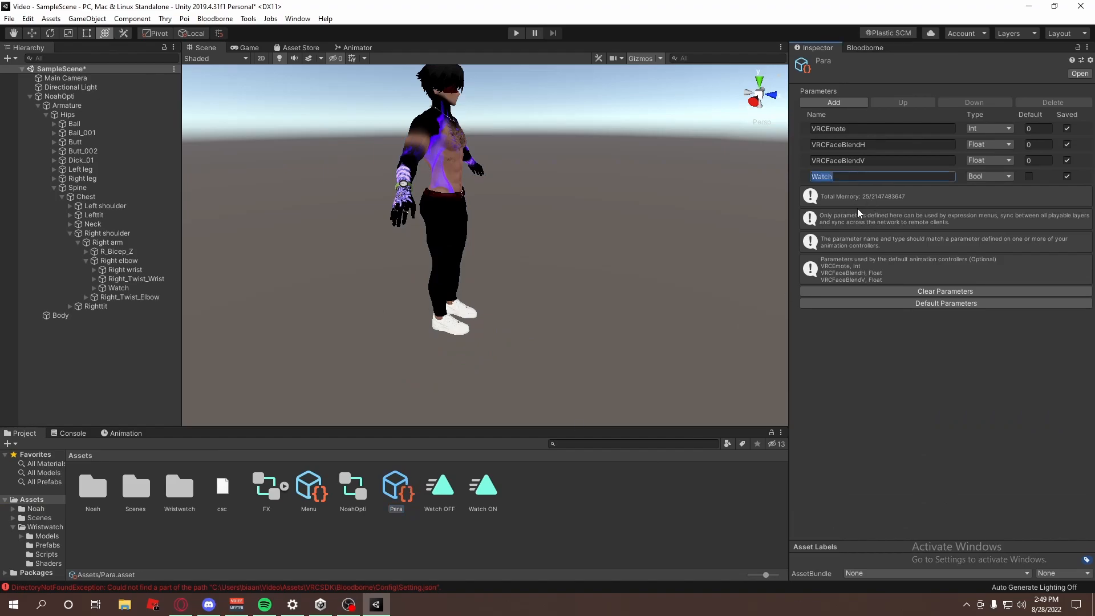
{"action": "left_click", "coordinate": [907, 417]}
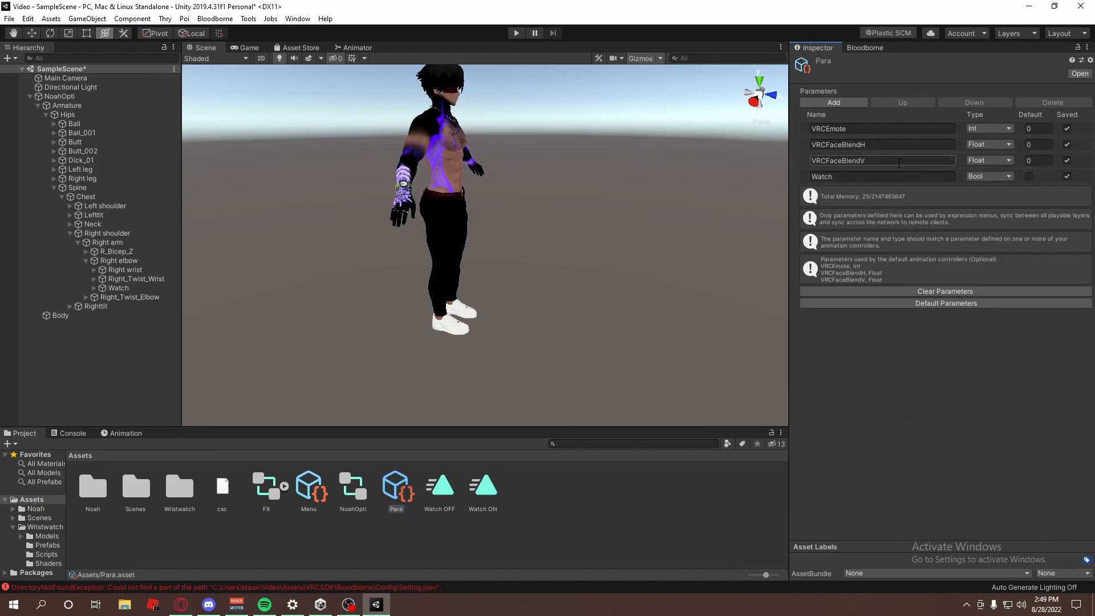
{"action": "left_click", "coordinate": [875, 178]}
{"action": "left_click", "coordinate": [882, 389]}
- Open the avatar's expressions Menu asset and add a control named Watch
{"action": "left_click", "coordinate": [83, 97]}
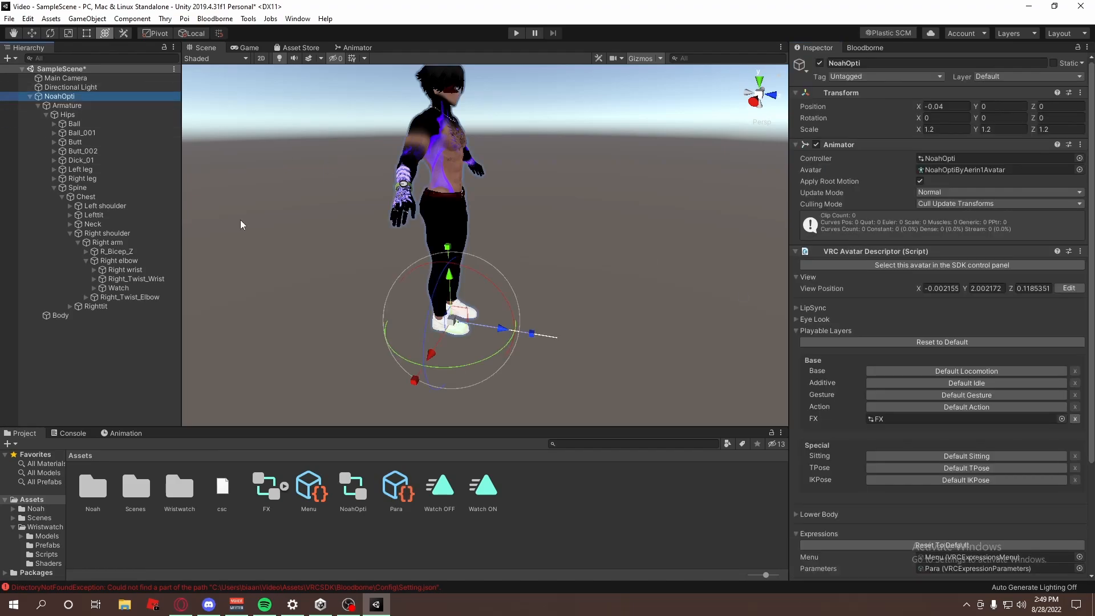
{"action": "scroll", "coordinate": [831, 326], "scroll_direction": "down", "scroll_amount": 5}
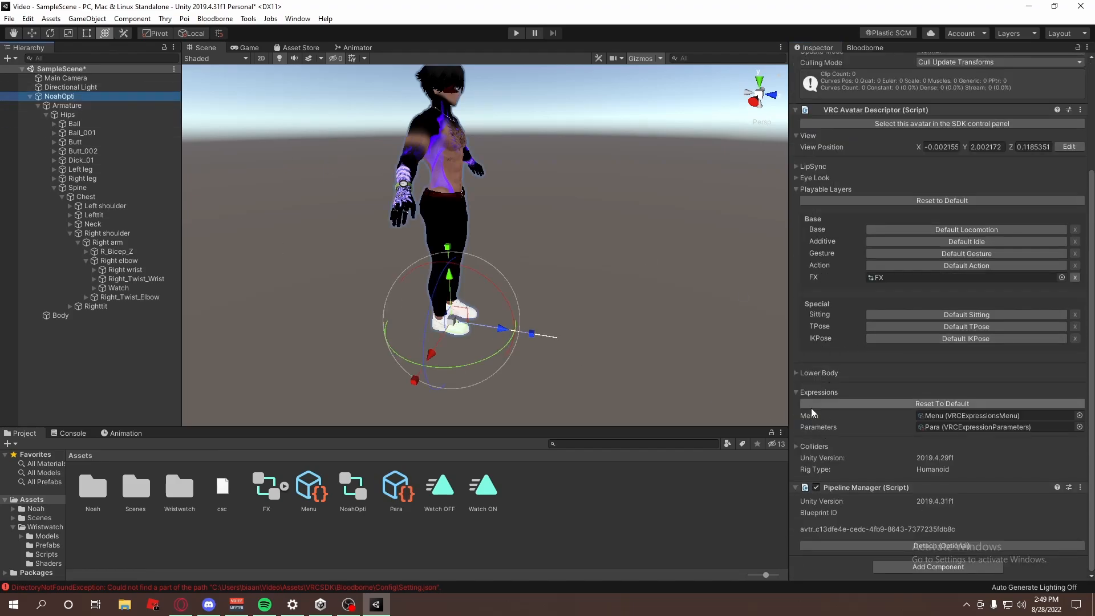
{"action": "left_click", "coordinate": [967, 415]}
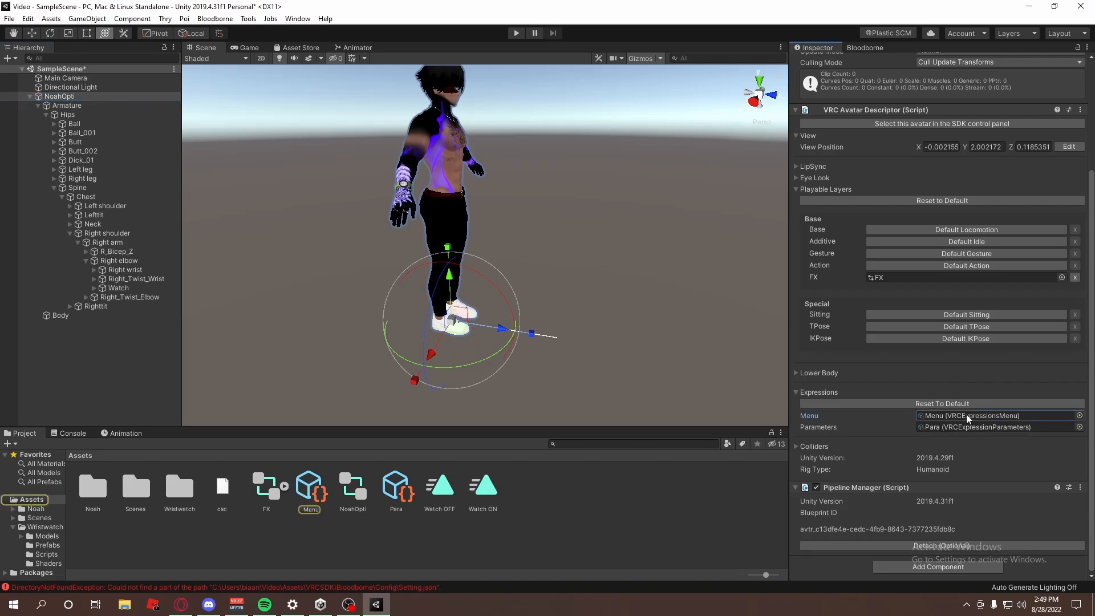
{"action": "left_click", "coordinate": [309, 487]}
{"action": "left_click", "coordinate": [59, 96]}
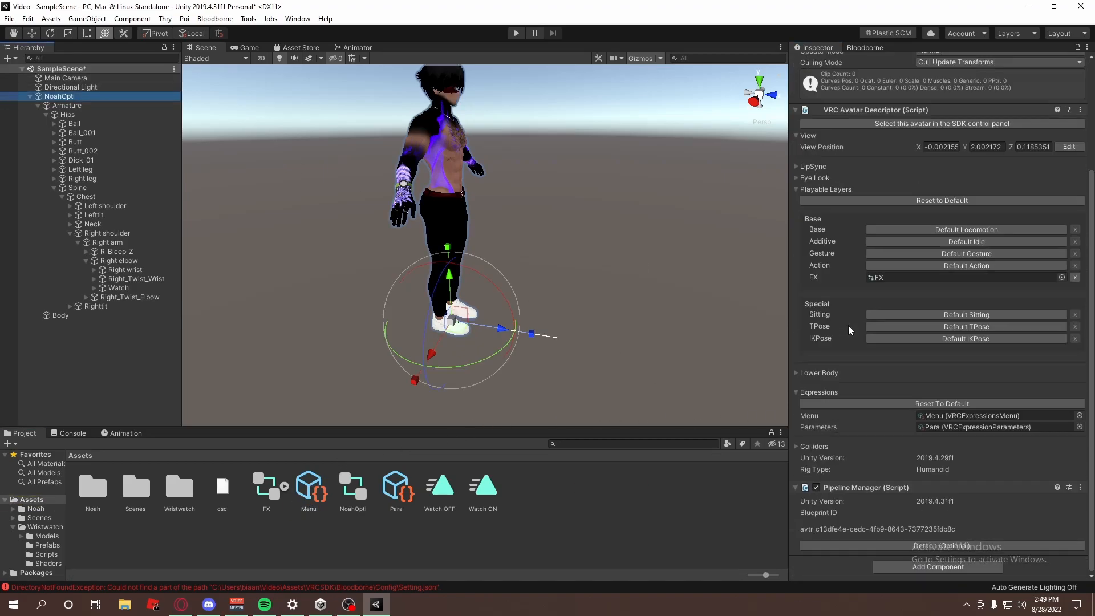
{"action": "double_click", "coordinate": [933, 416]}
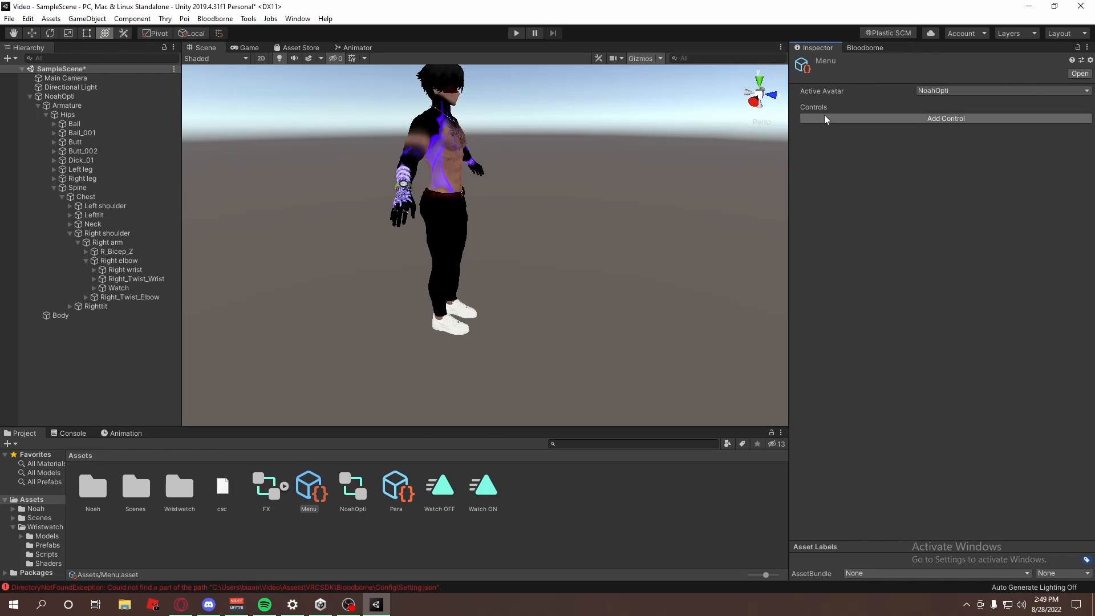
{"action": "left_click", "coordinate": [875, 119]}
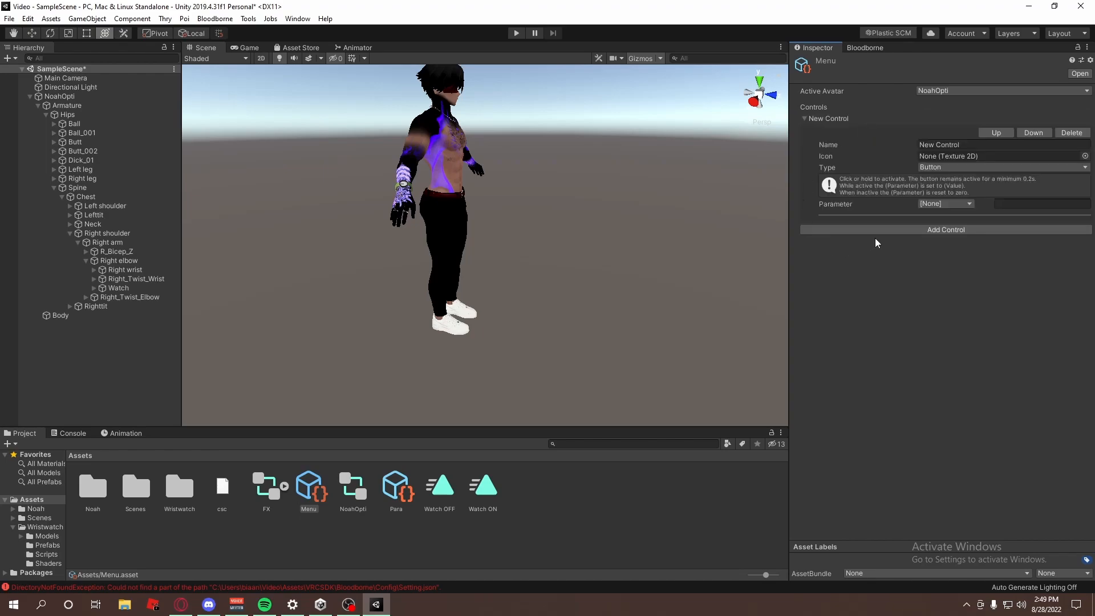
{"action": "left_click", "coordinate": [969, 144]}
{"action": "type", "text": "Watch"}
{"action": "left_click", "coordinate": [895, 299]}
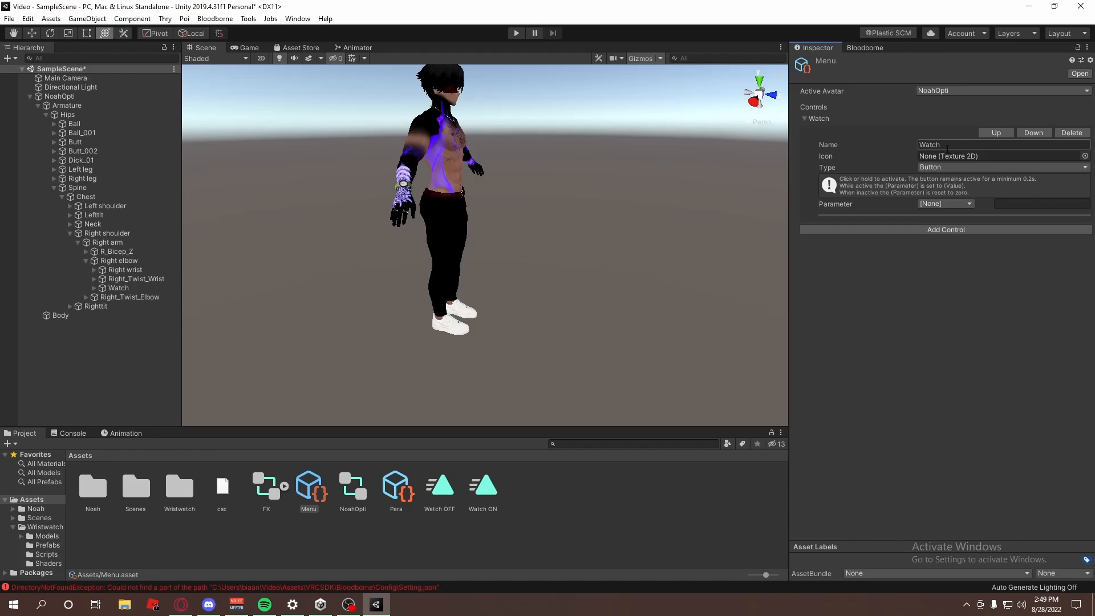
- Assign the item_flashlight texture as the icon of the Watch menu control
{"action": "left_click", "coordinate": [1085, 156]}
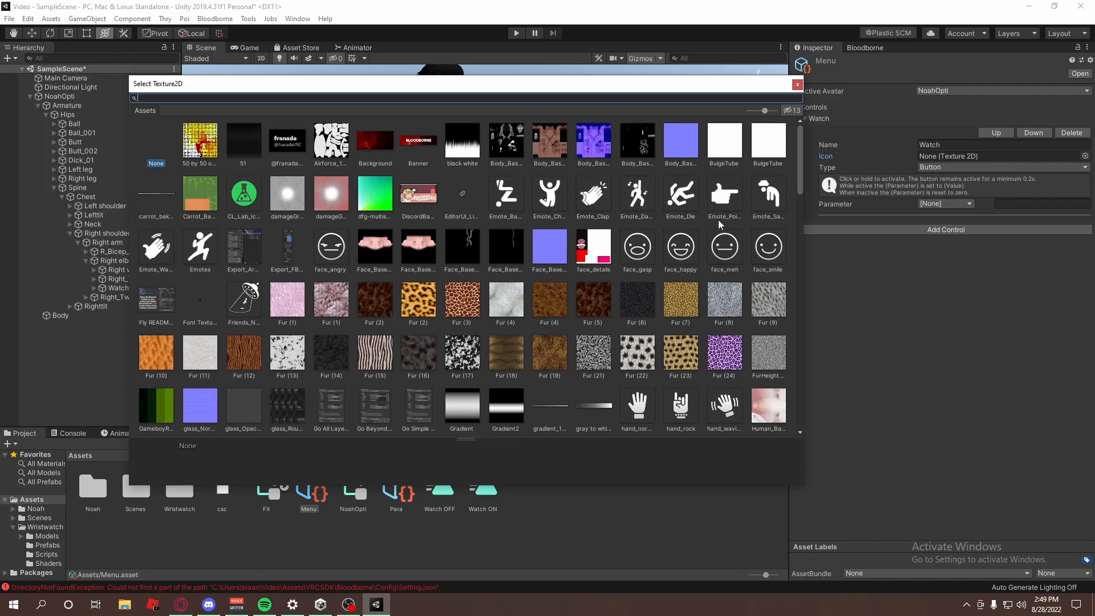
{"action": "scroll", "coordinate": [643, 214], "scroll_direction": "down", "scroll_amount": 1}
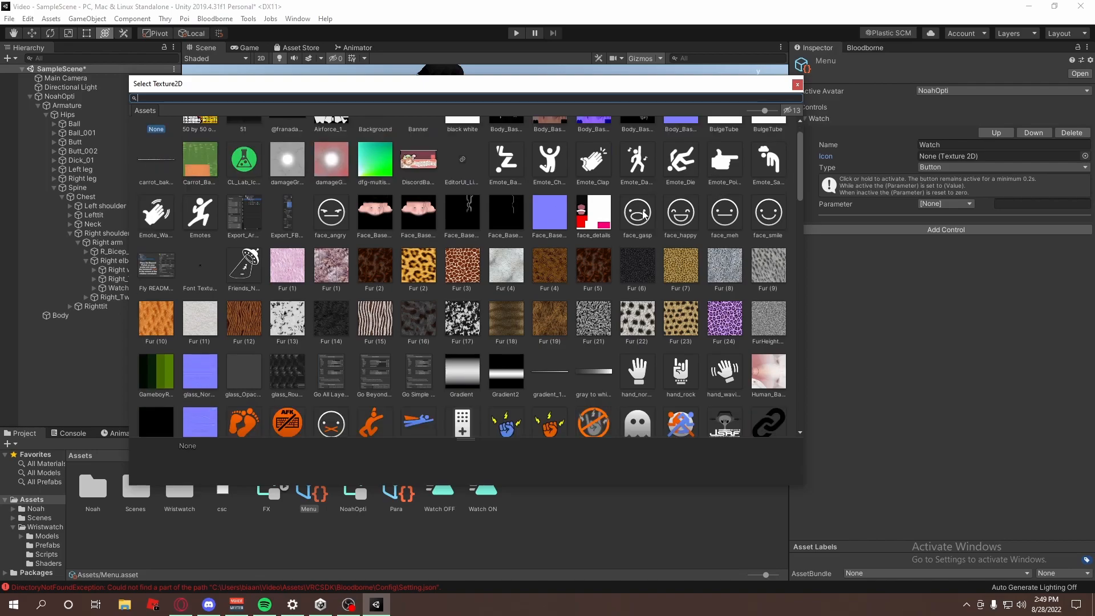
{"action": "scroll", "coordinate": [422, 269], "scroll_direction": "down", "scroll_amount": 6}
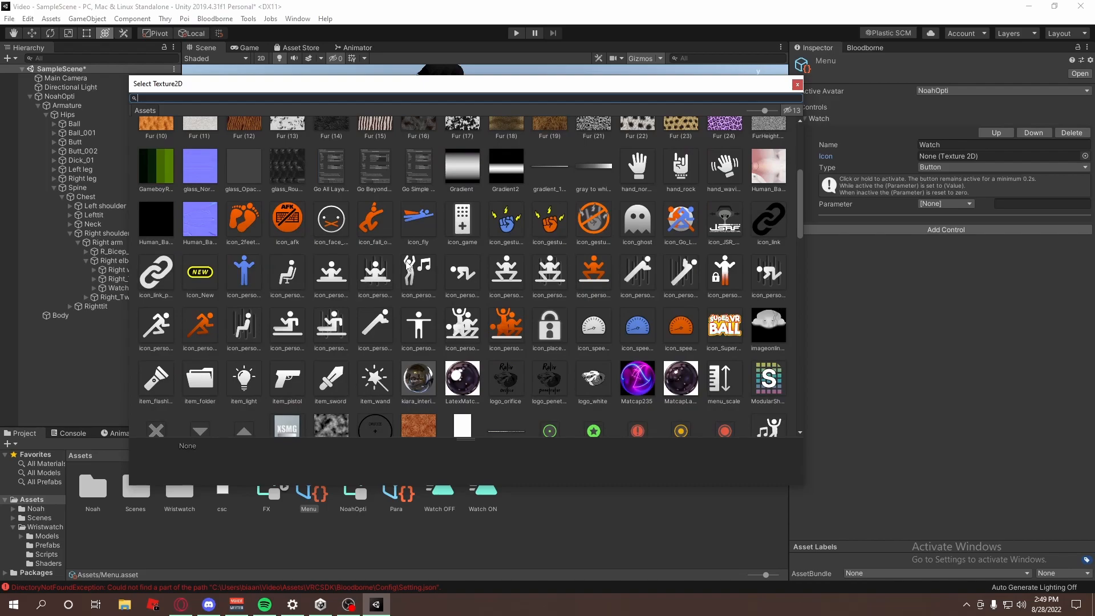
{"action": "scroll", "coordinate": [409, 264], "scroll_direction": "down", "scroll_amount": 3}
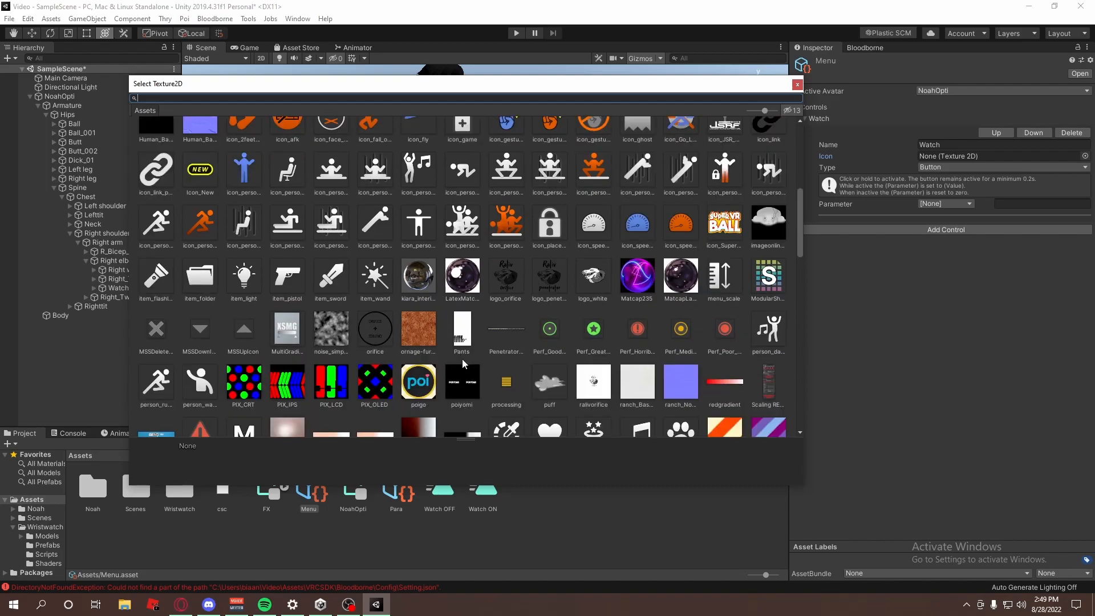
{"action": "double_click", "coordinate": [156, 278]}
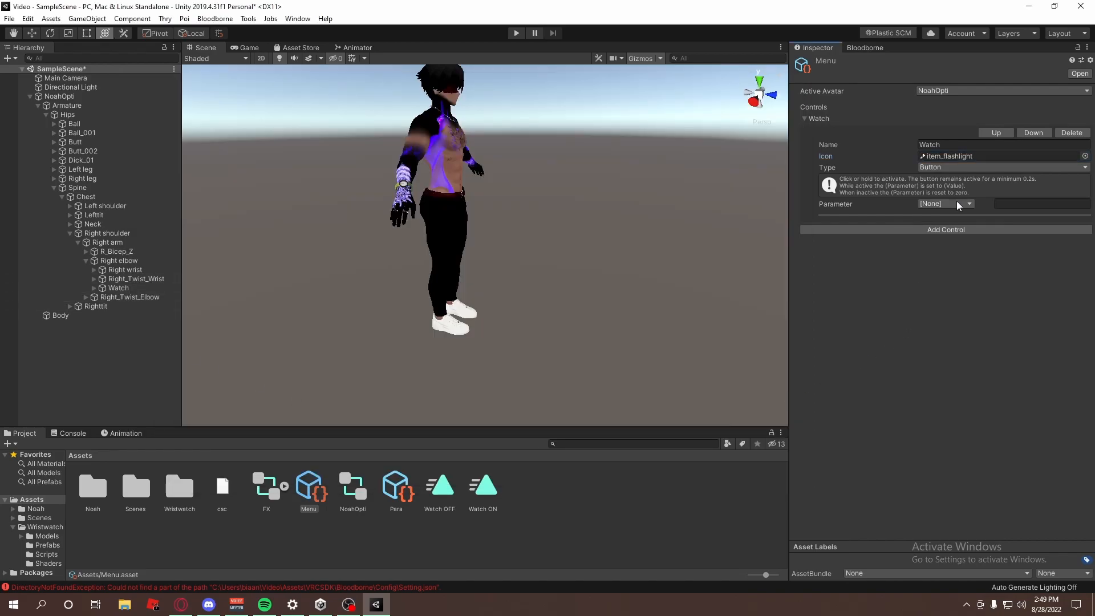
- Make the Watch menu control a Toggle driven by the Watch, Bool parameter
{"action": "left_click", "coordinate": [966, 166]}
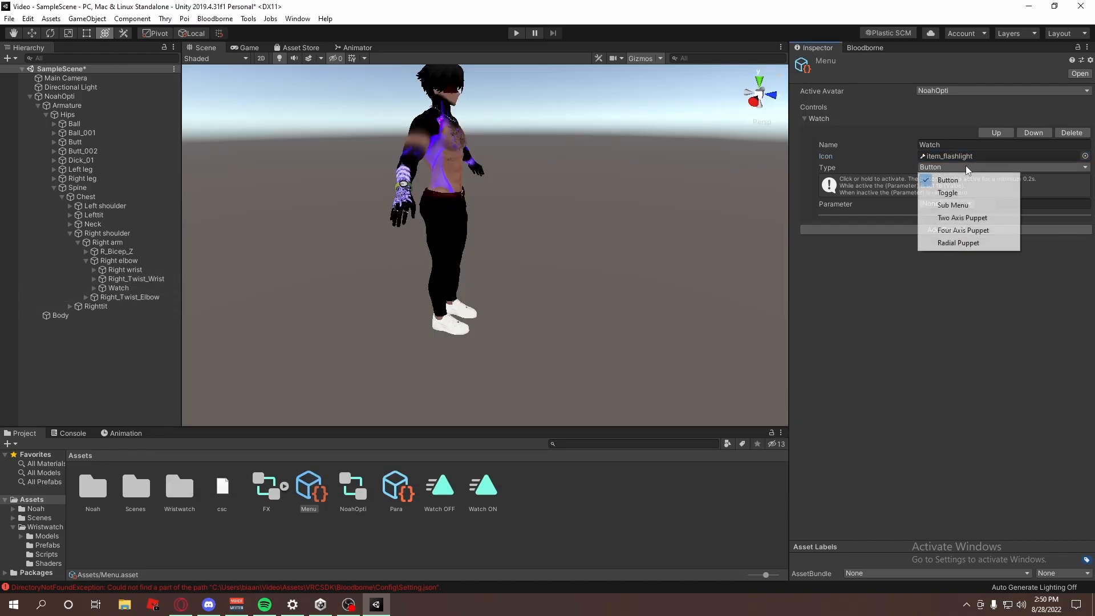
{"action": "left_click", "coordinate": [943, 192]}
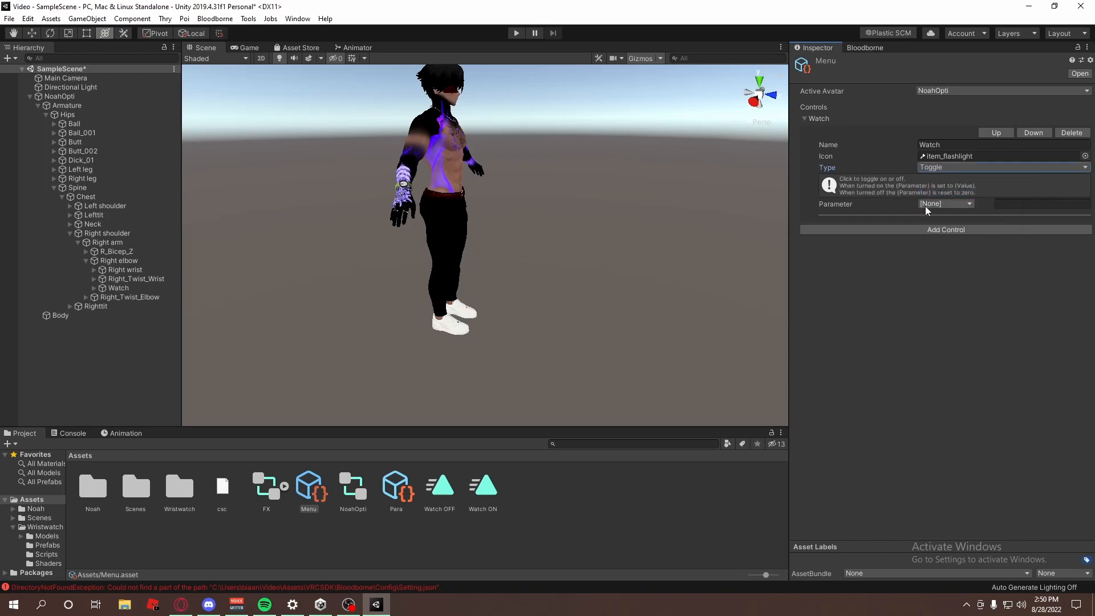
{"action": "left_click", "coordinate": [944, 204]}
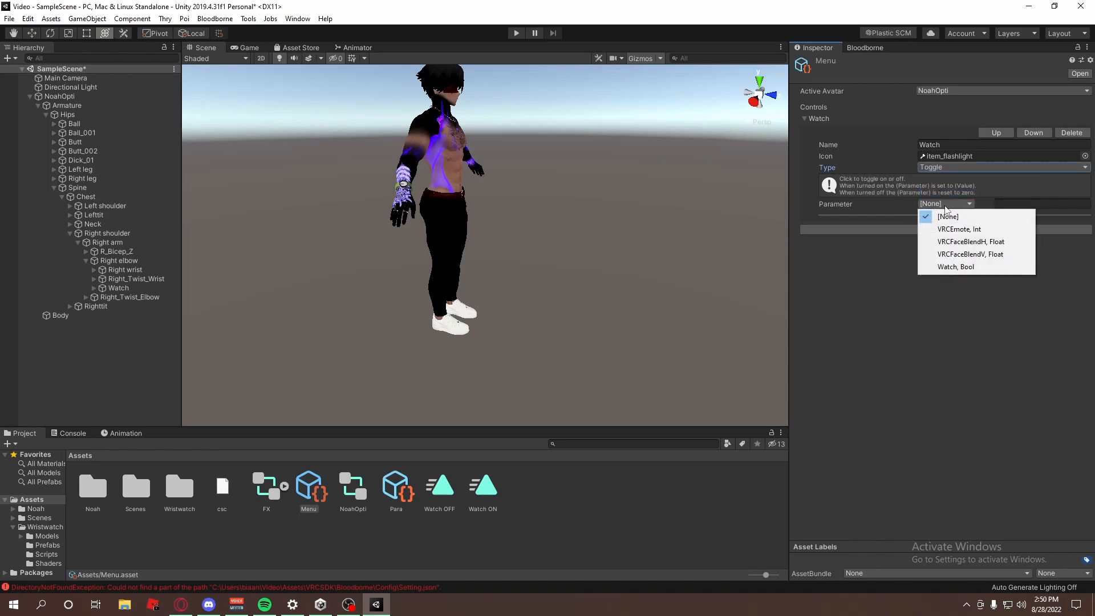
{"action": "left_click", "coordinate": [958, 266]}
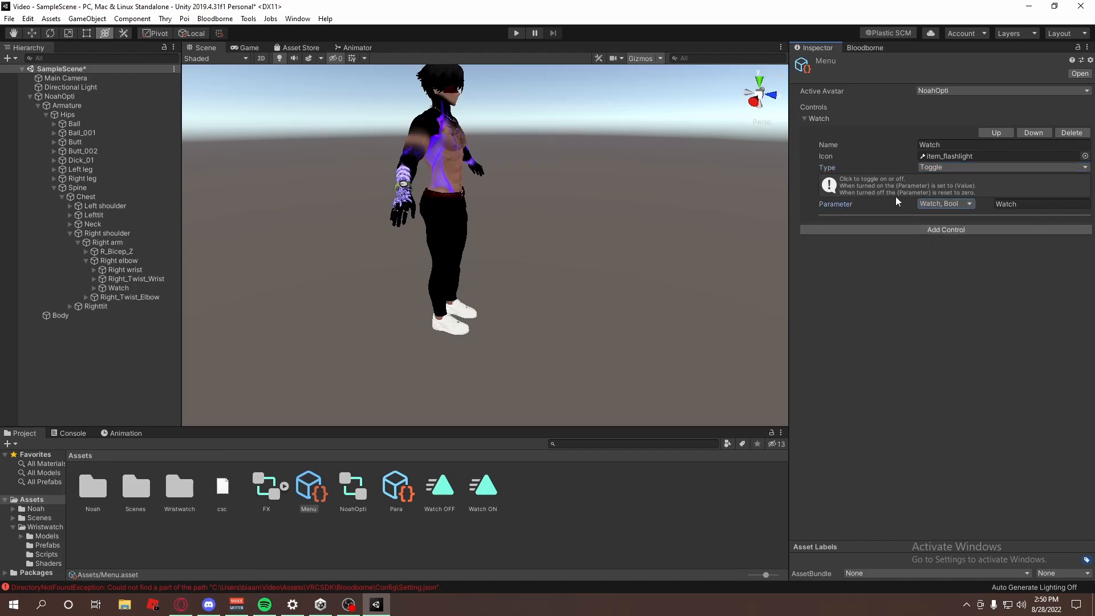
{"action": "left_click", "coordinate": [805, 118]}
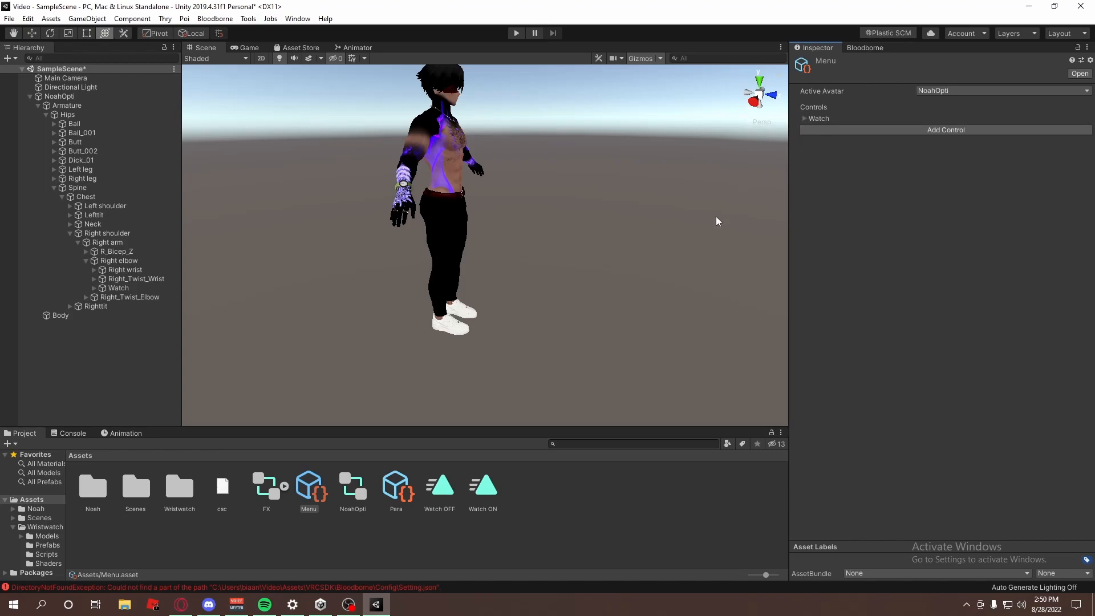
{"action": "left_click_drag", "start_coordinate": [615, 227], "coordinate": [520, 193], "text": "alt"}
{"action": "right_click_drag", "start_coordinate": [768, 273], "coordinate": [745, 245]}
{"action": "key", "text": "a"}
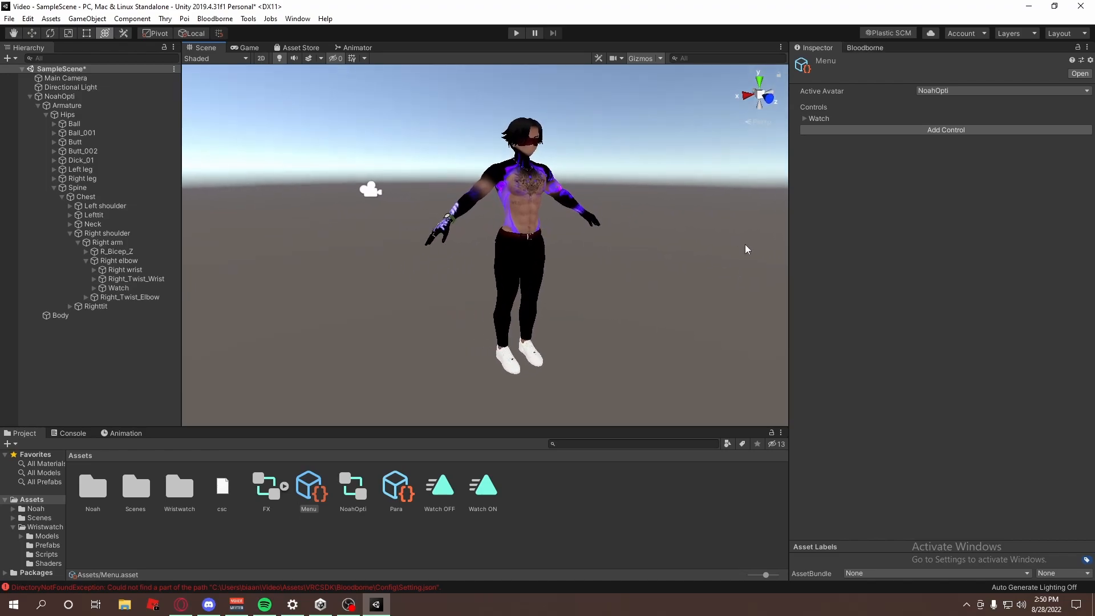